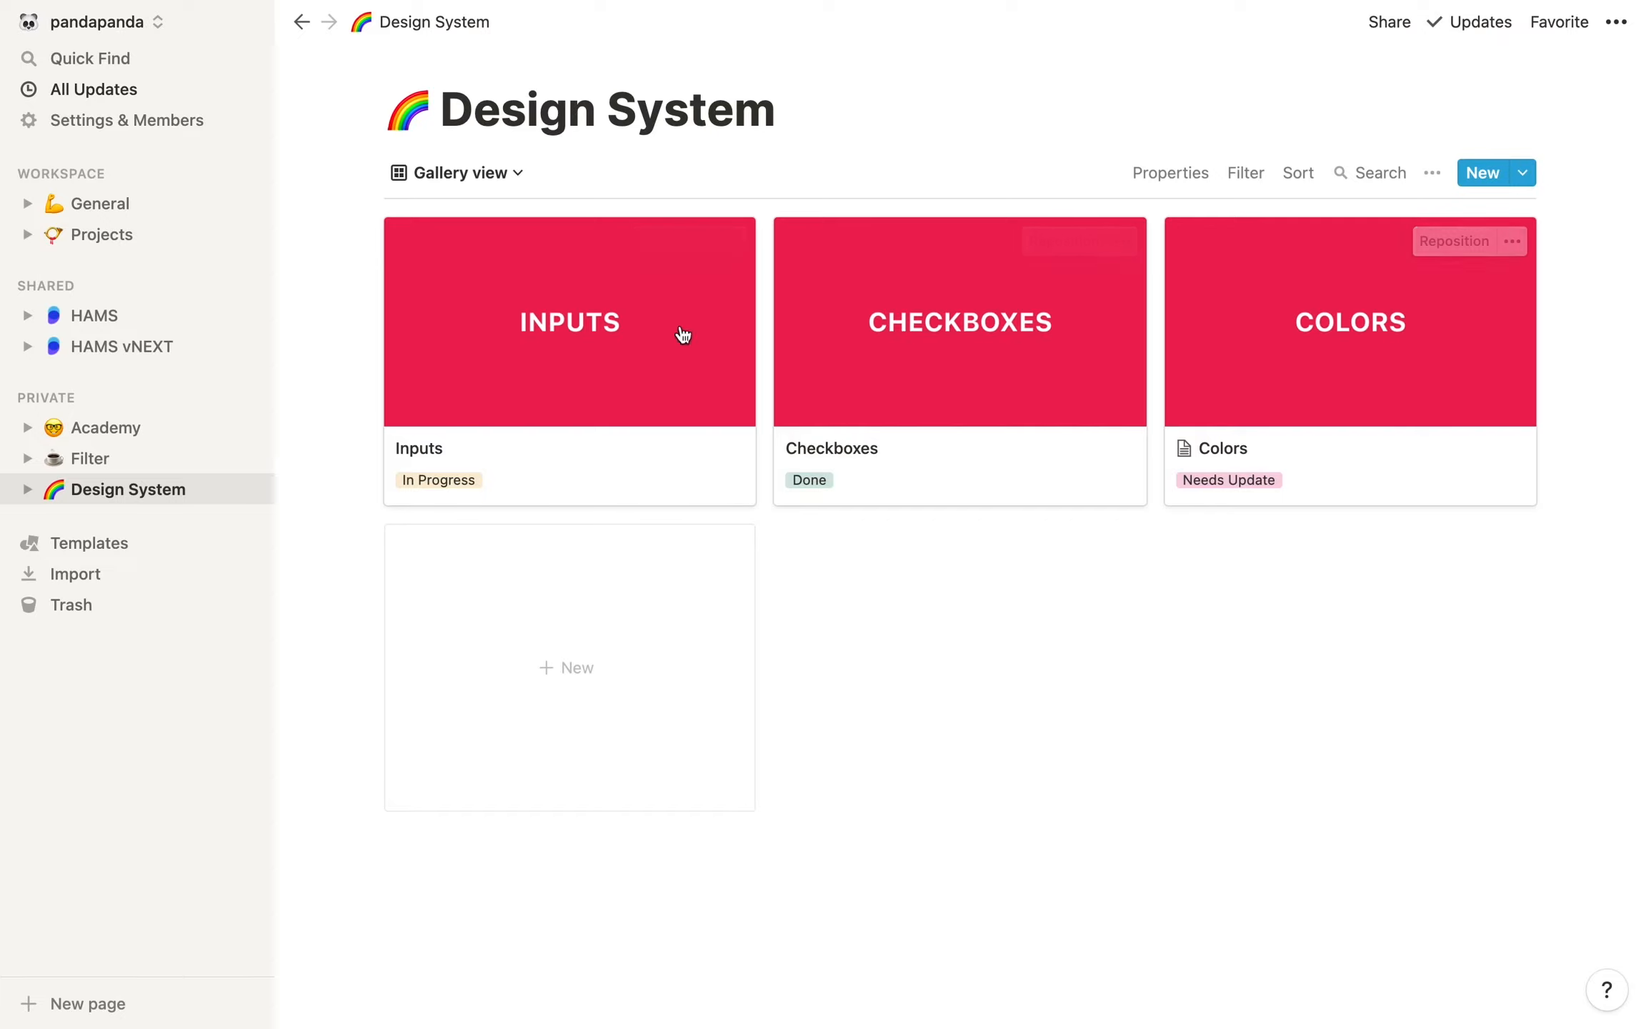
Look through the existing Design System database in its Status, List and Table views
click(492, 179)
click(414, 352)
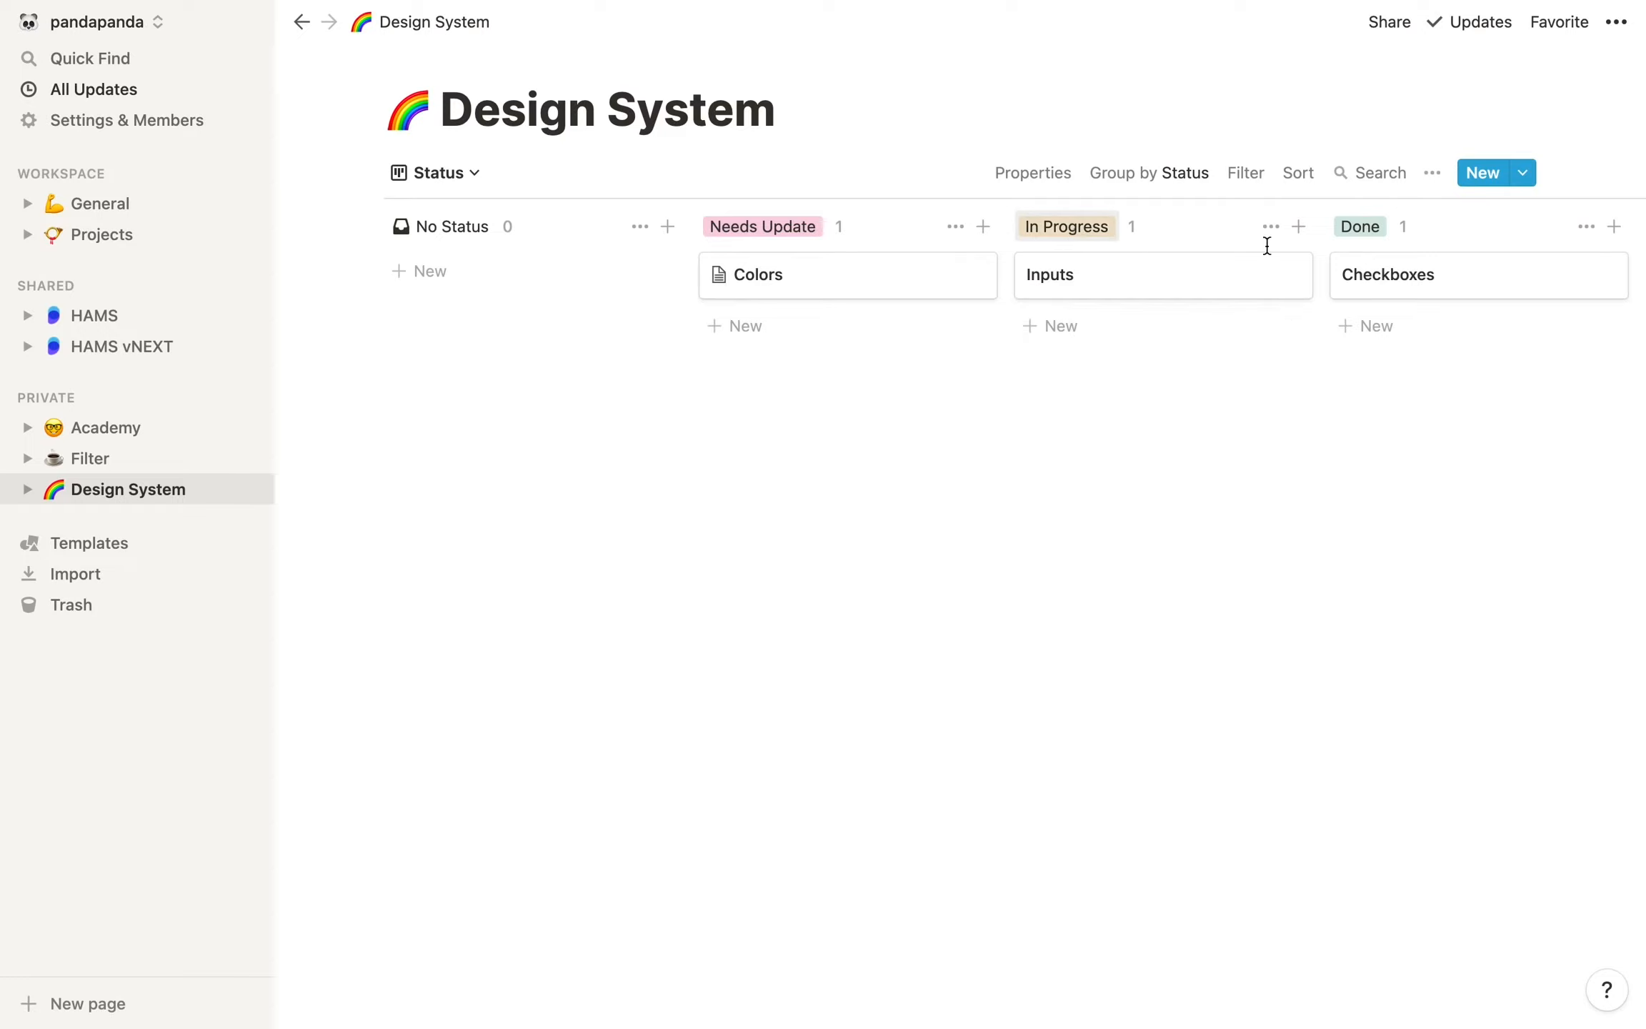
click(450, 172)
click(404, 321)
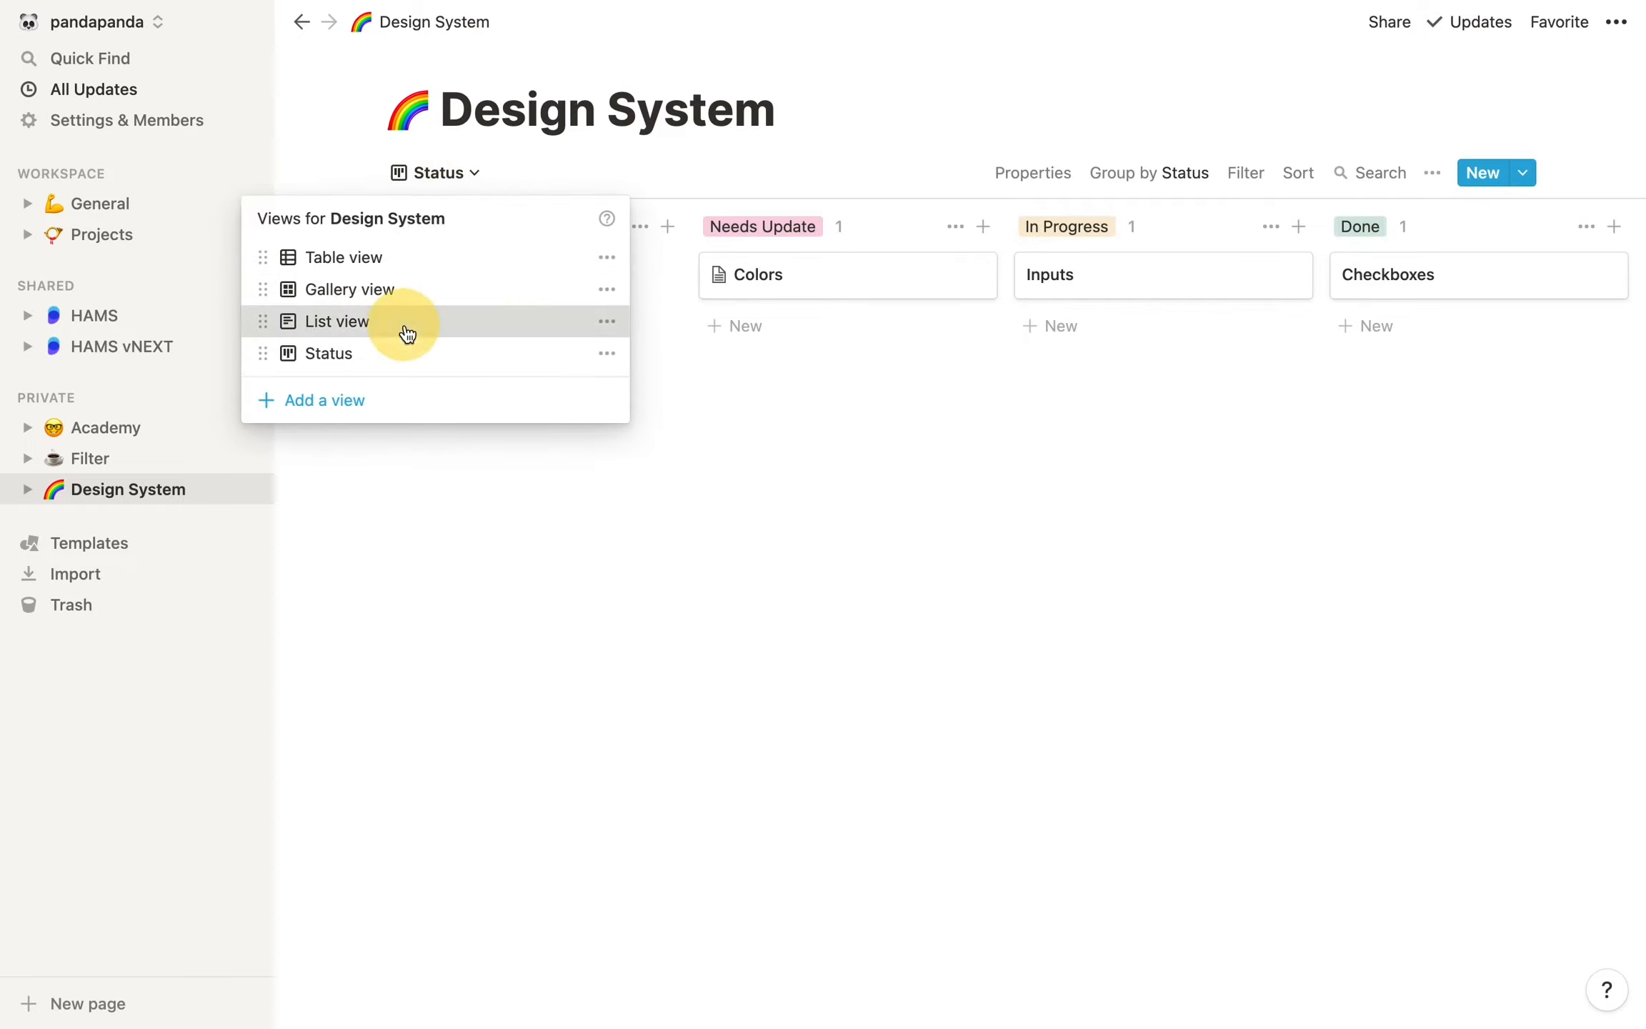
click(407, 259)
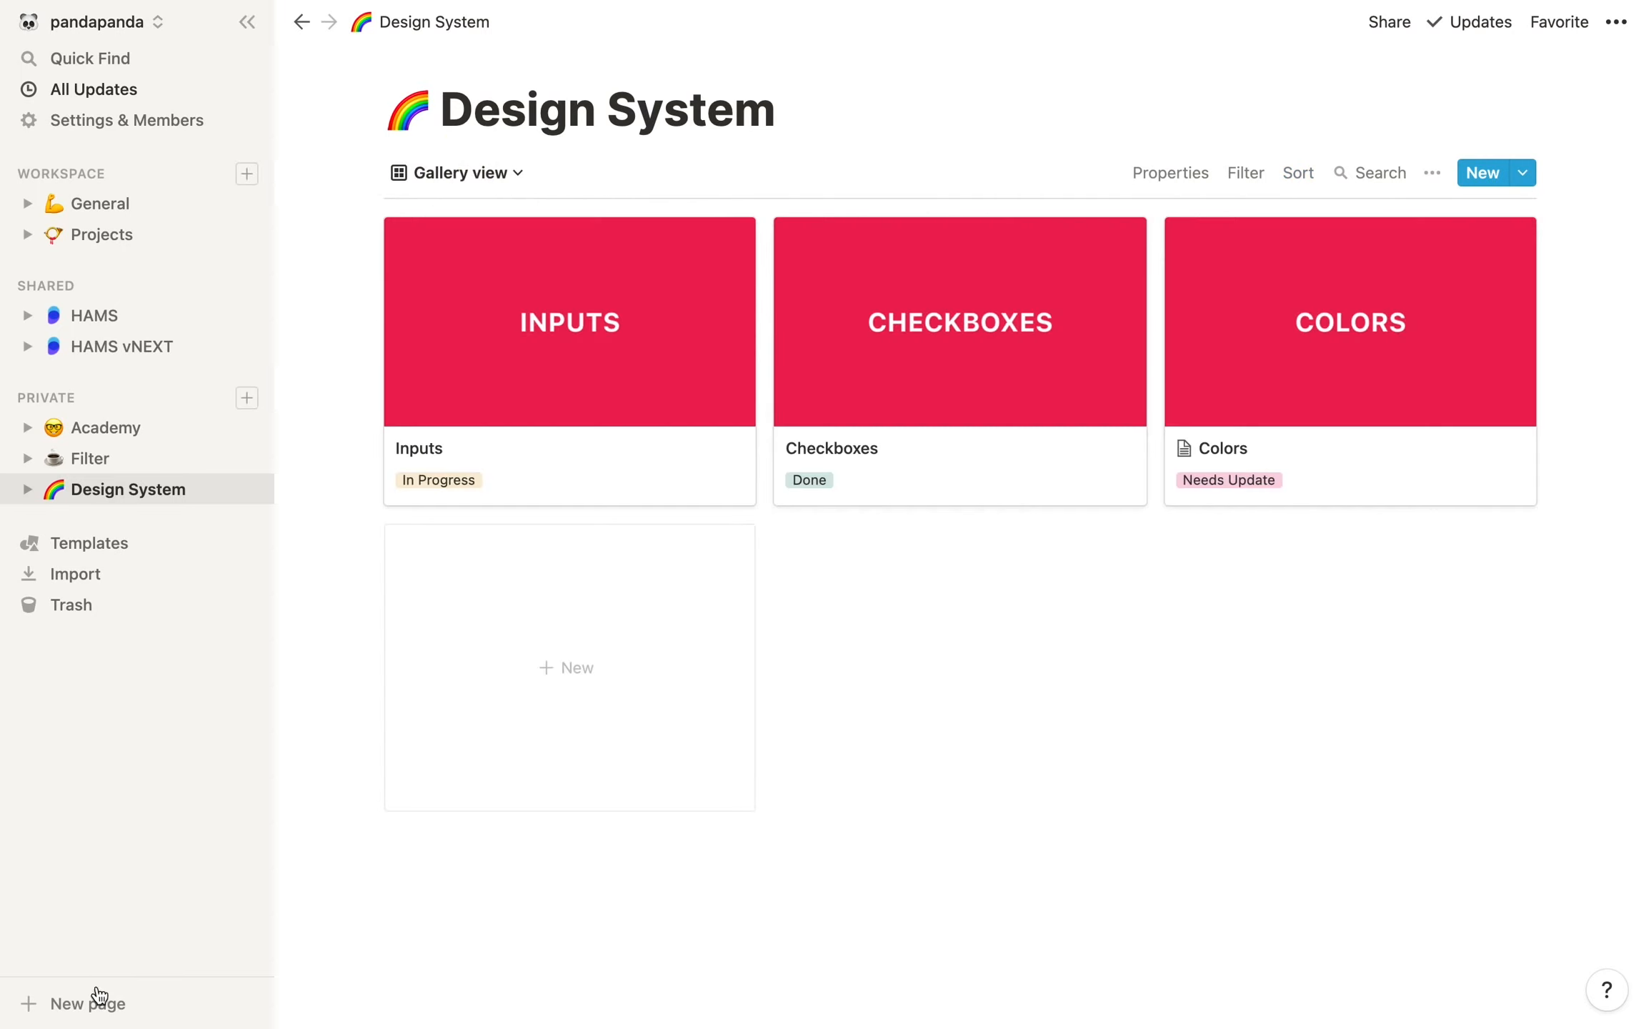
Create a new private page titled Design System with a rainbow emoji icon and set it up as a table database
click(92, 1007)
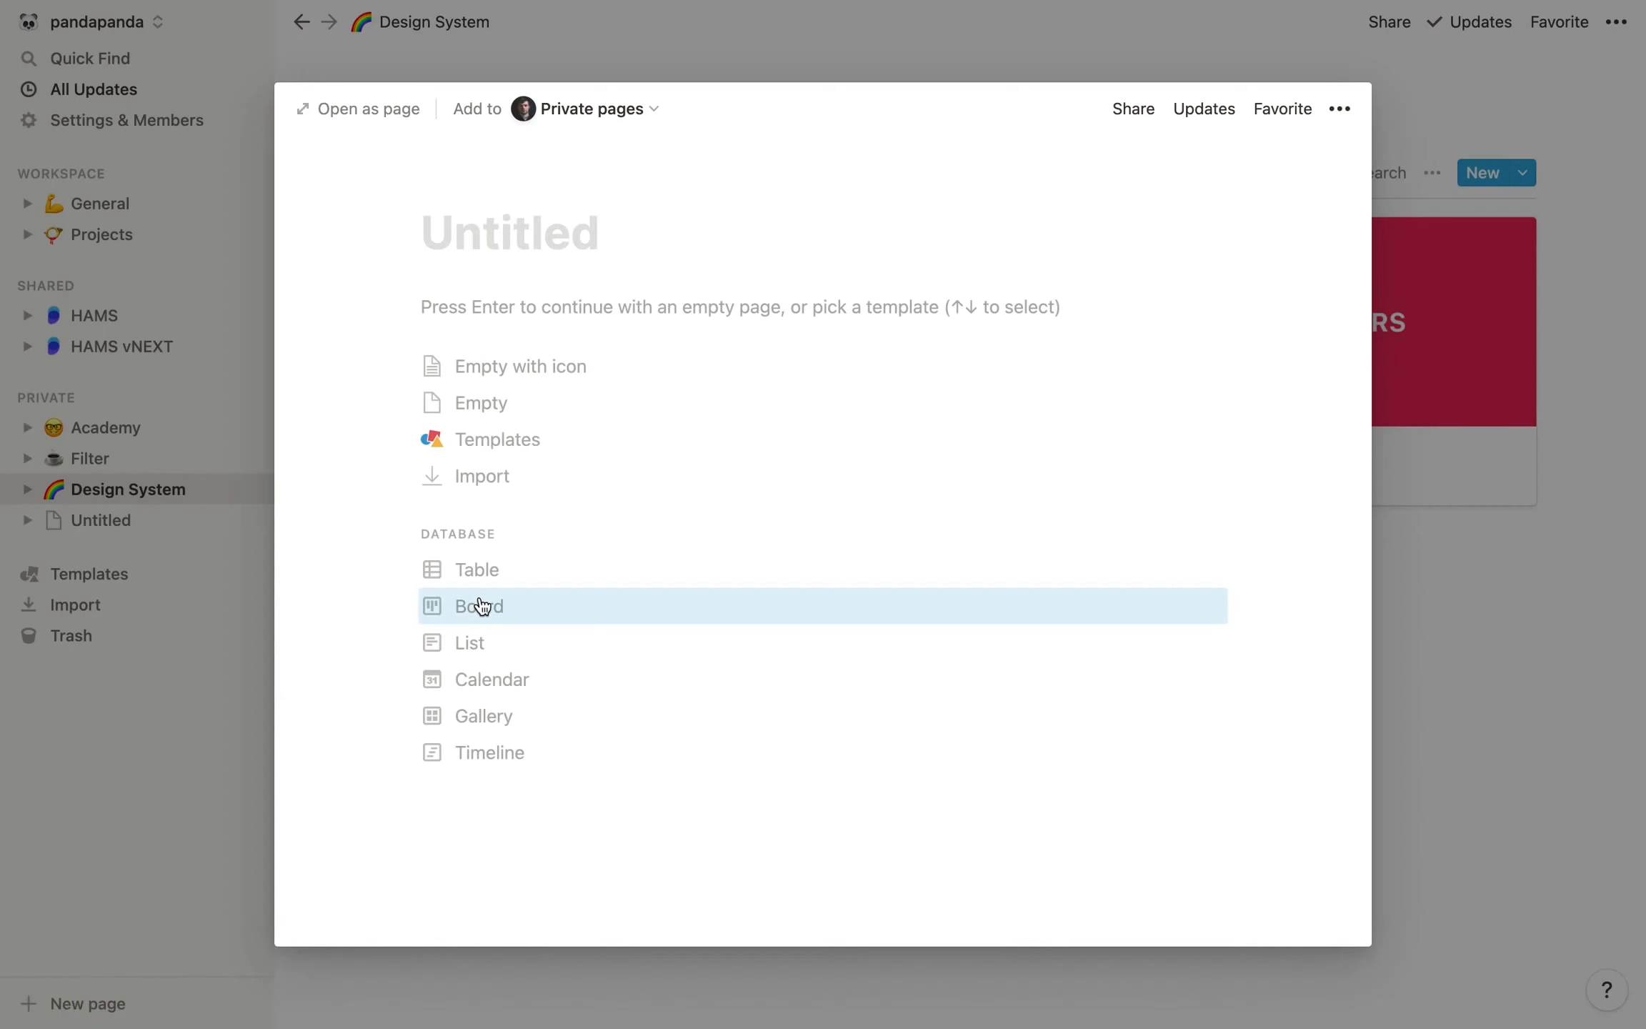
text(Design System)
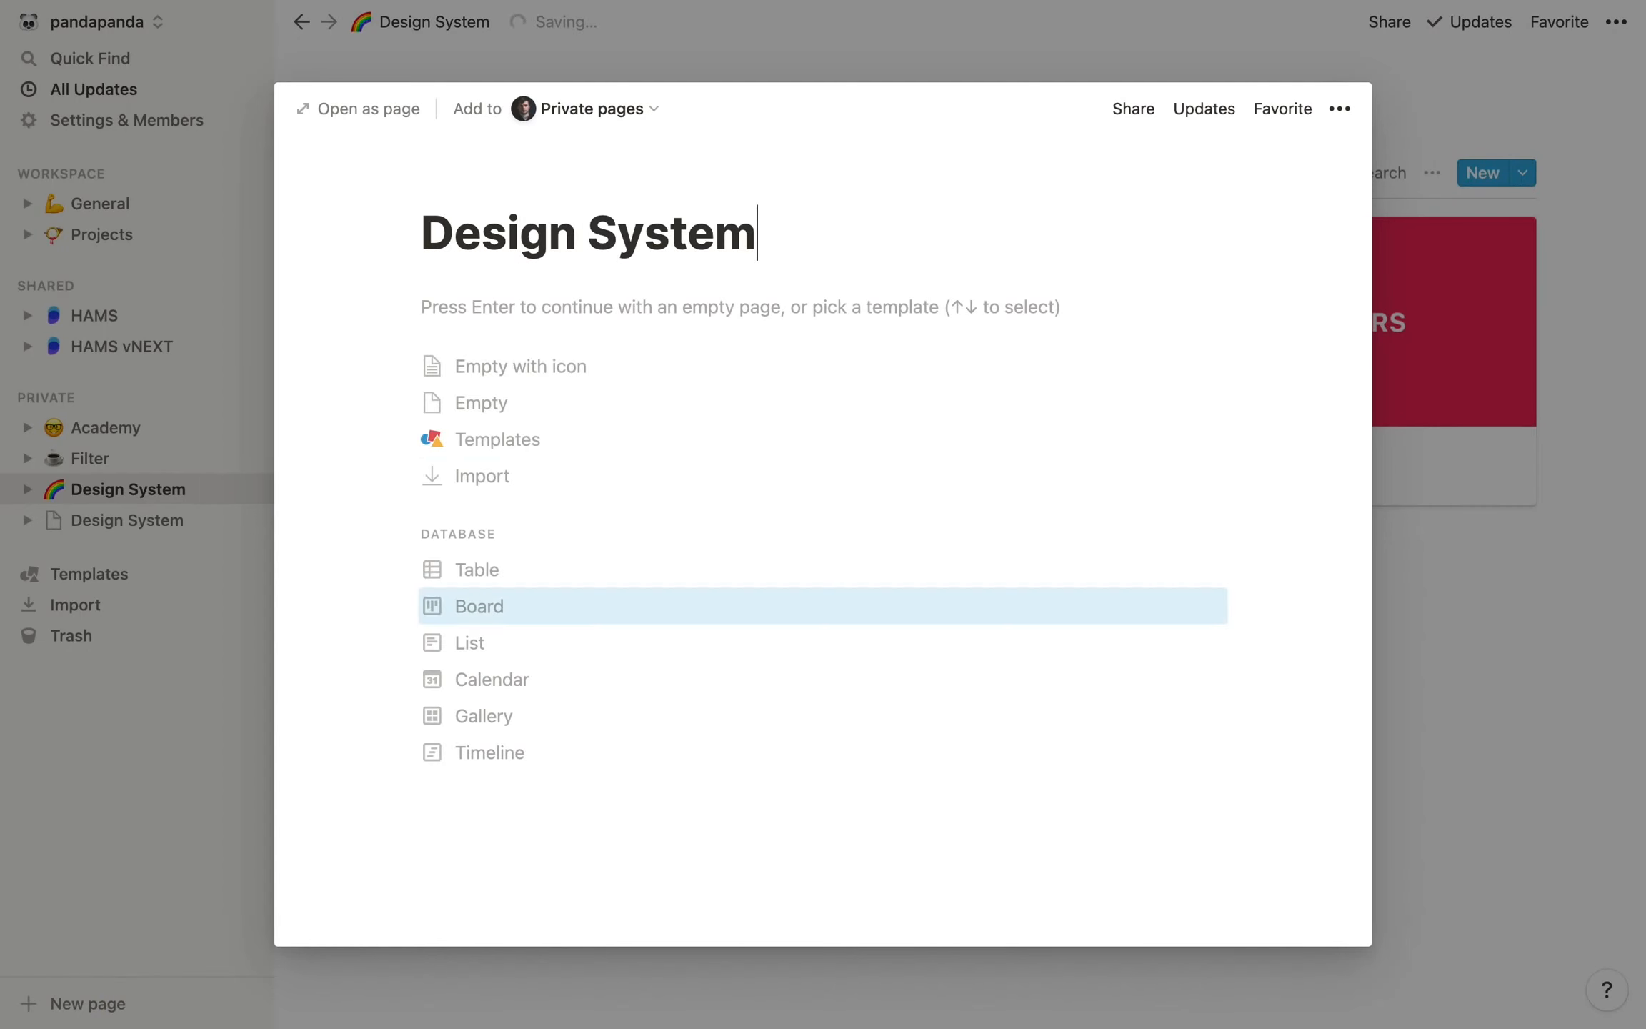
click(457, 193)
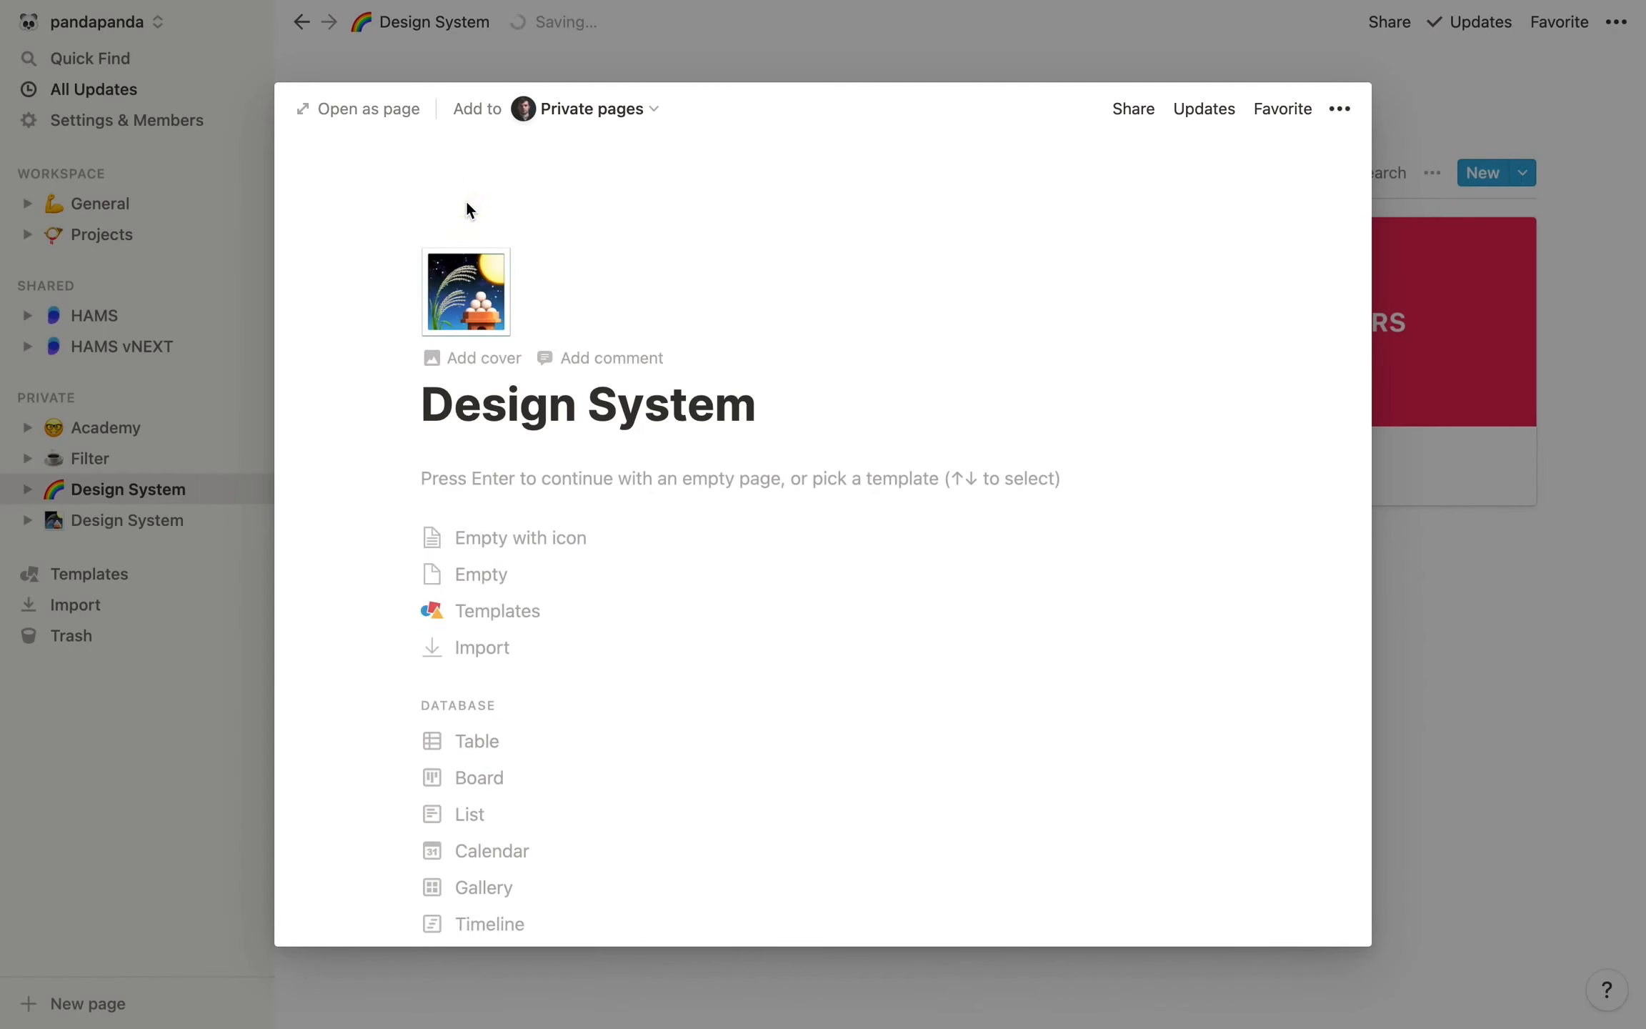
click(476, 293)
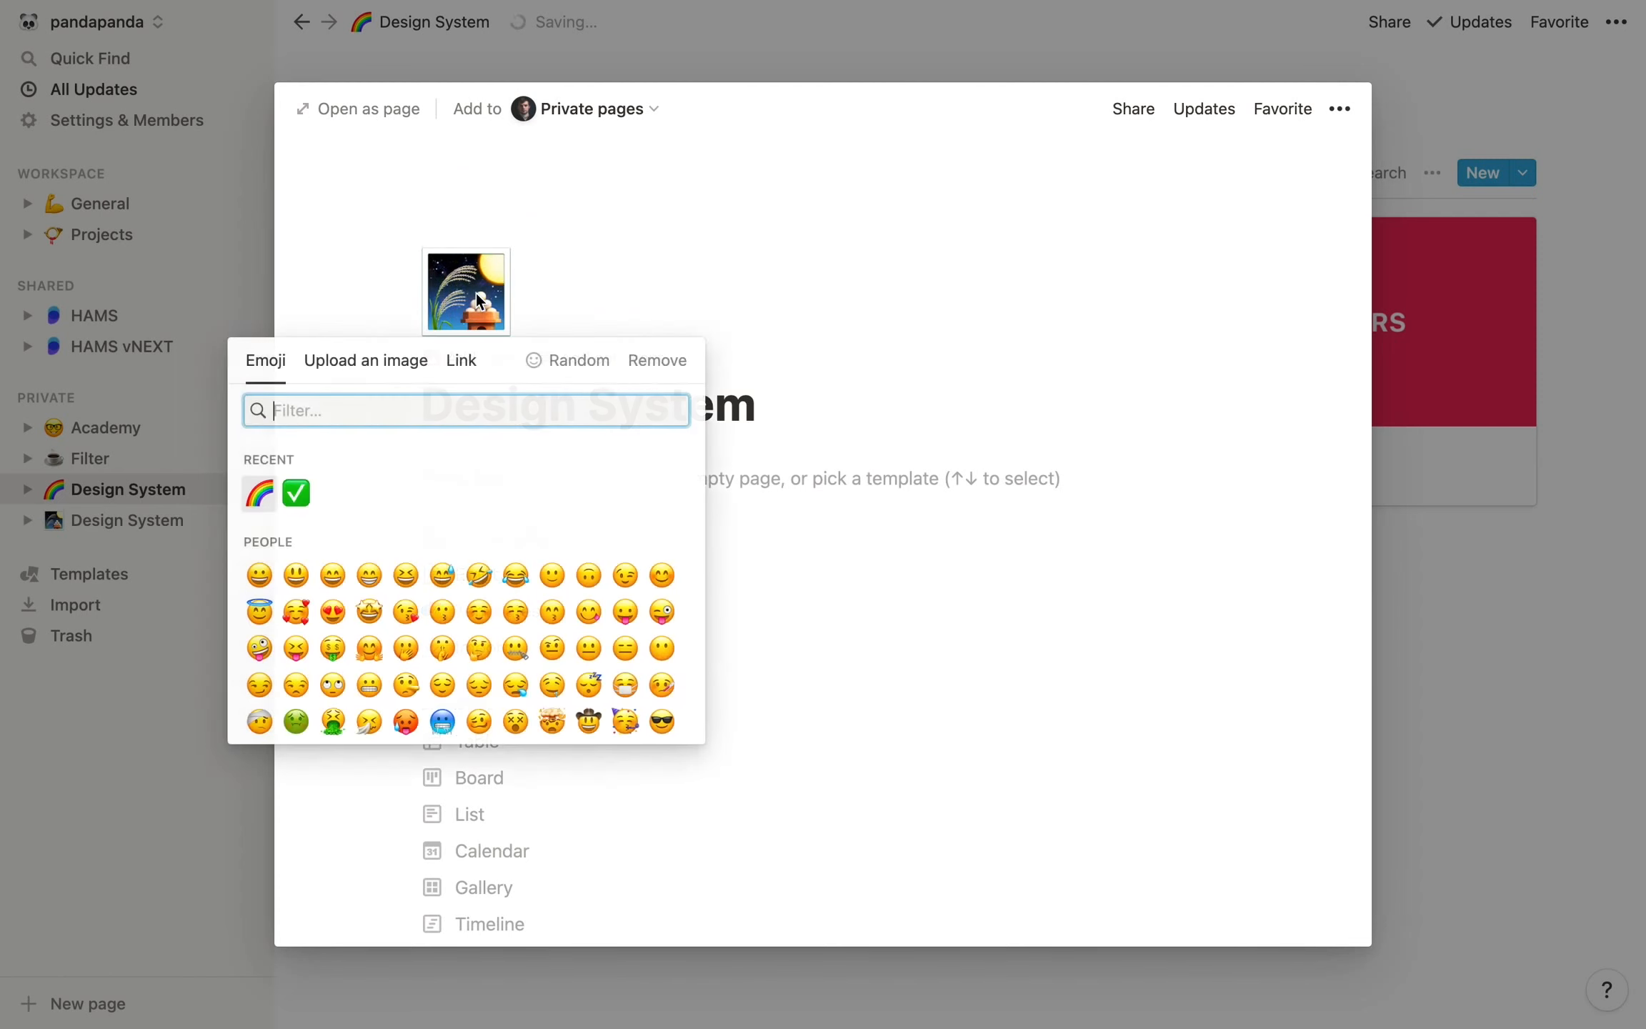
click(260, 495)
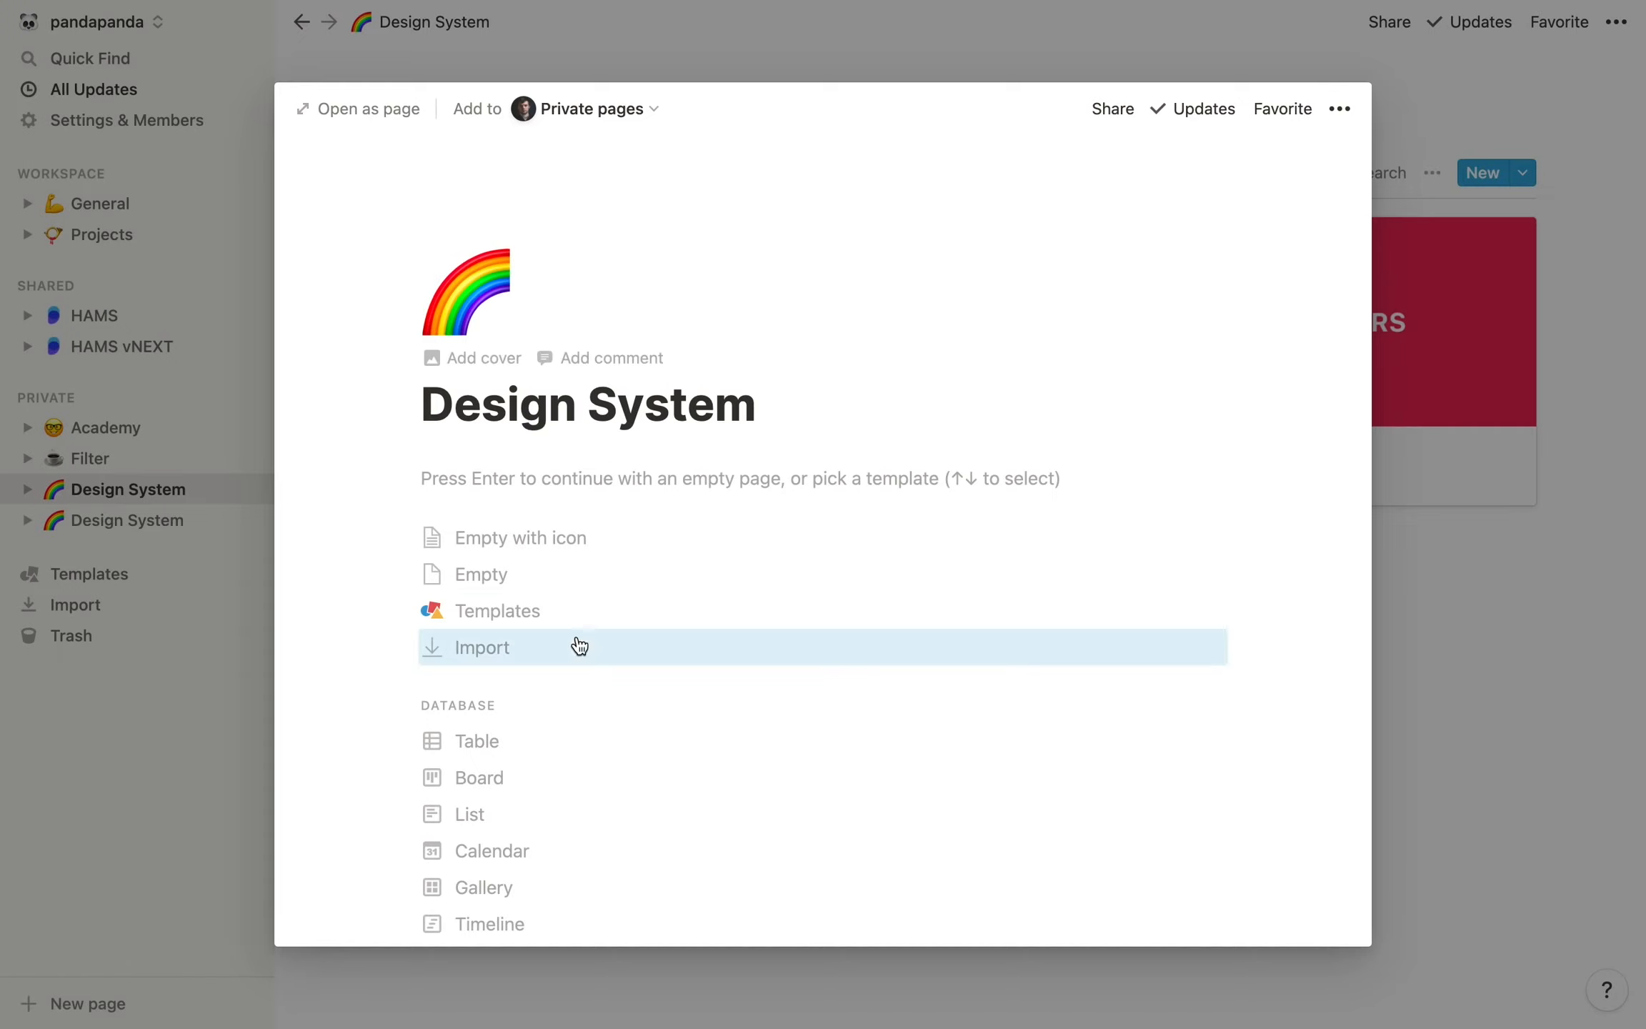
click(509, 744)
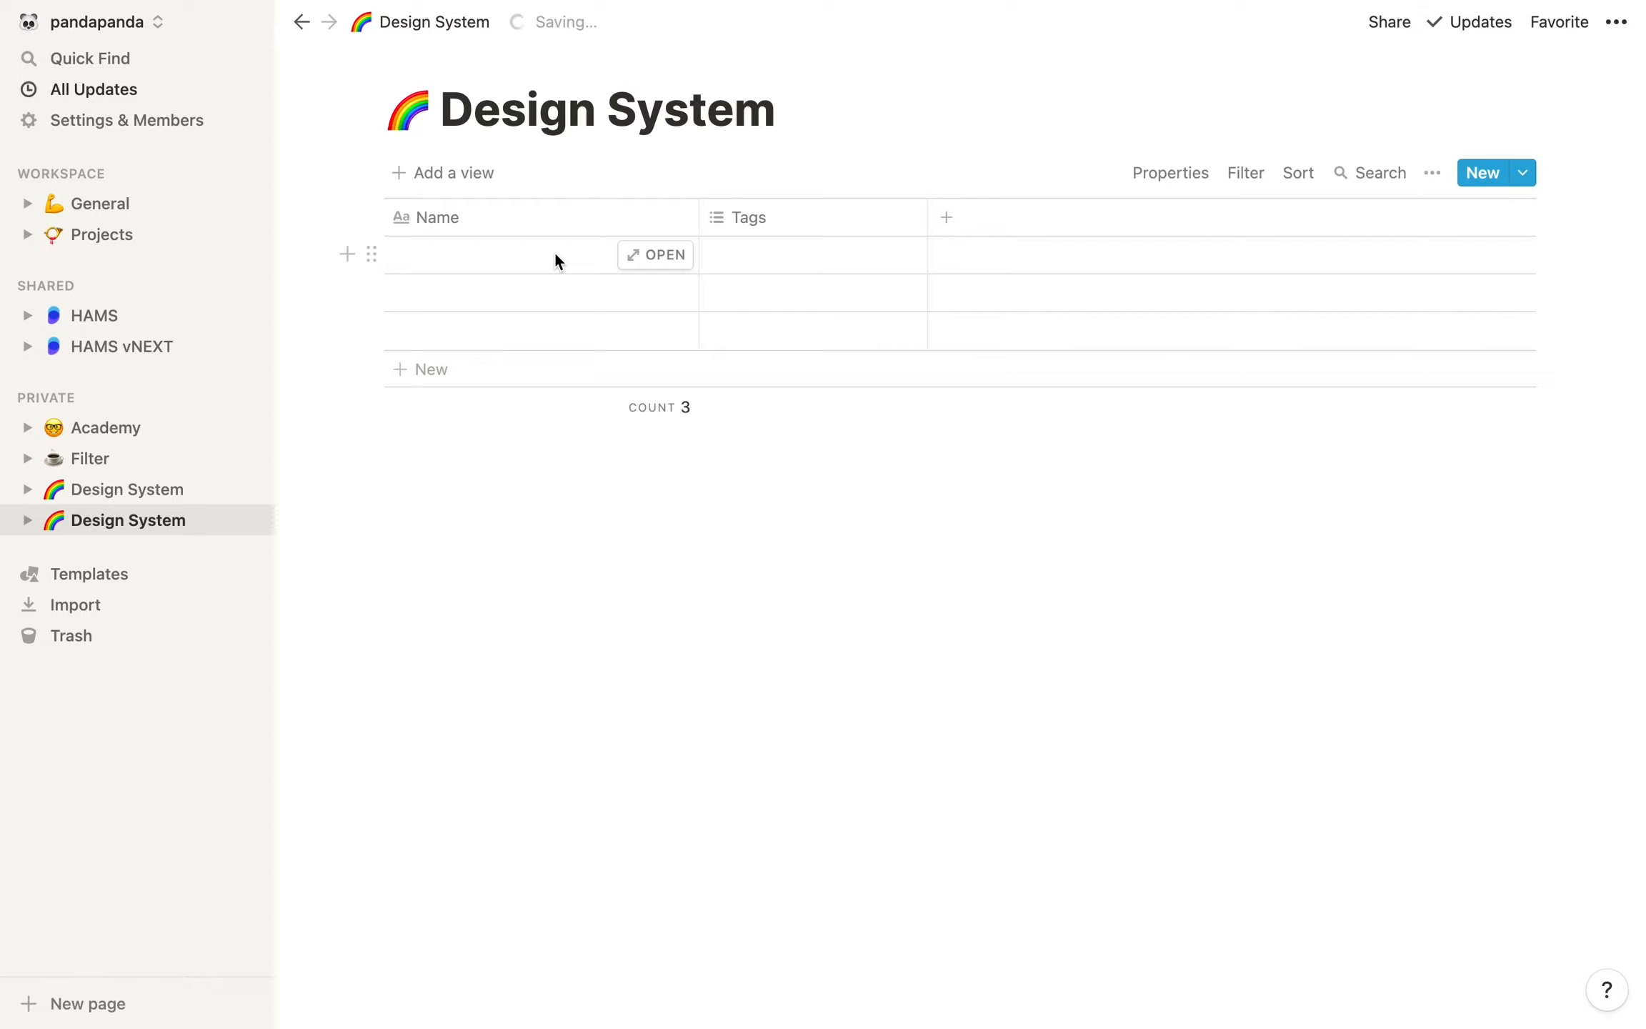
Rename the table's Name column to Components
click(423, 217)
text(Components)
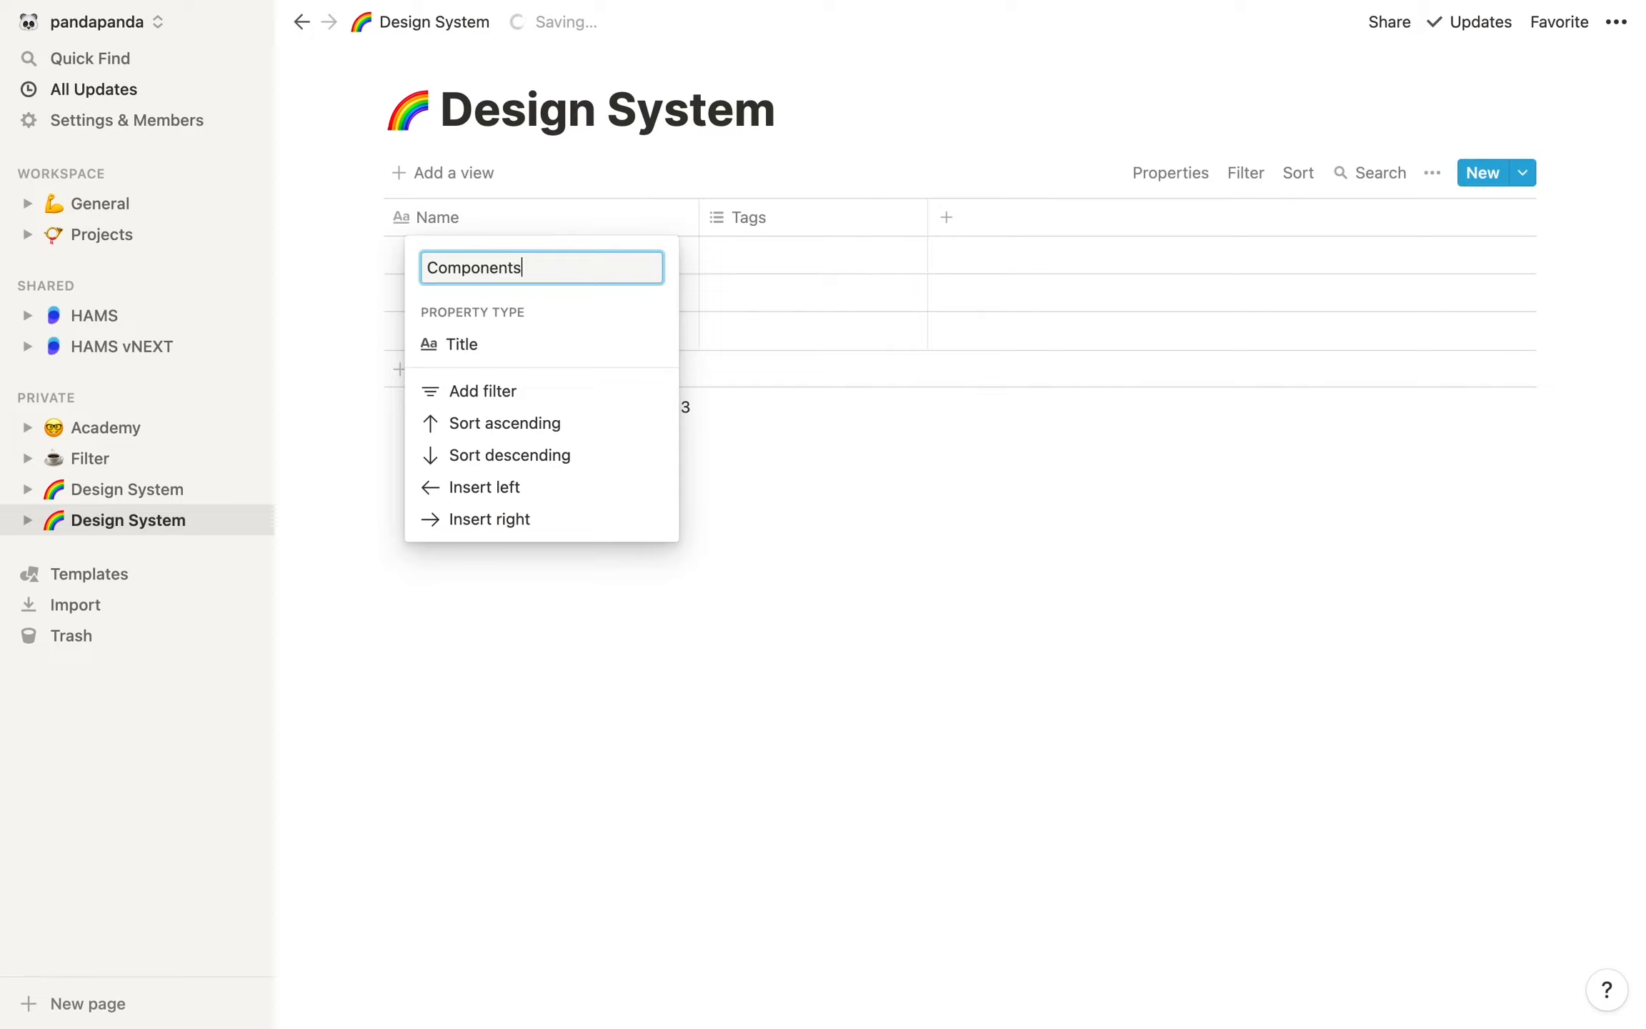
key(Return)
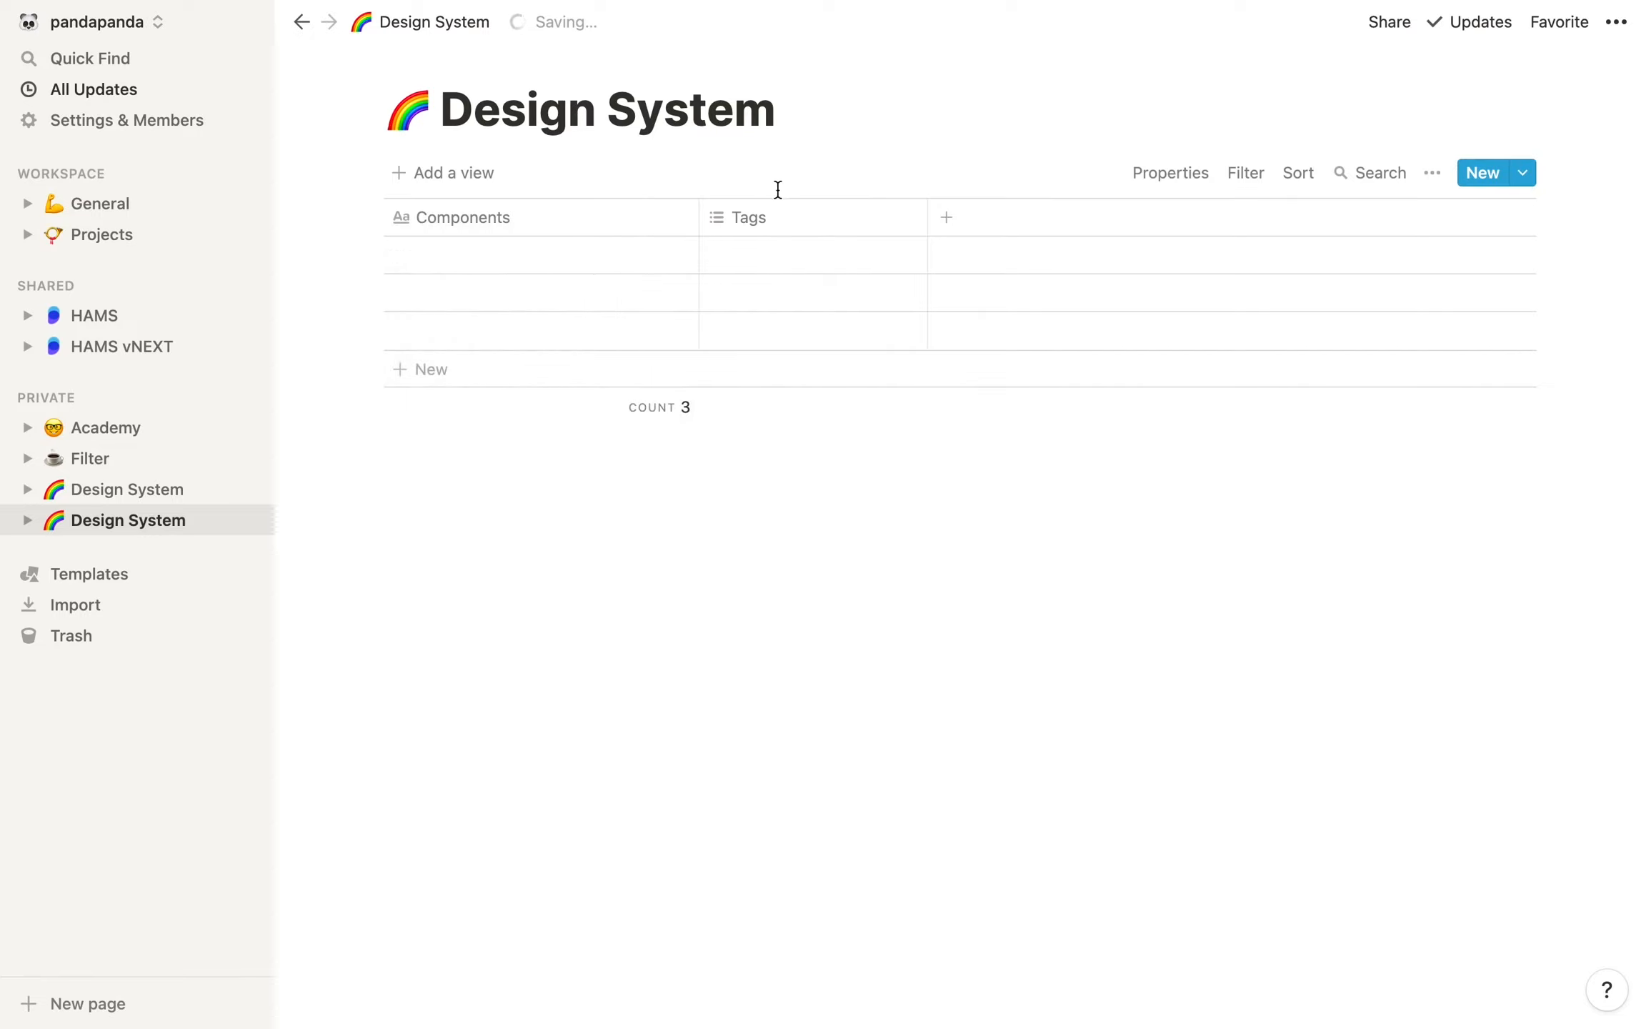
Change the Tags column to the Last edited by property type and rename it Last edited by
click(774, 223)
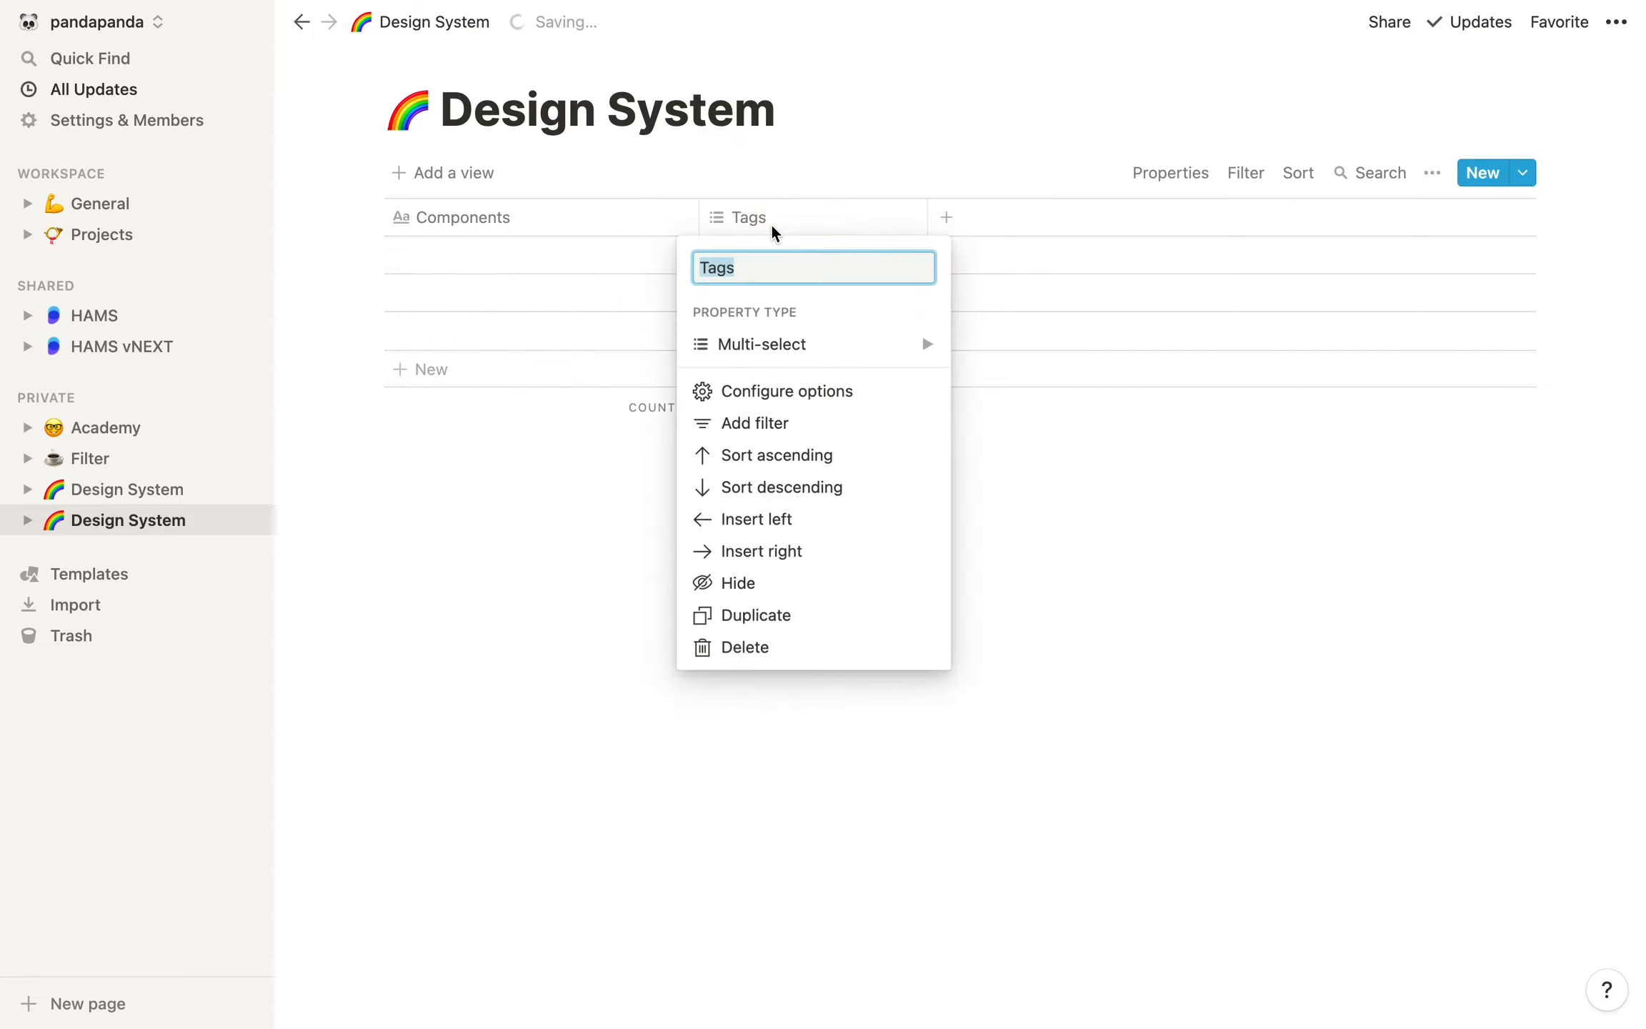
click(928, 347)
scroll(976, 391, down, 3)
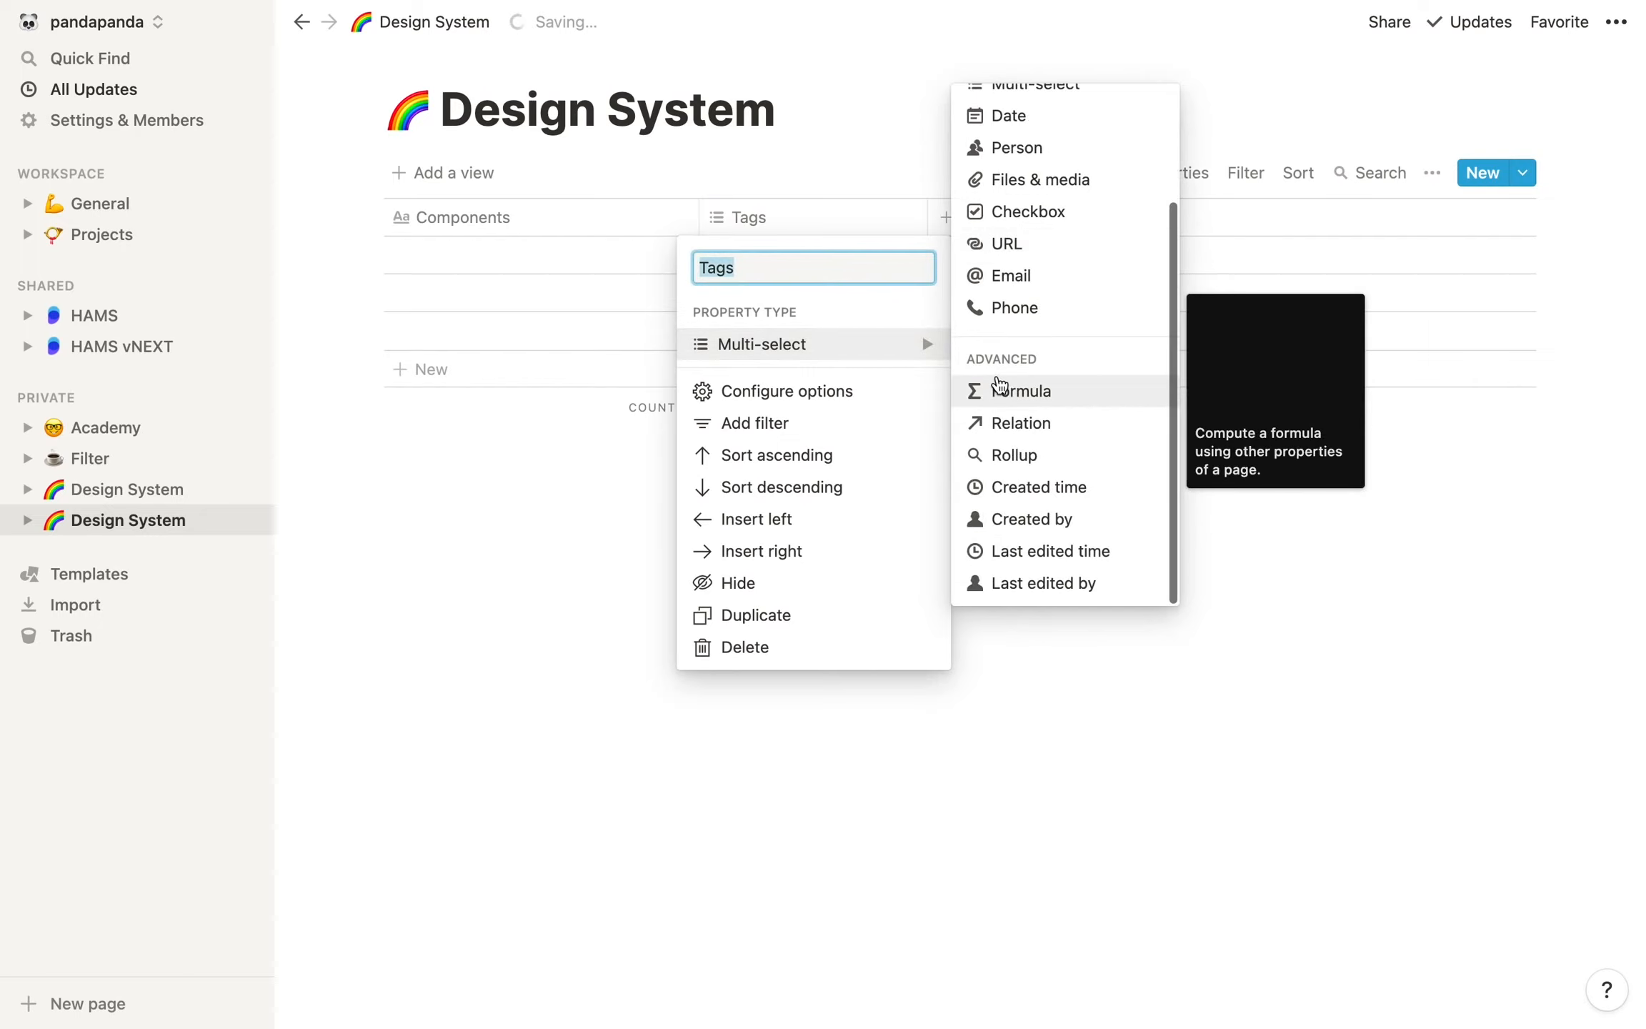
click(1080, 602)
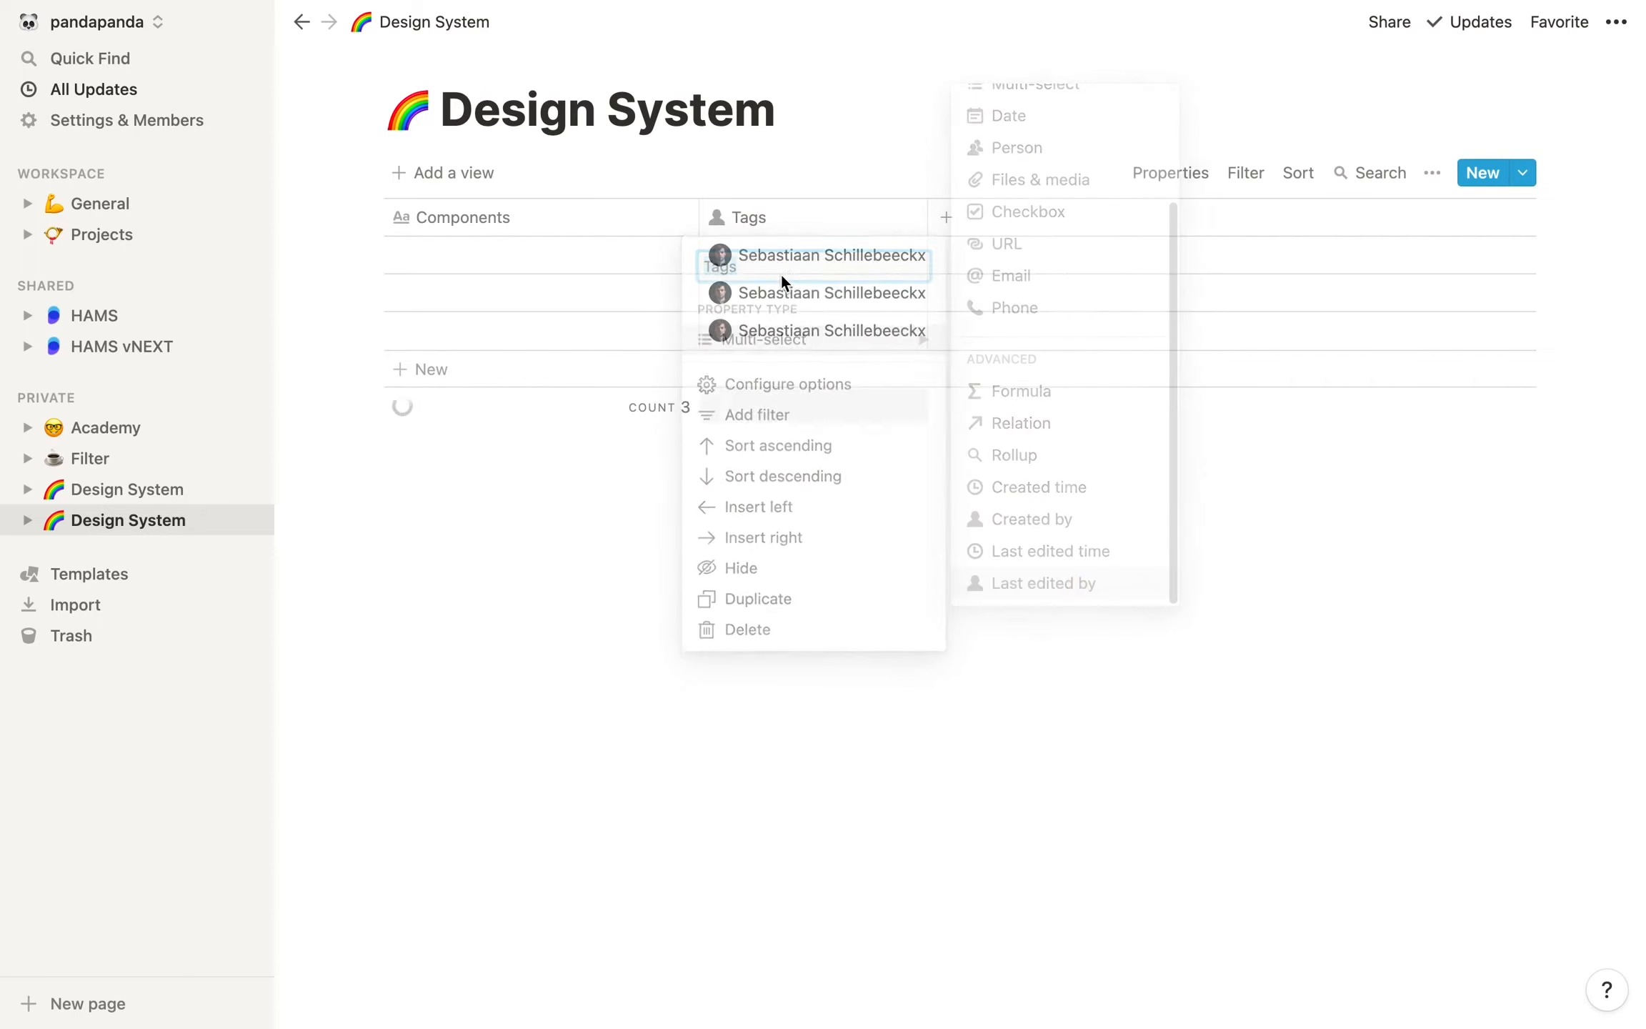
click(778, 226)
text(Last edited by)
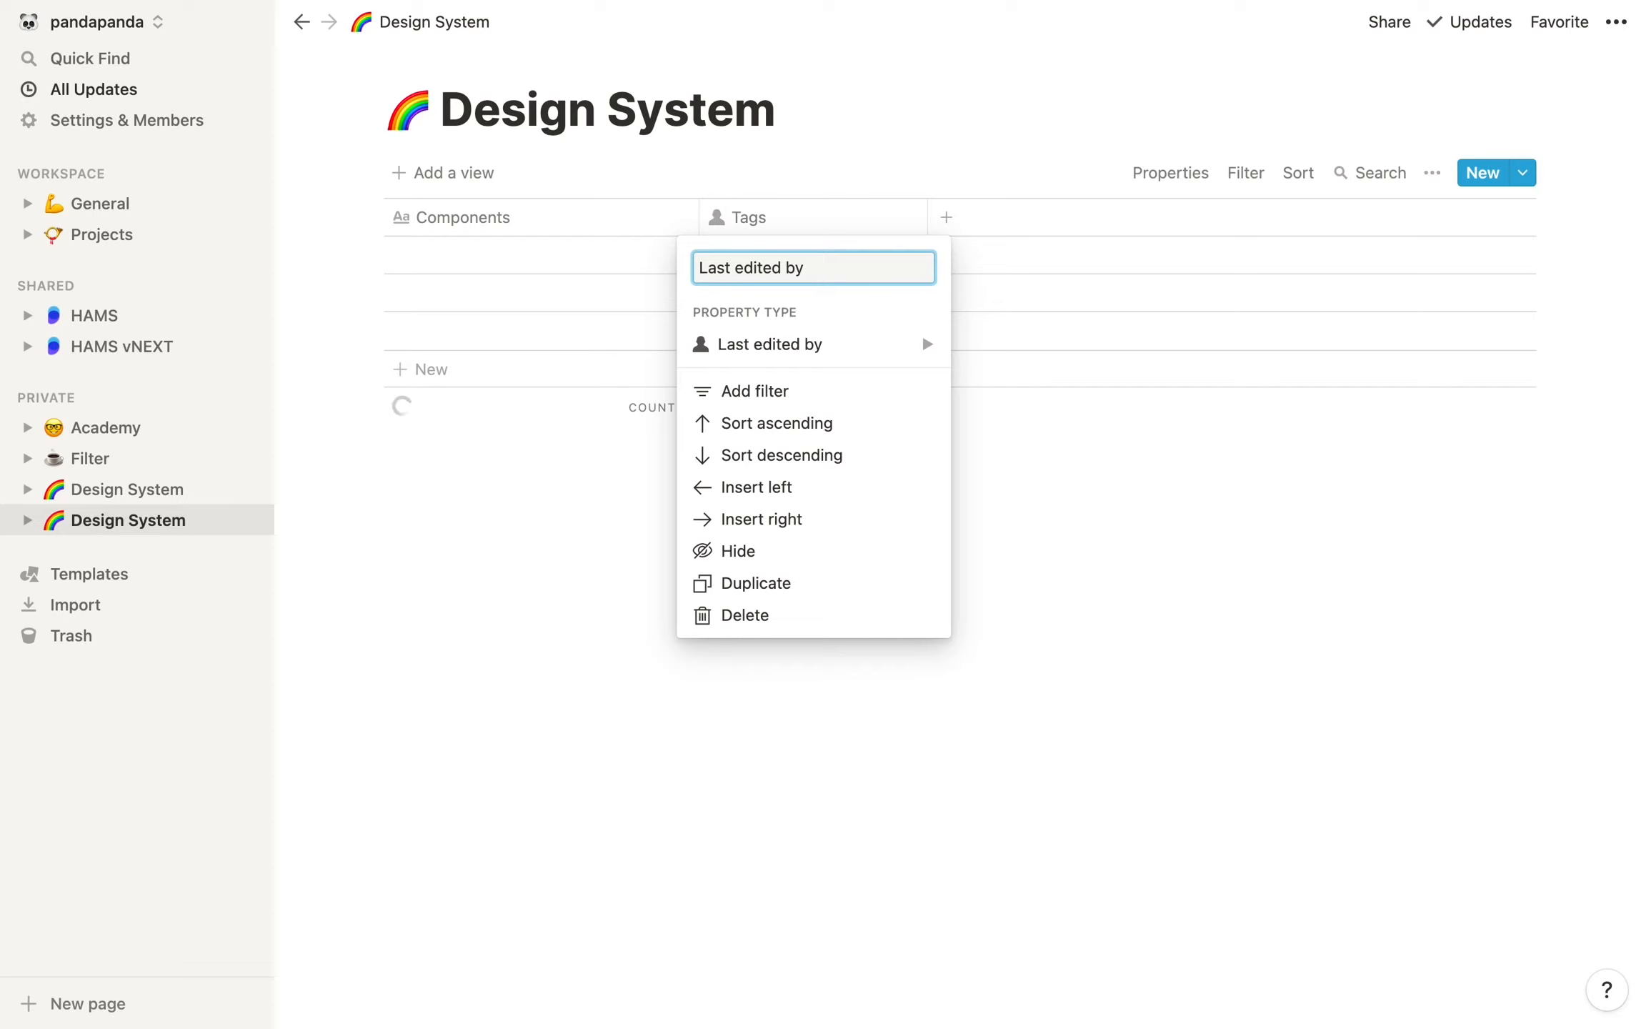
key(Return)
Add a new column of type Person and name it Owner
click(949, 217)
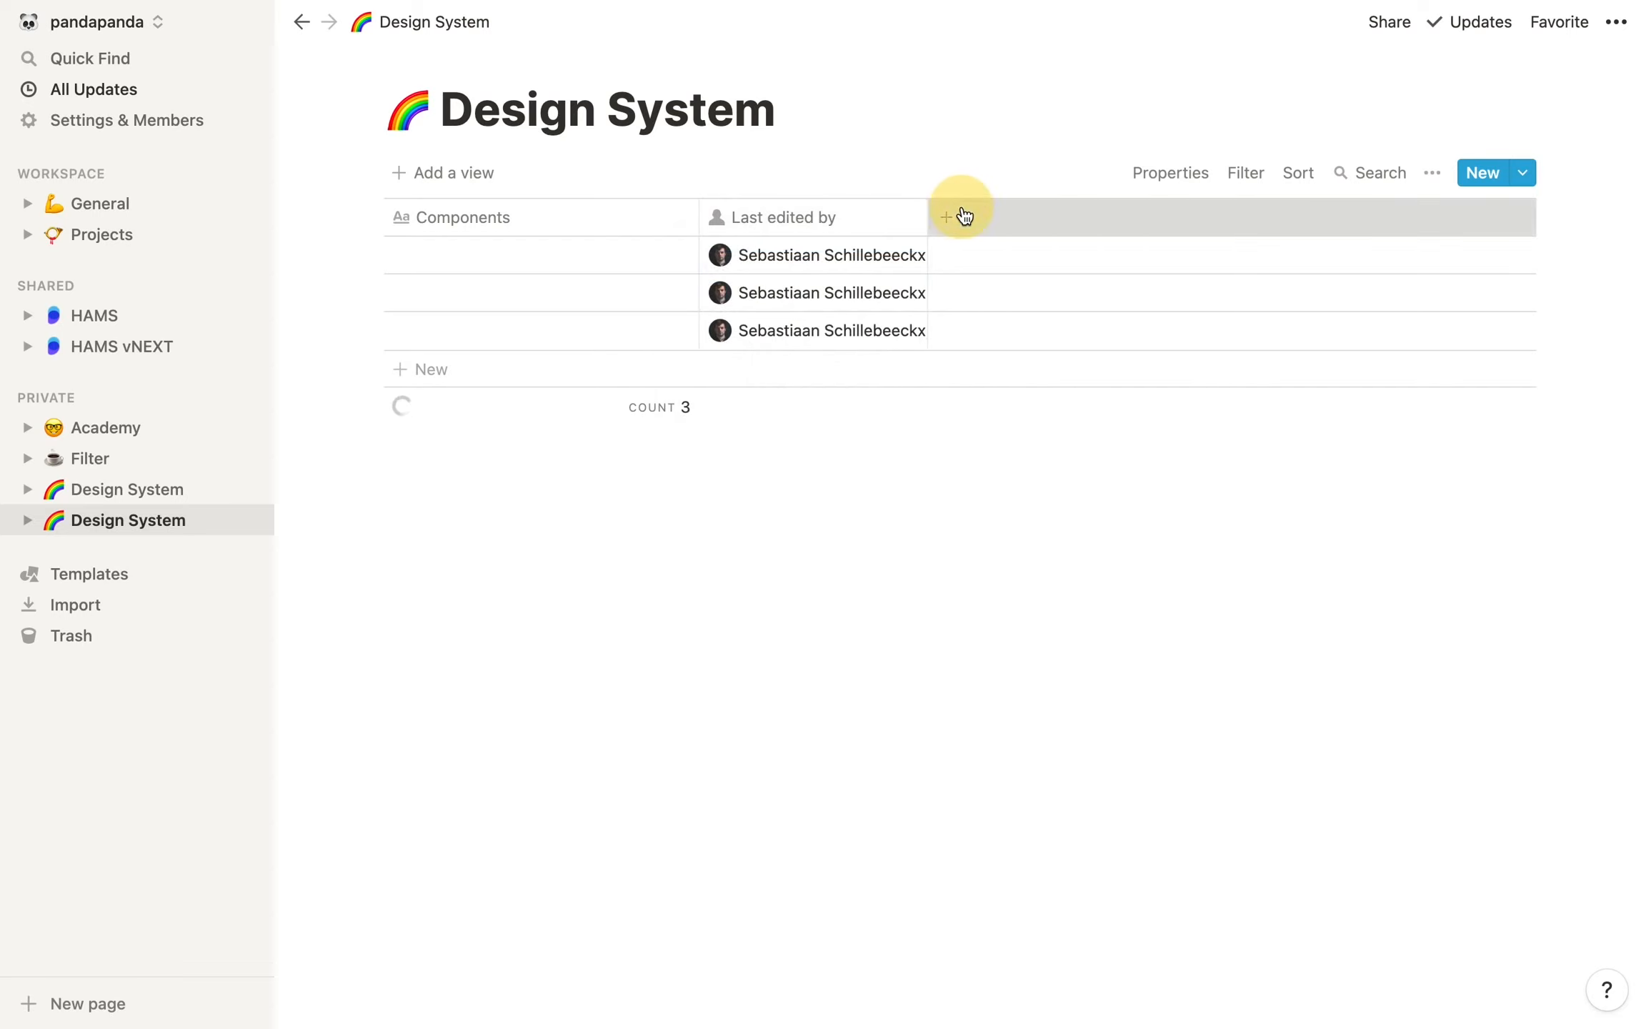
mouse_move(1143, 342)
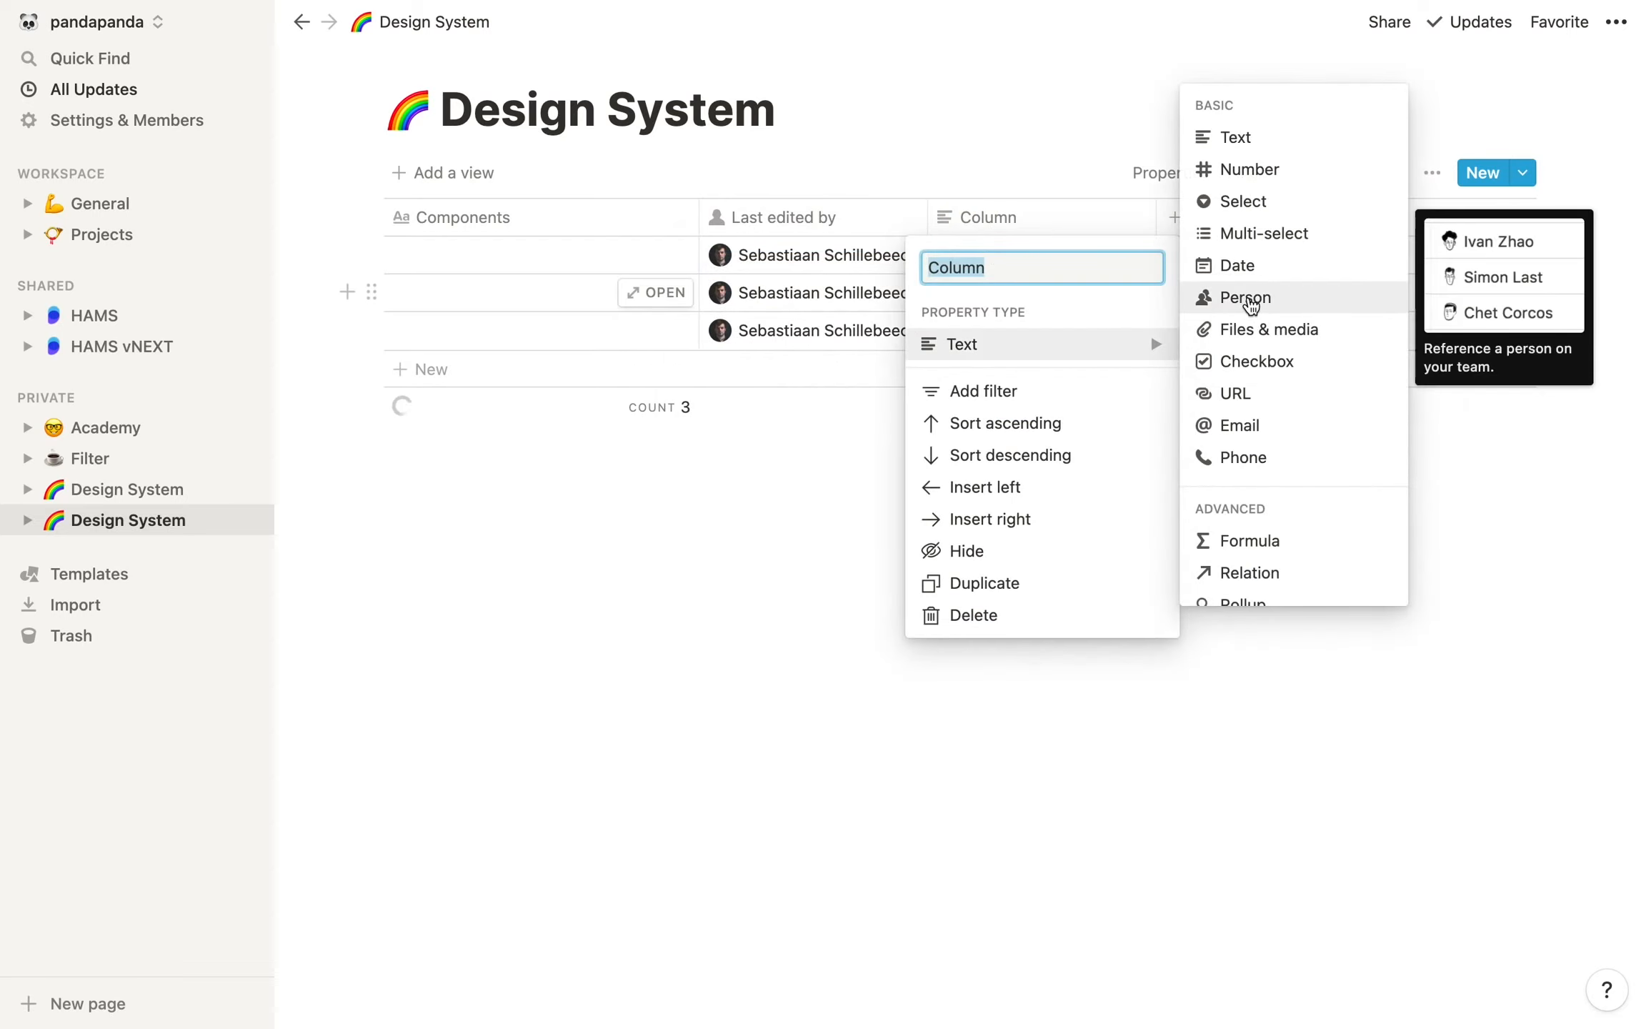
click(1295, 308)
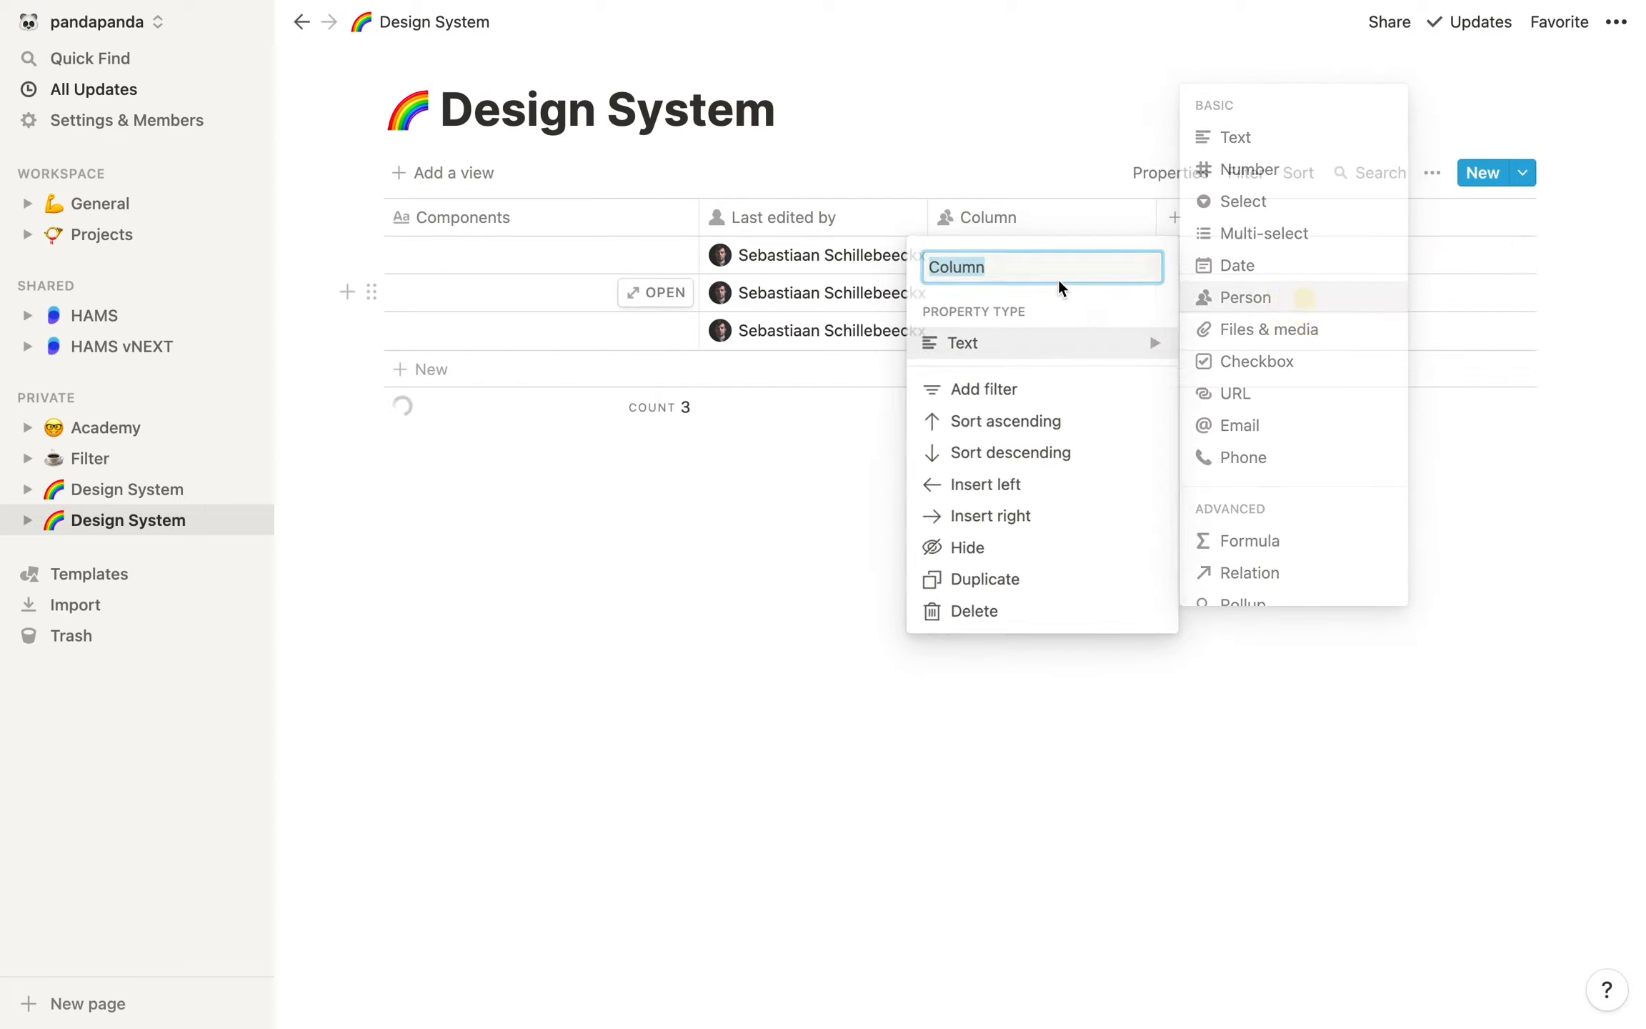
click(997, 217)
text(Owner)
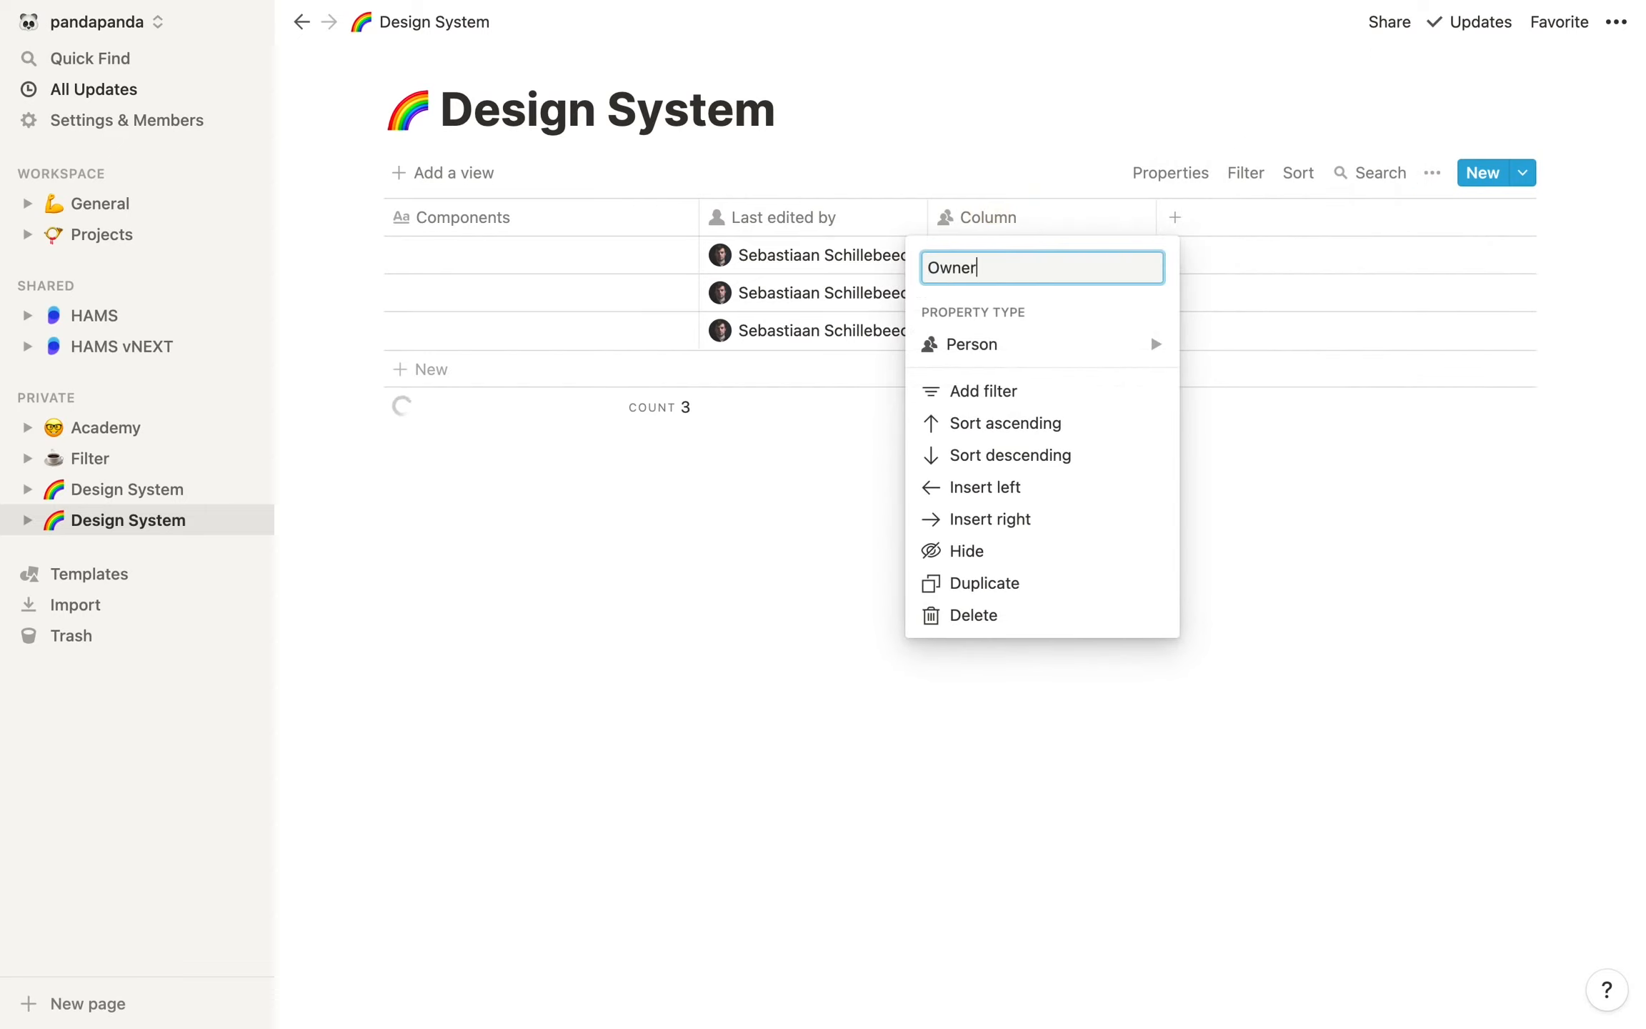
key(Return)
Assign the first workspace member in the list as Owner of the first row
click(1080, 247)
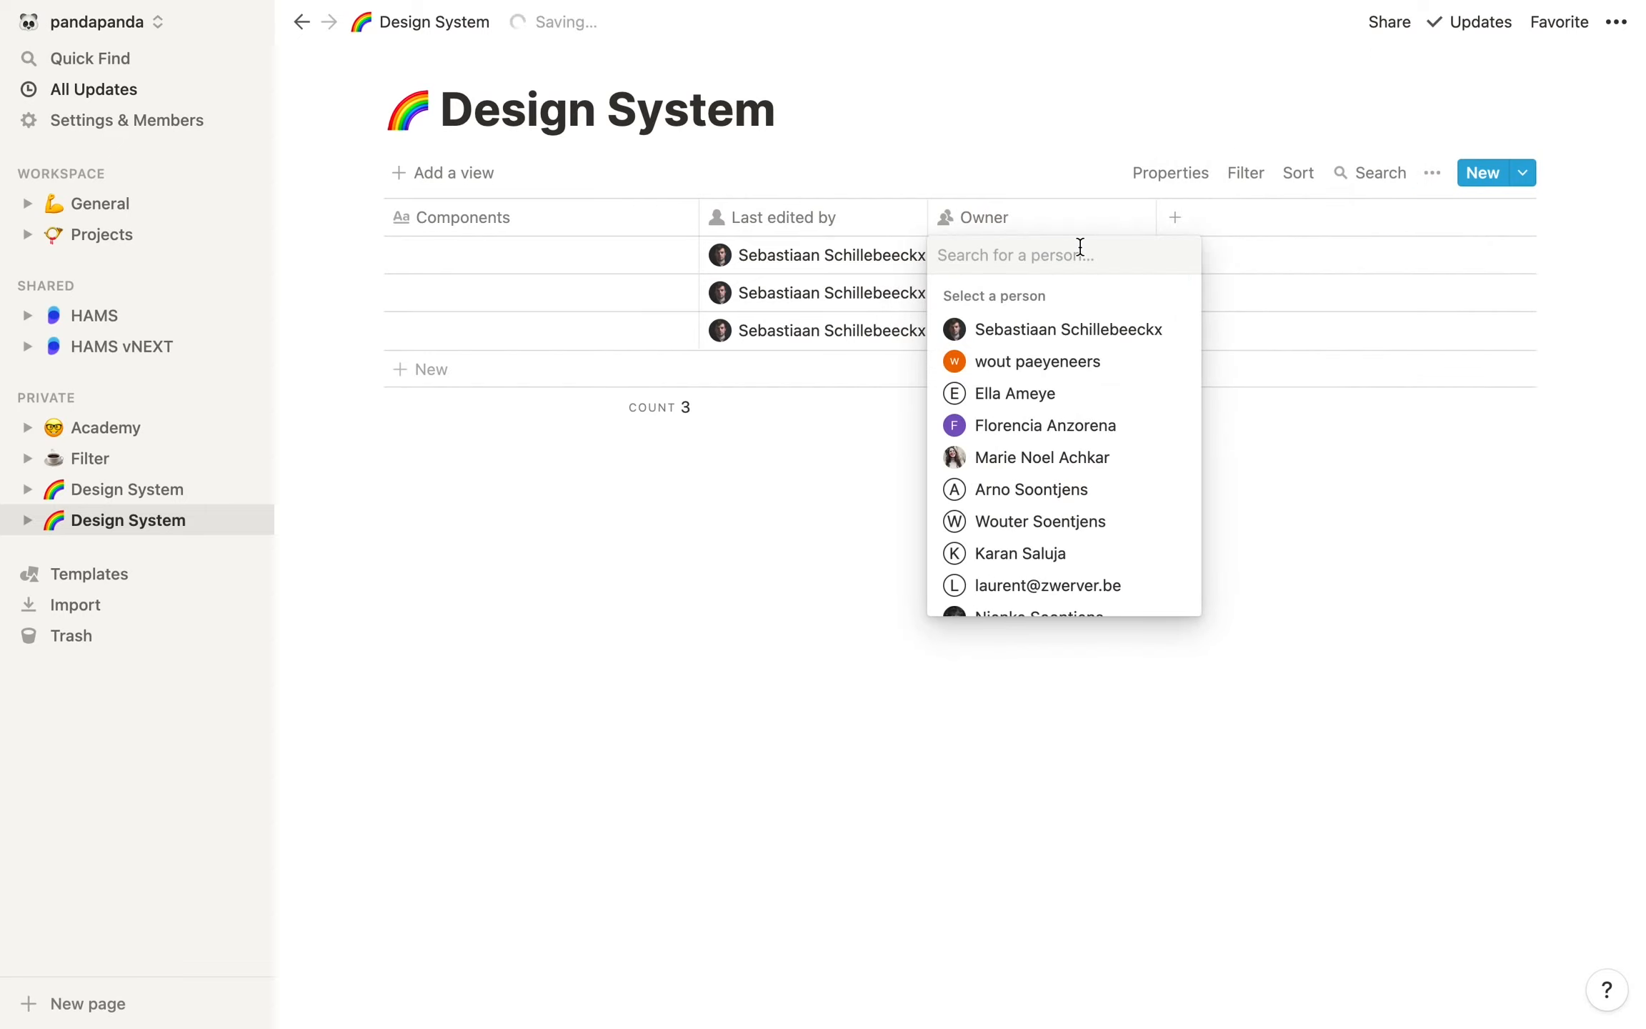
click(1058, 328)
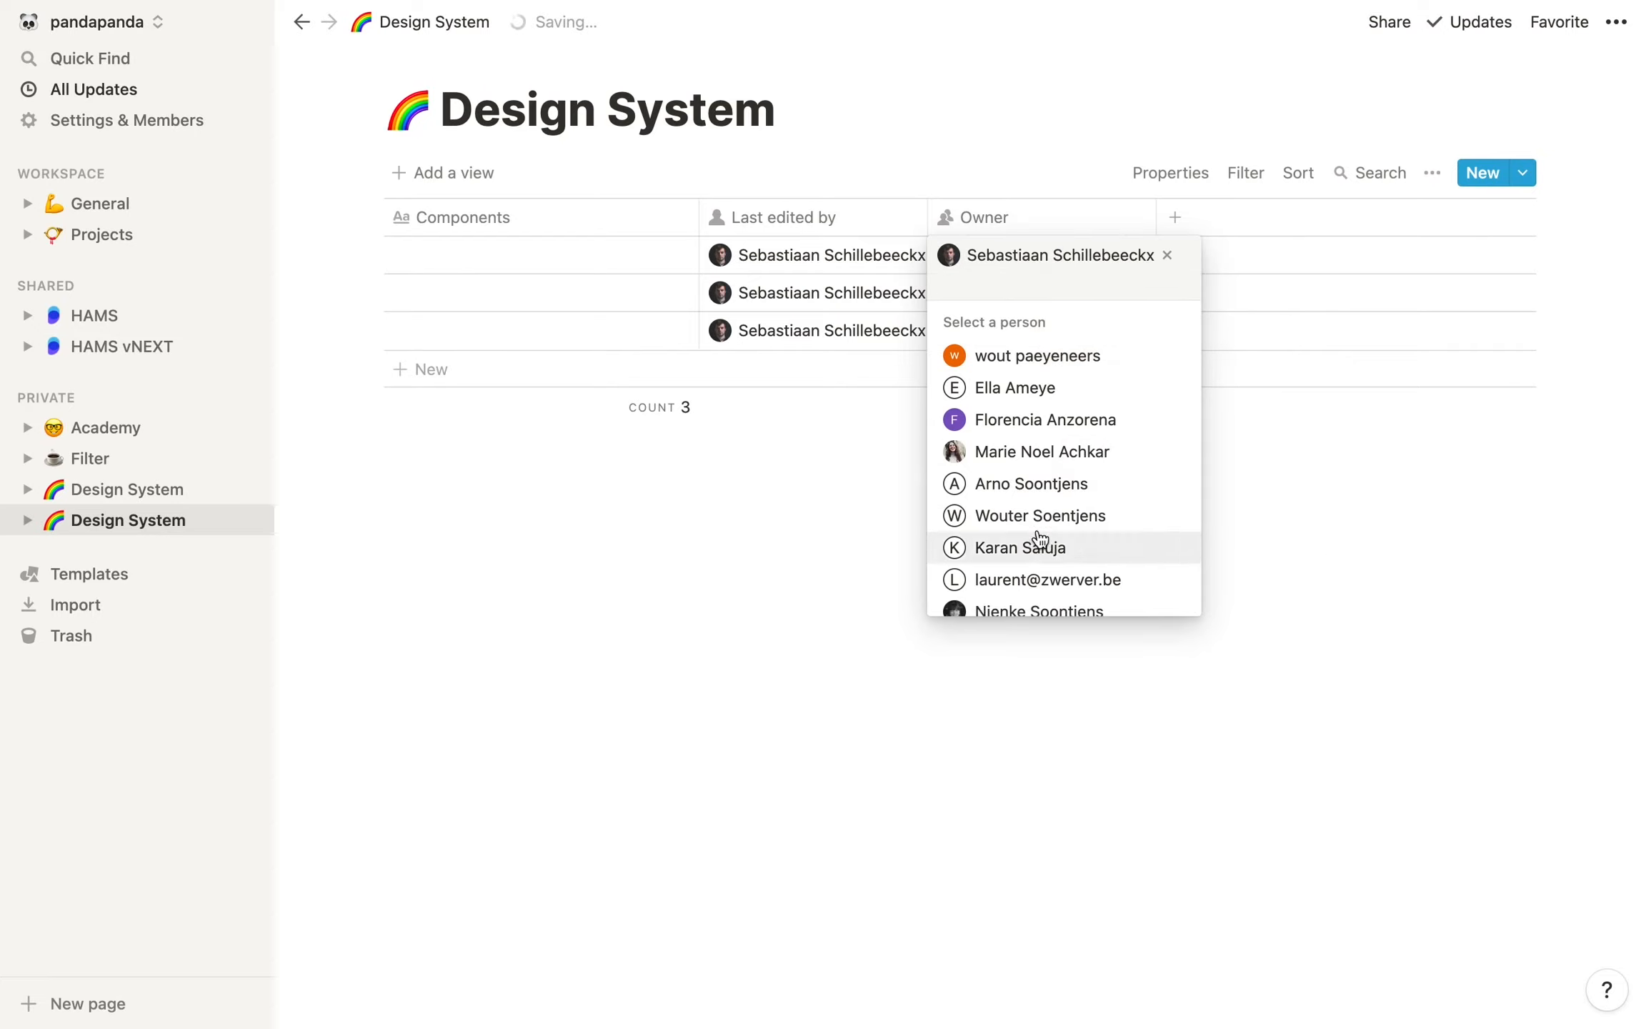
click(1336, 564)
Add a new column named Status and set its property type to Select
click(1203, 233)
text(Staty)
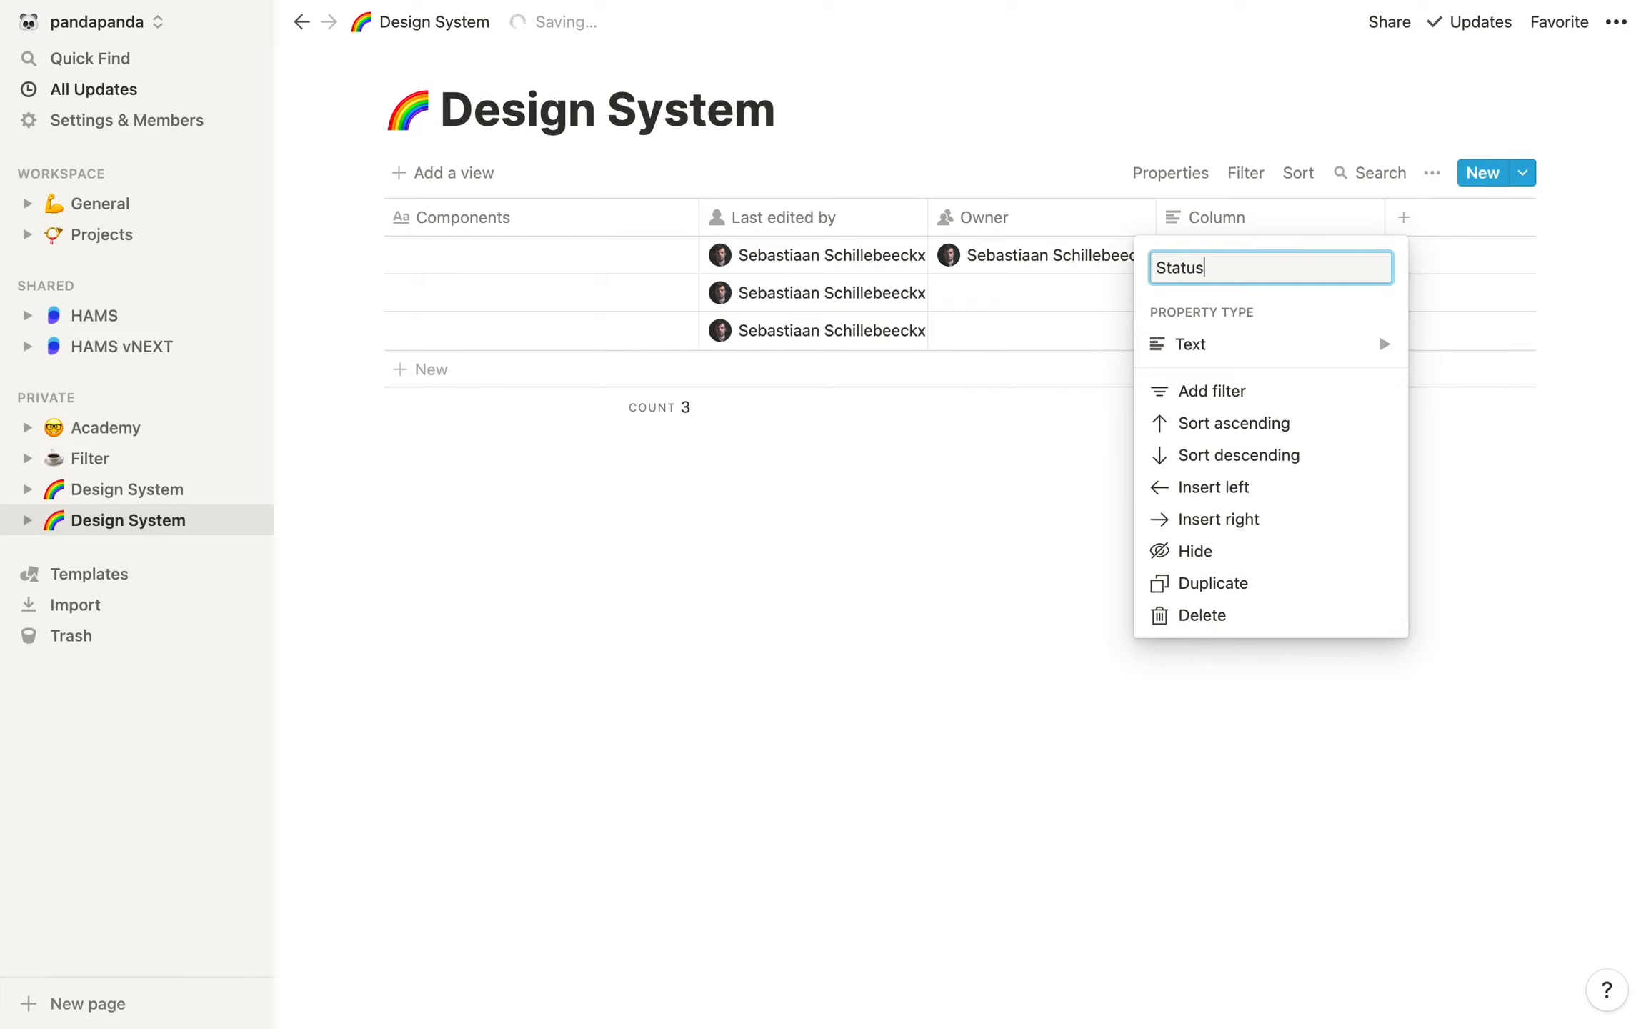
click(1378, 350)
click(980, 205)
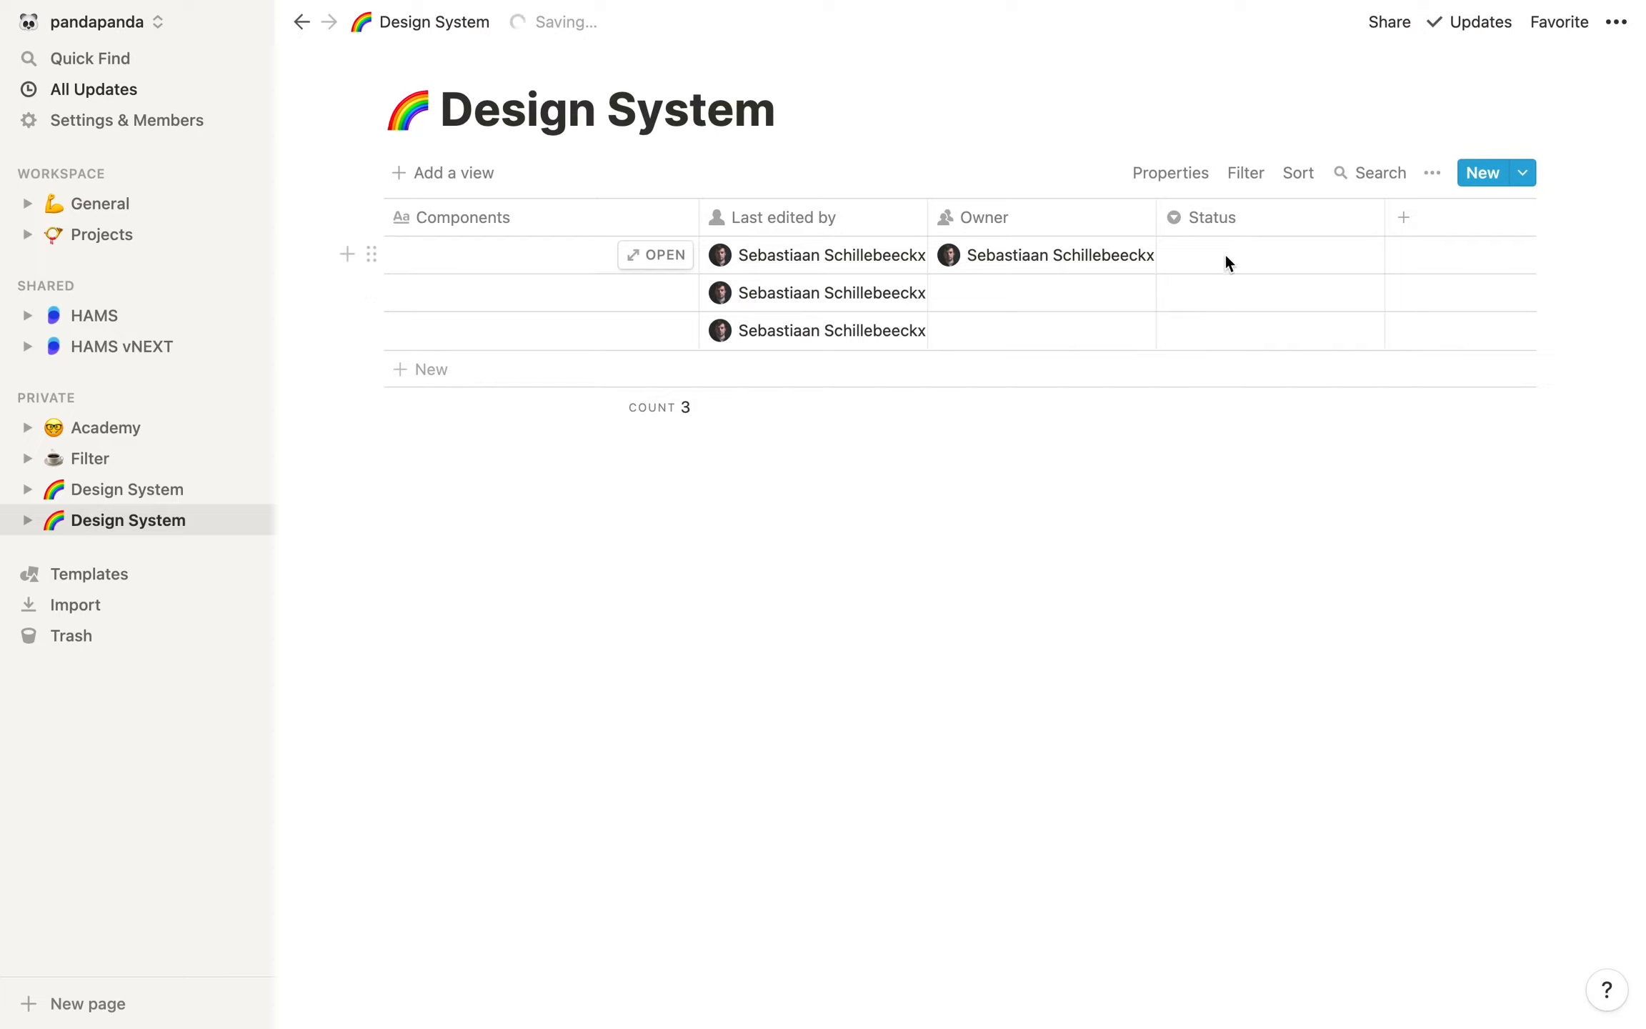
Create the Status options Done for the first row and In Progress for the second row
click(1225, 252)
text(Done)
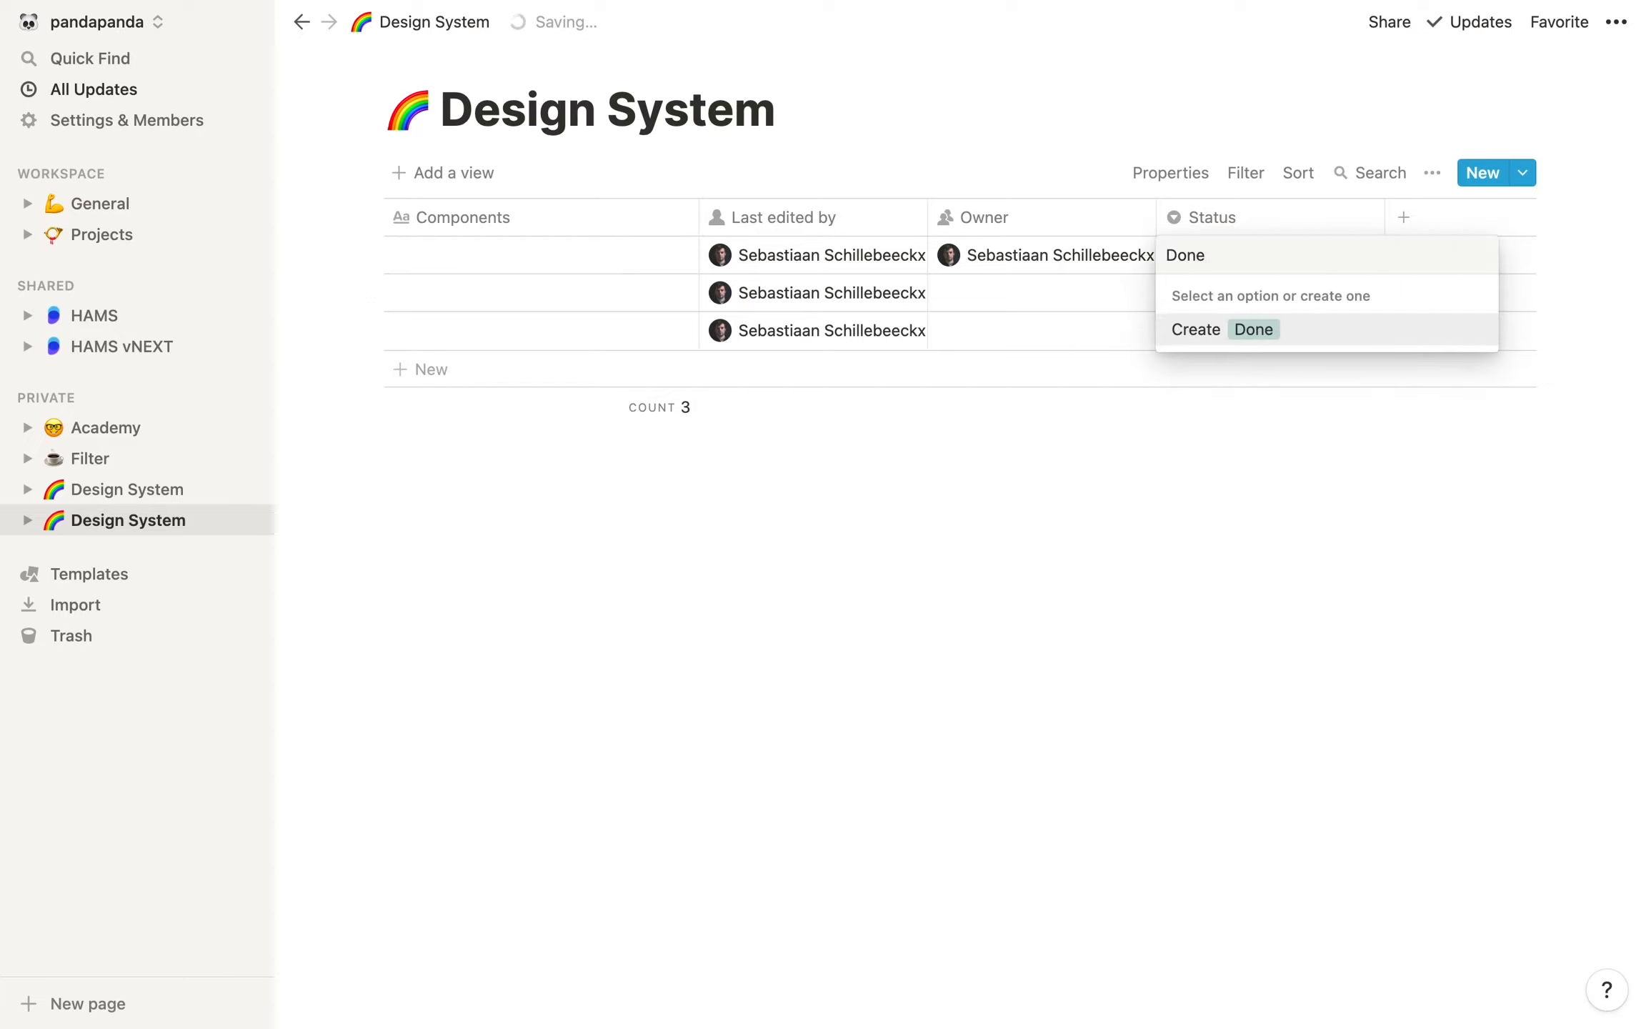
key(Return)
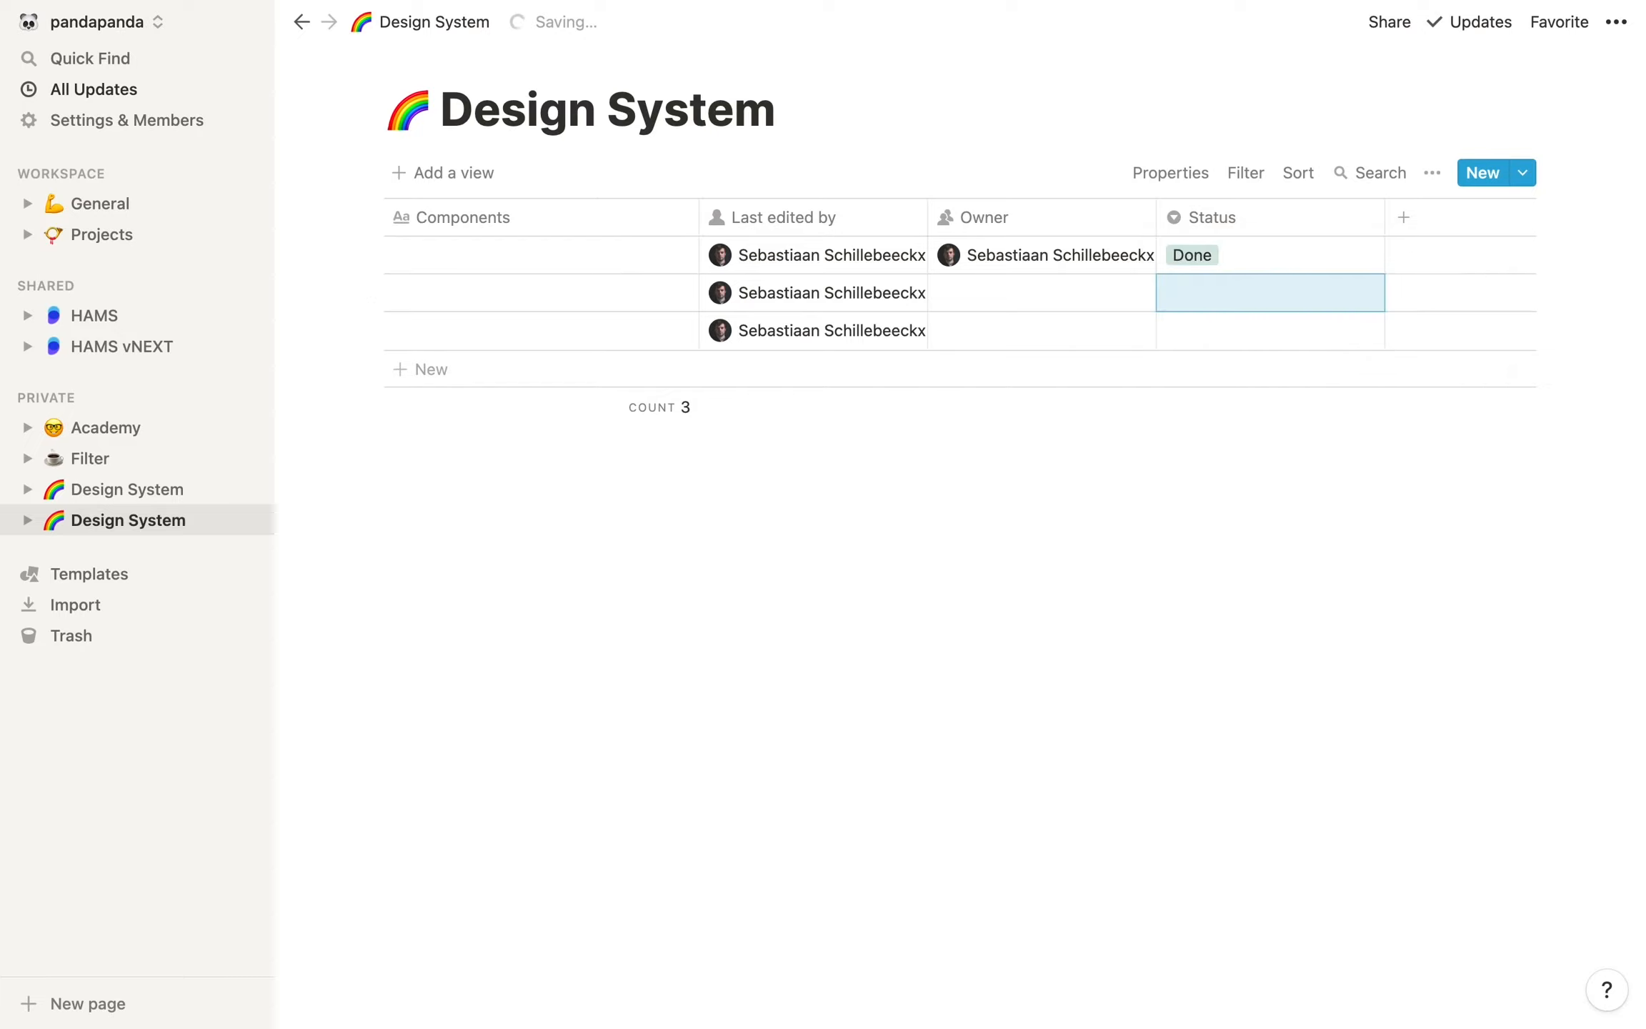
click(1207, 298)
text(In Progress)
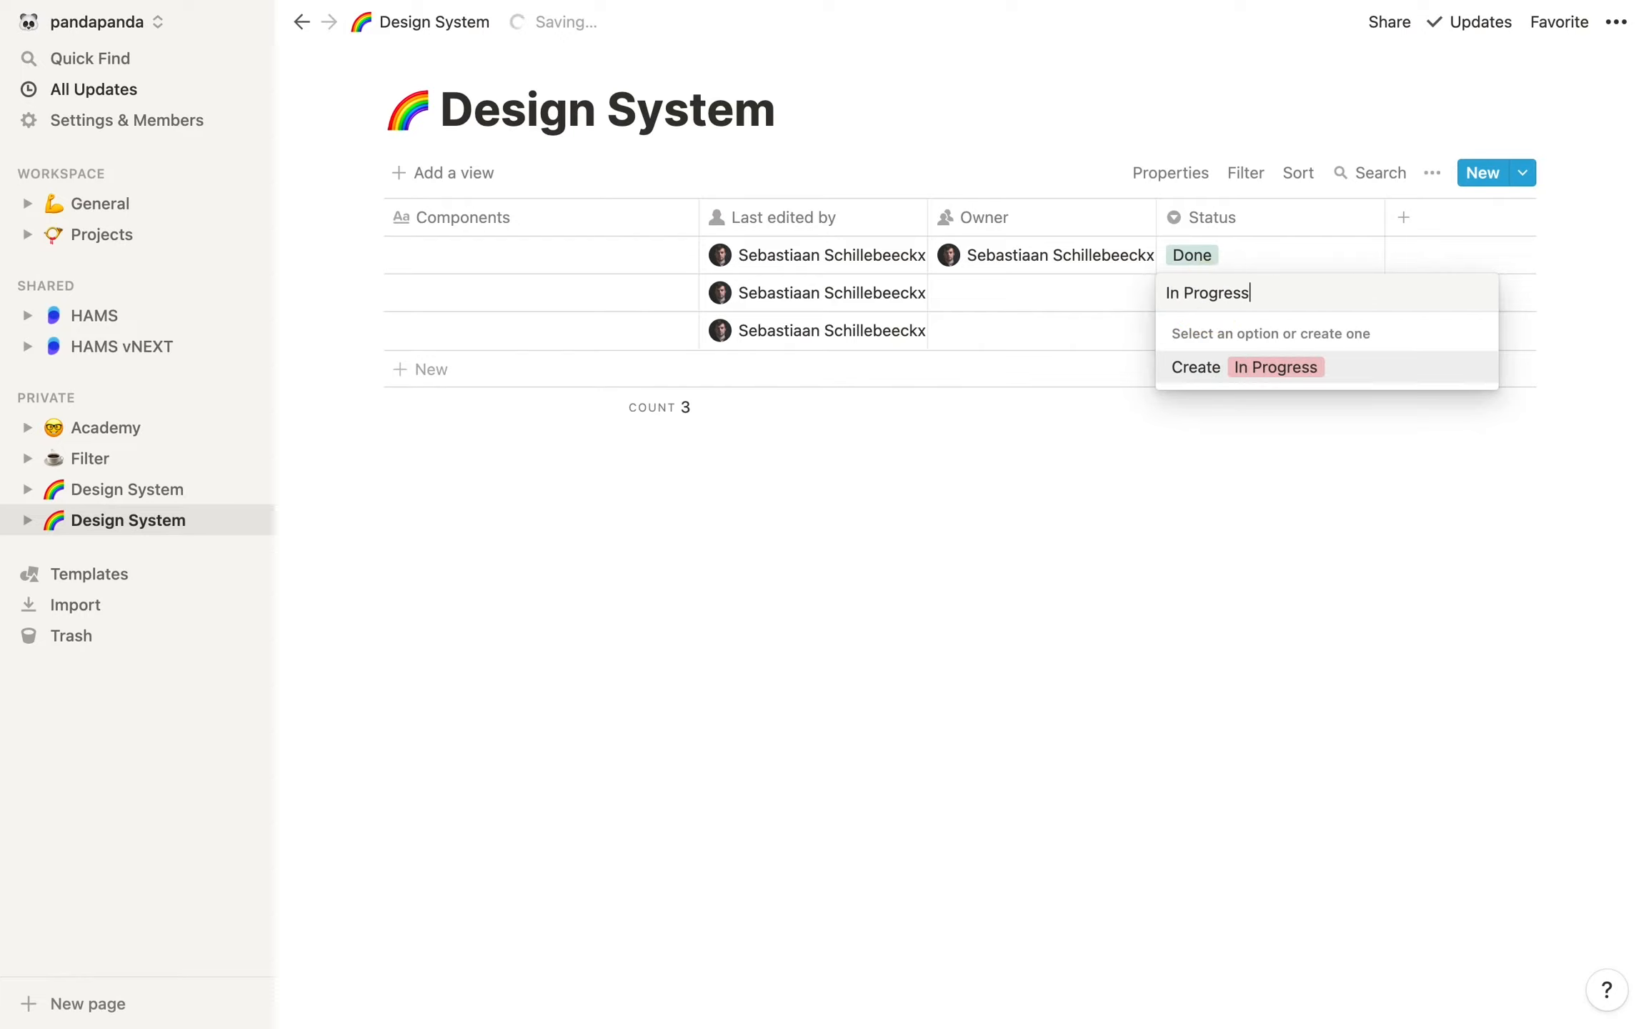
key(Return)
Set the colour of the In Progress status option to Yellow
click(1343, 289)
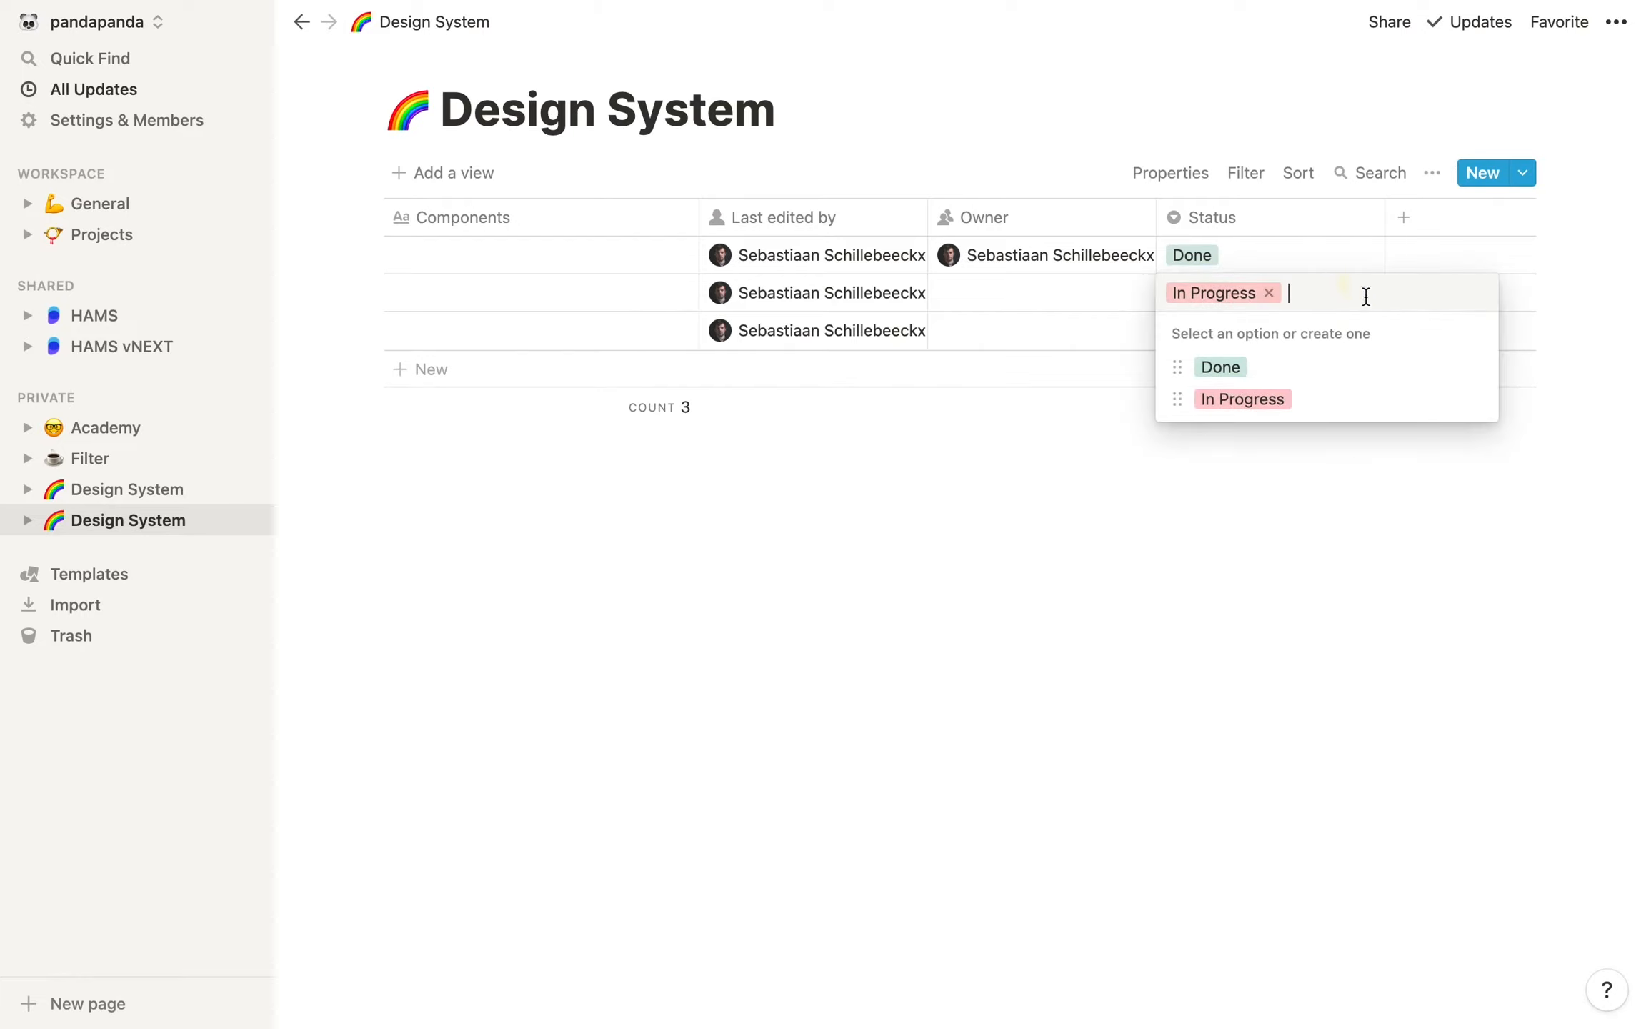
click(1475, 399)
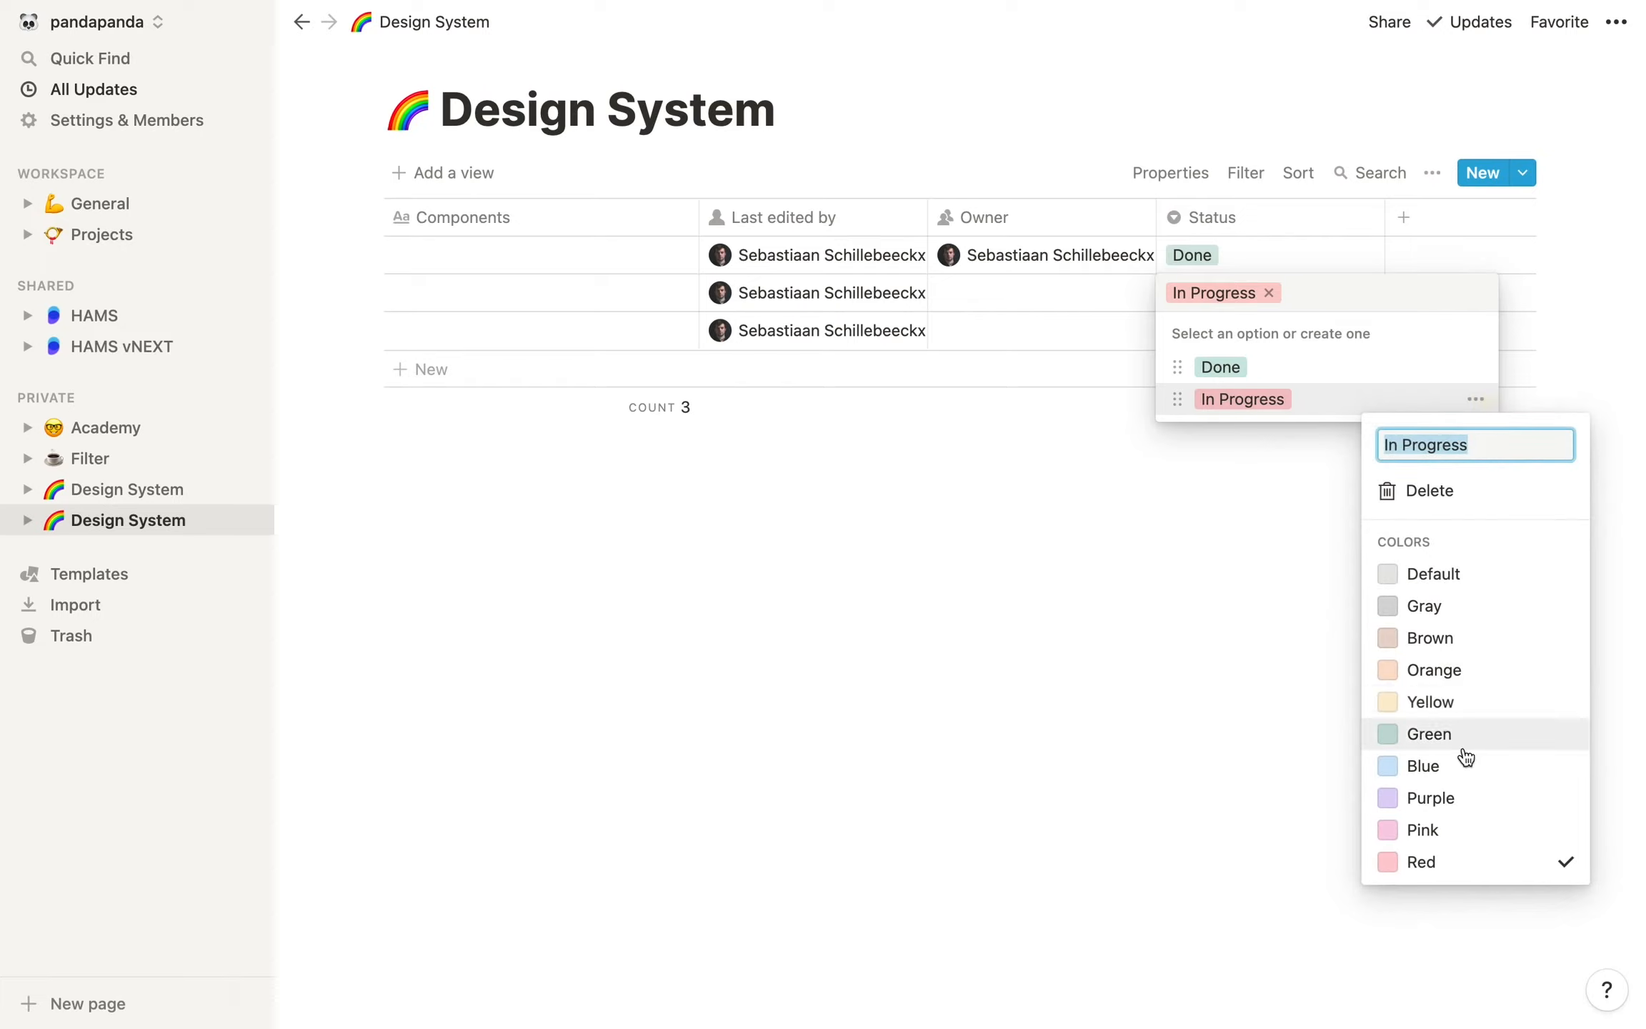
click(1449, 711)
click(1283, 538)
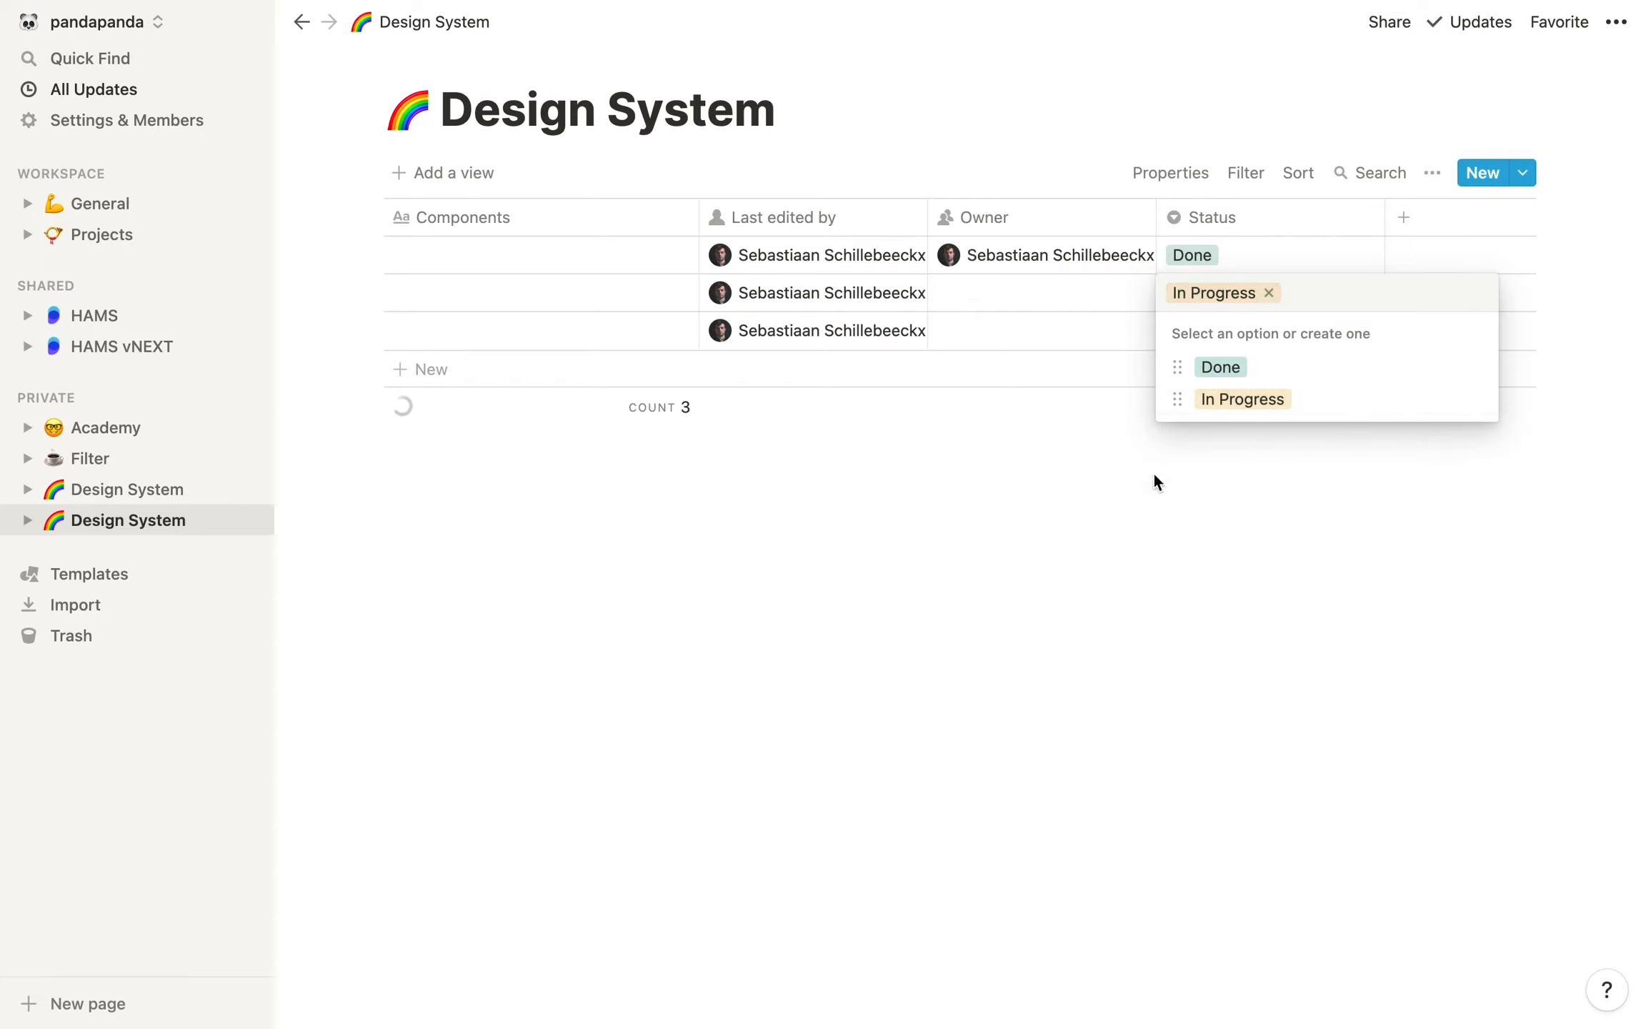
click(1150, 479)
Create the Status option Needs Update for the third row
click(1236, 335)
text(Nee)
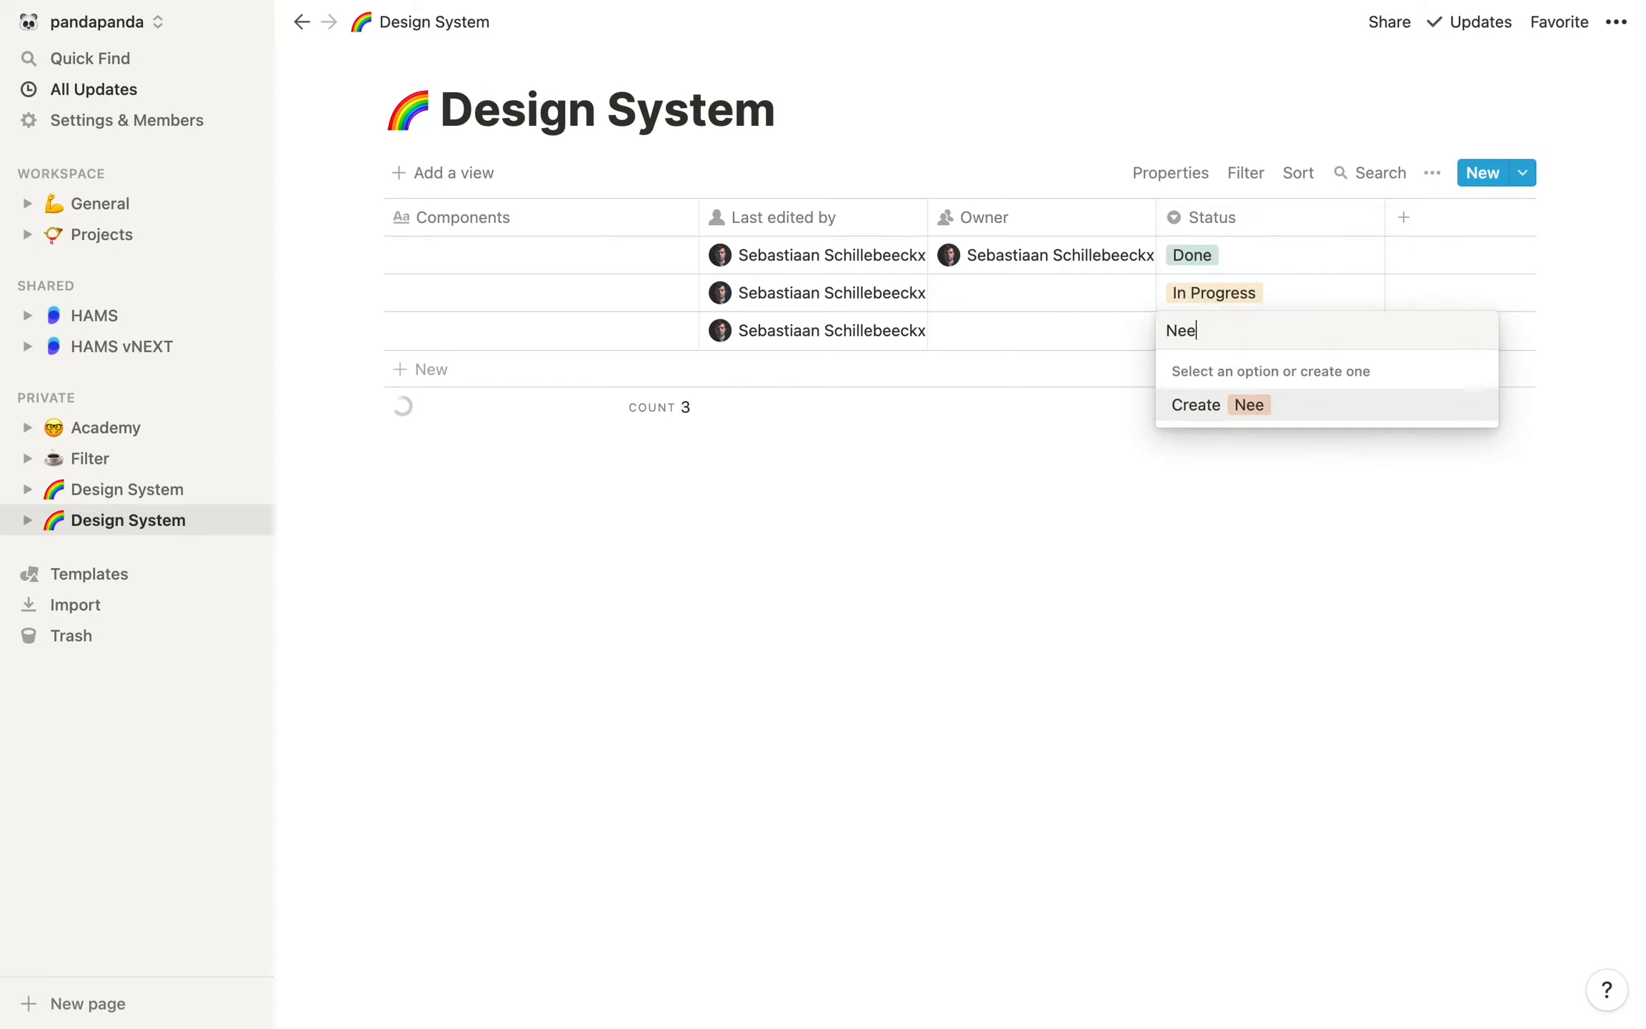
text(ds updat)
key(BackSpace)
key(BackSpace)
key(BackSpace)
key(BackSpace)
text(Updatre)
key(BackSpace)
key(BackSpace)
text(e)
key(Return)
Set the colour of the Needs Update status option to Red
click(1251, 330)
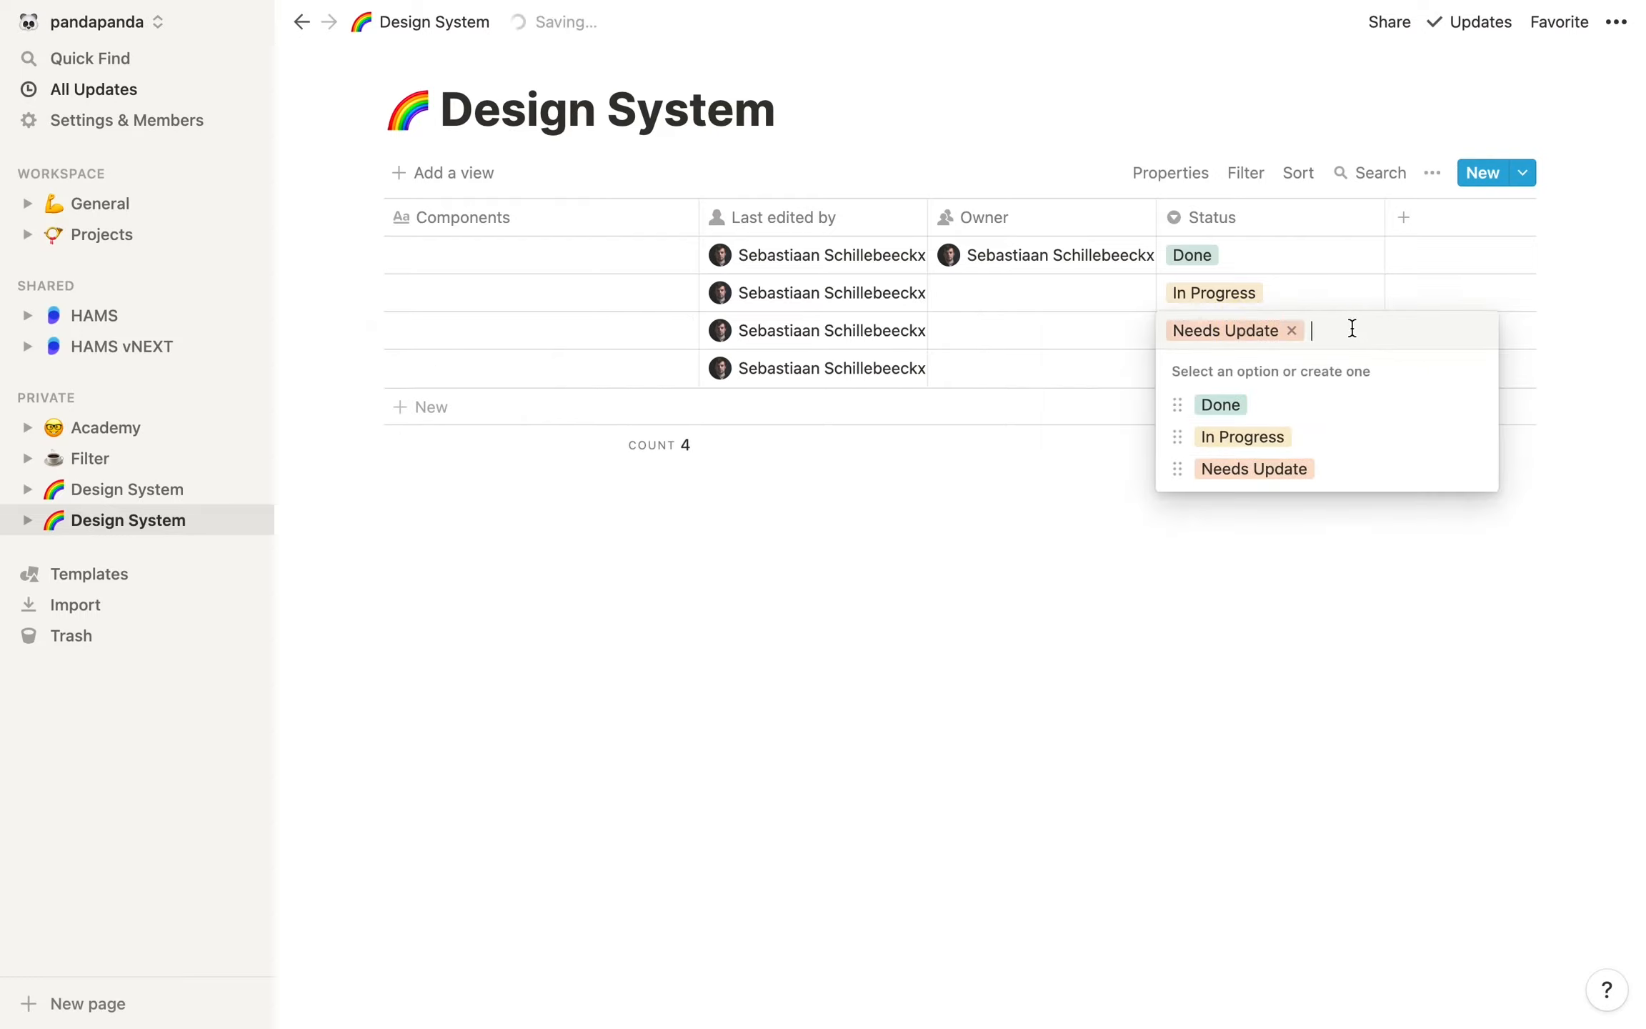
click(1474, 469)
click(1450, 940)
click(1114, 672)
click(1104, 650)
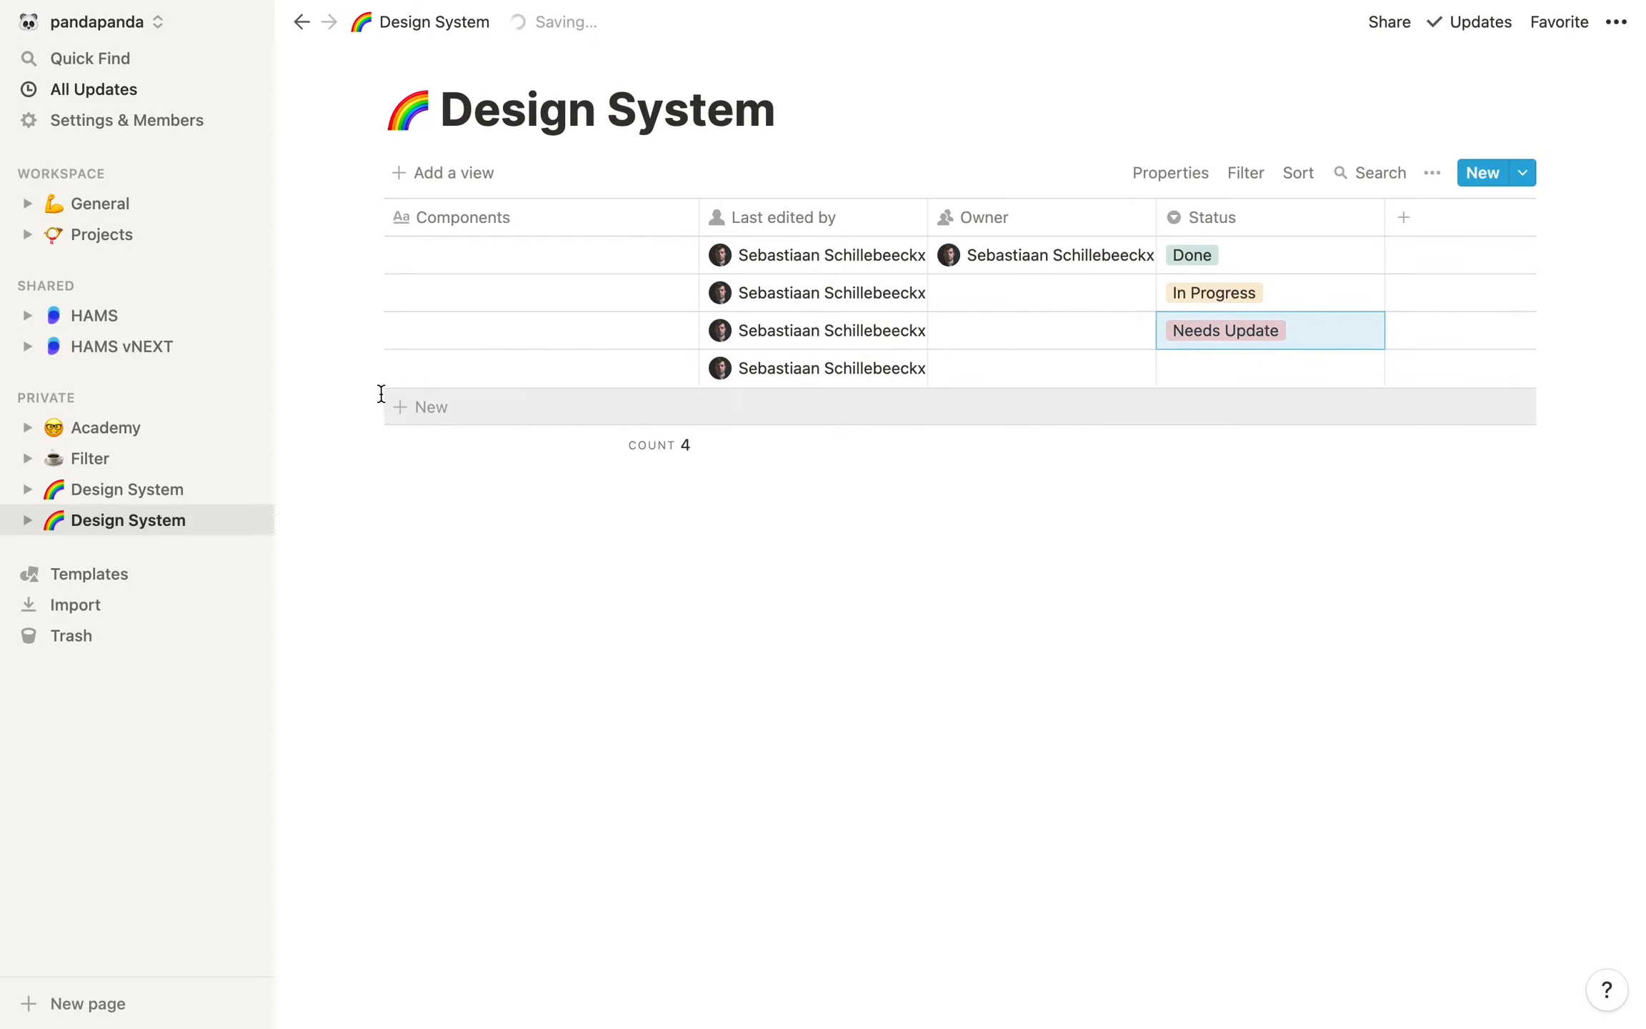
Delete the surplus fourth row that has no status from the table
click(371, 367)
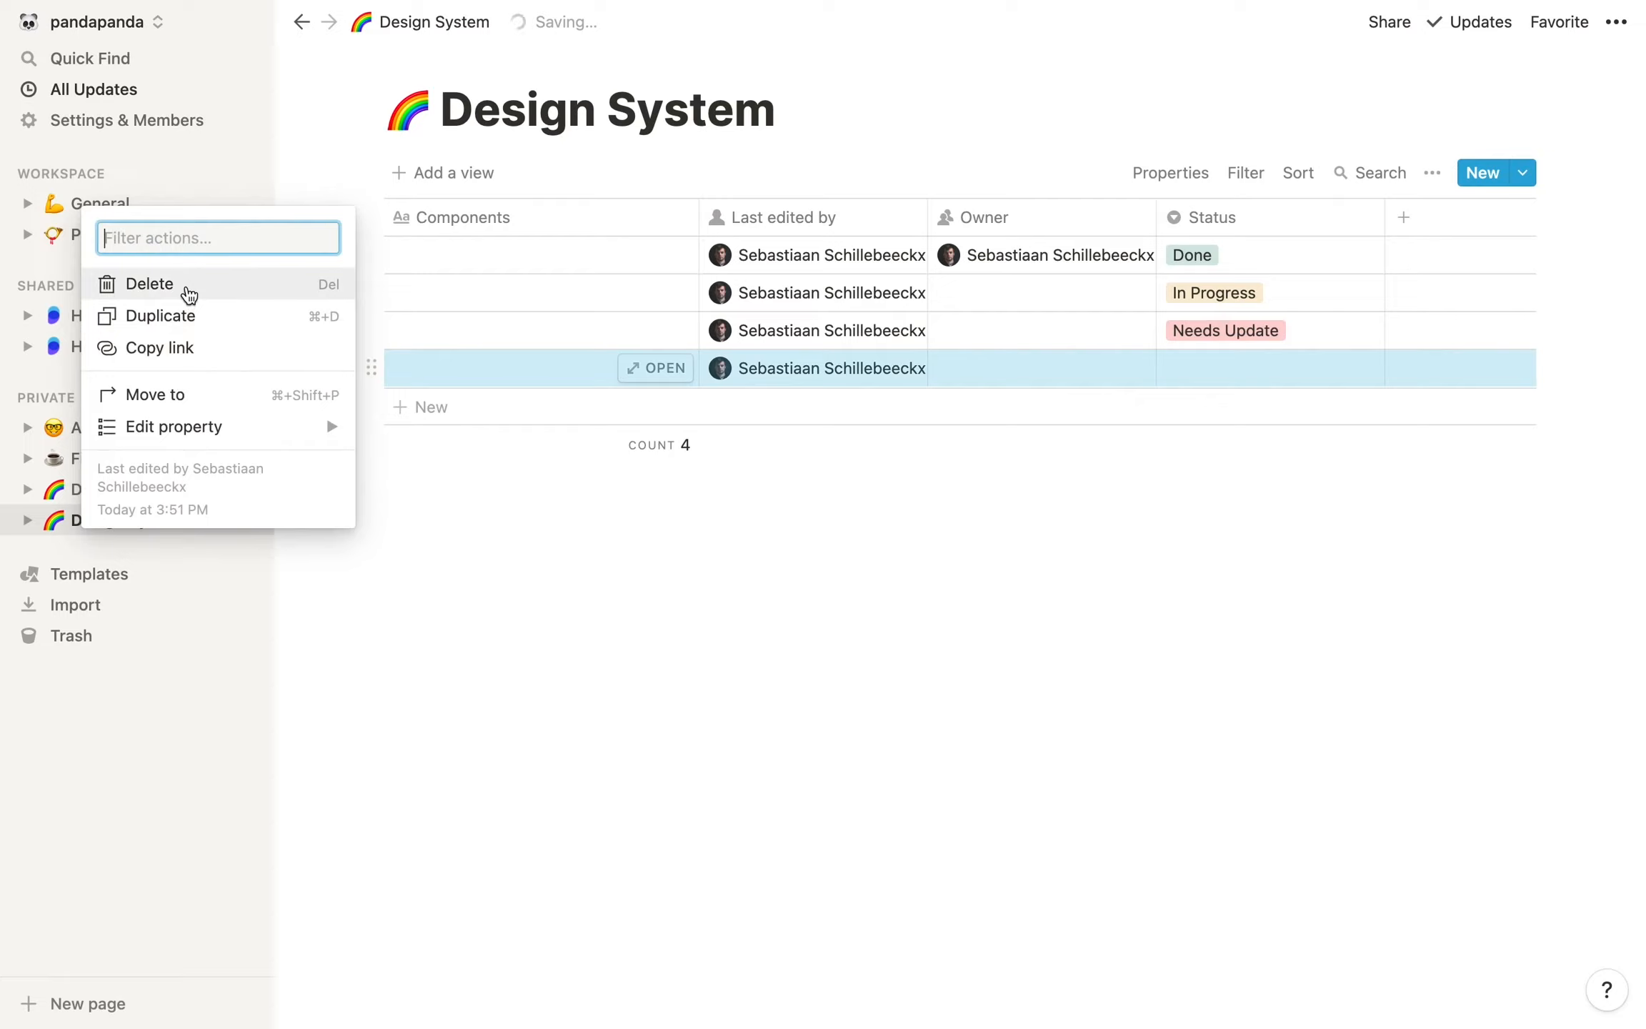
click(182, 285)
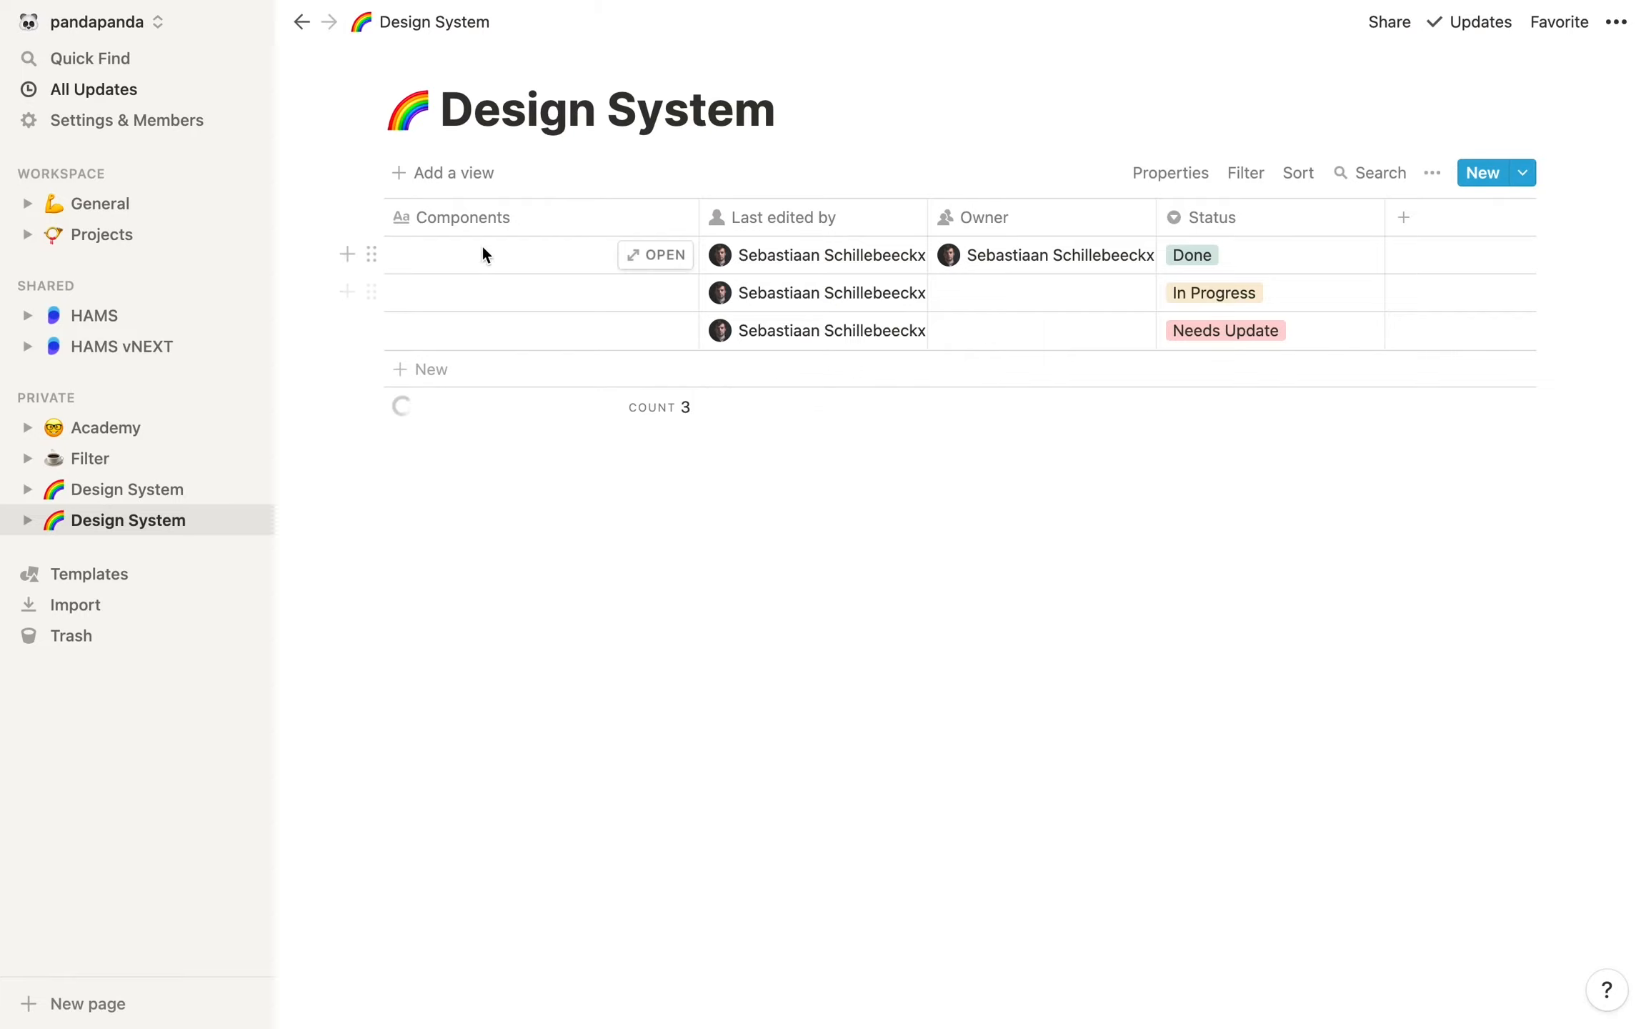
Name the first two rows in the Components column Colors and Checkboxes
click(461, 258)
text(Colors)
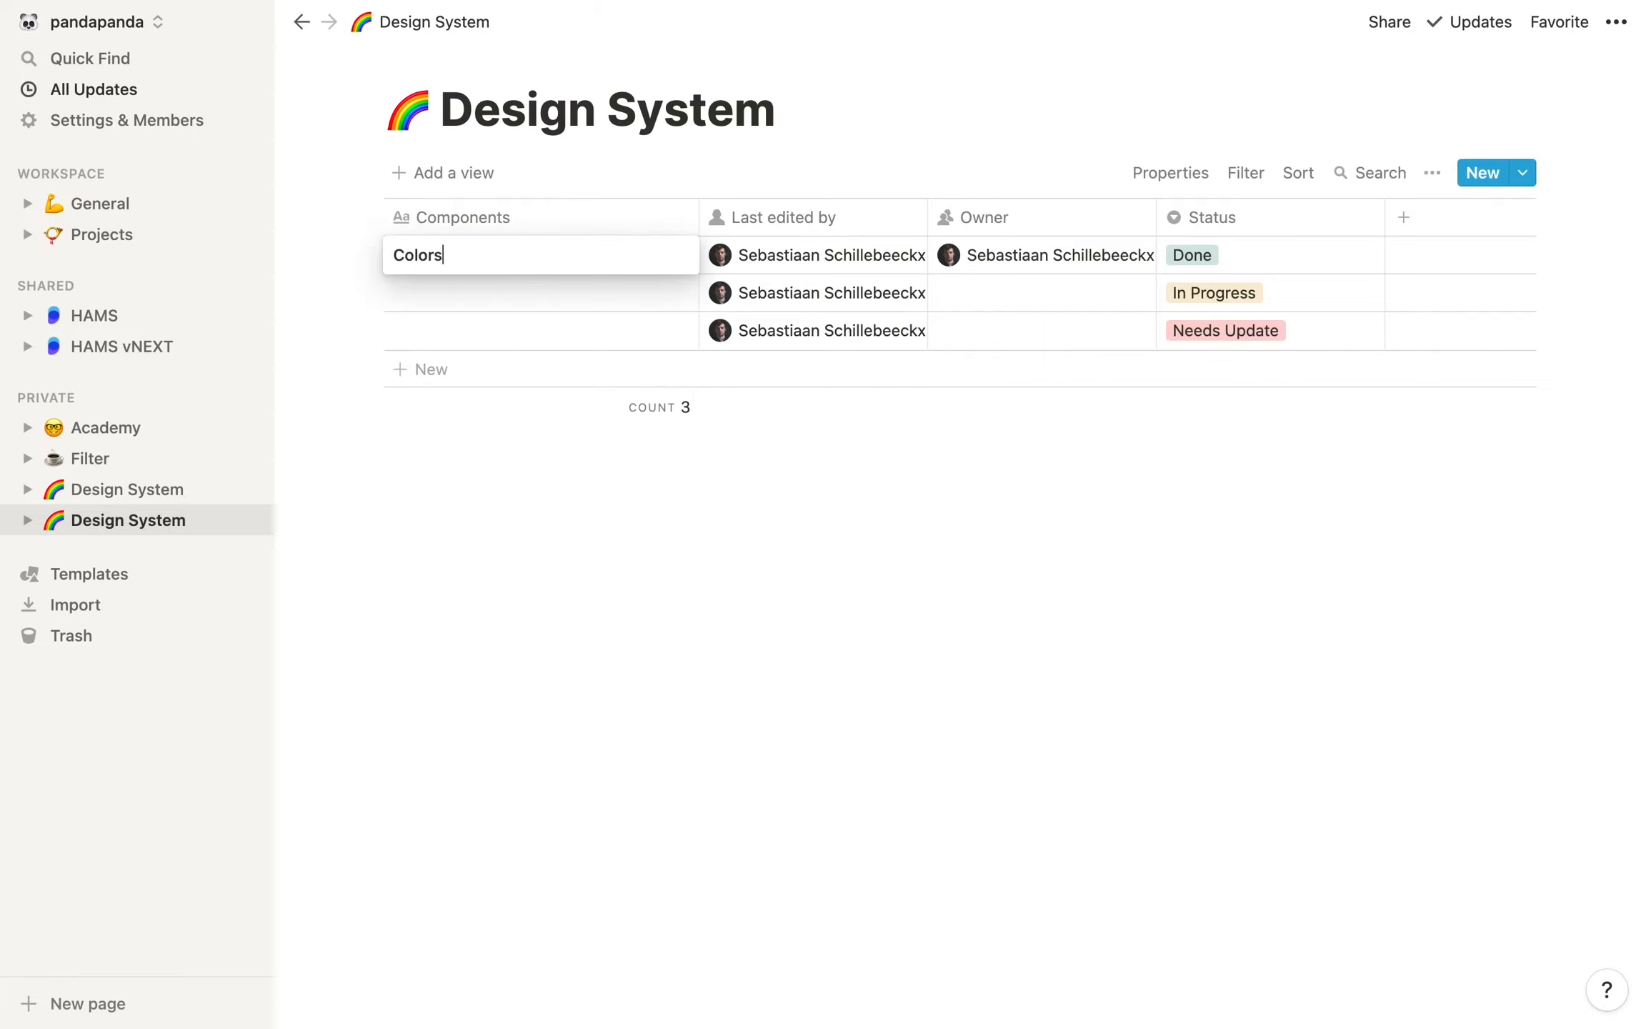
key(Return)
click(443, 293)
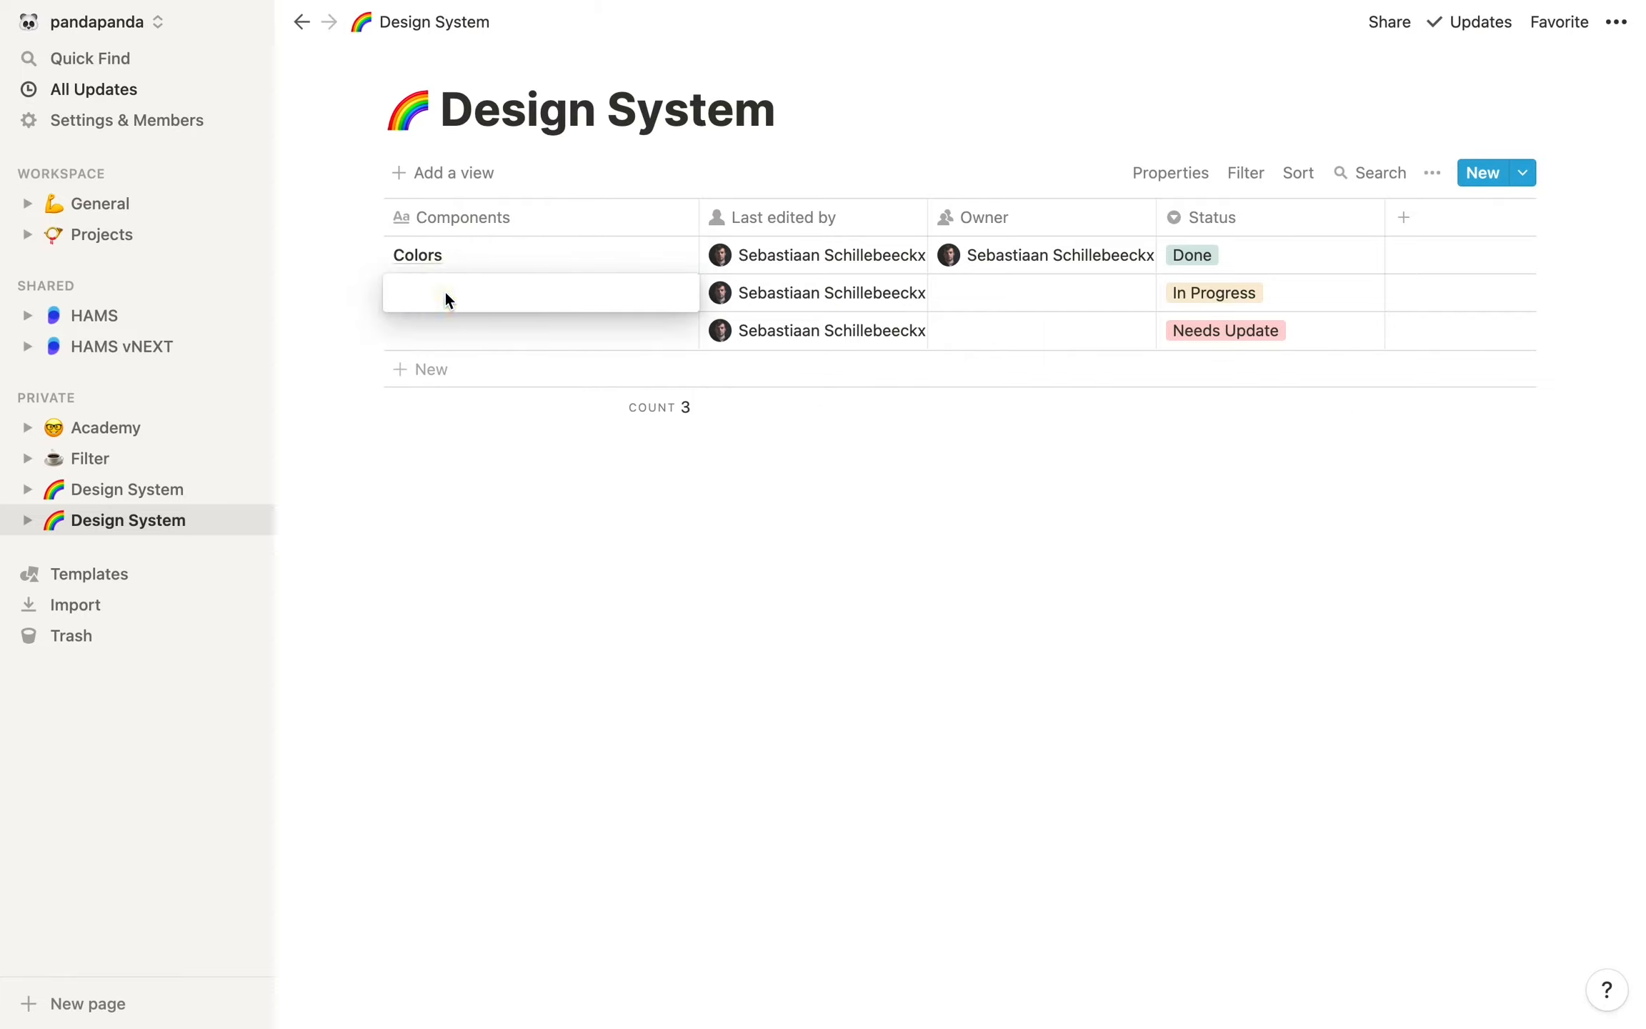
text(Checkboxes)
key(Return)
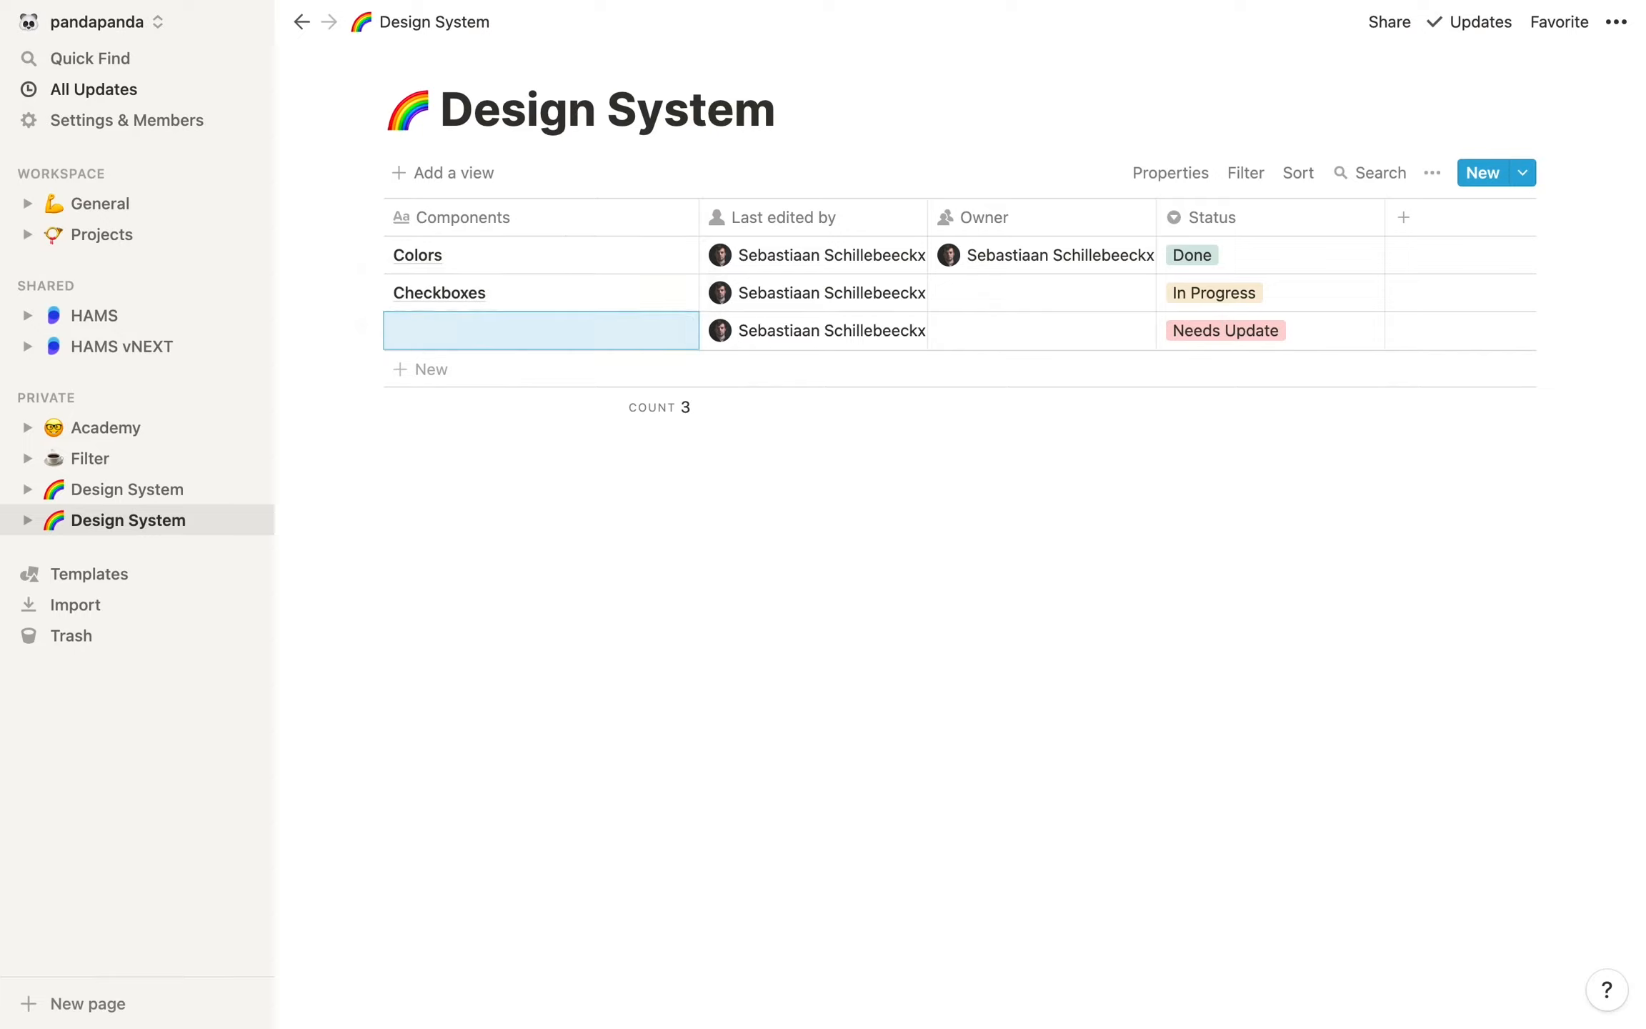
Name the third component Inputs and delete the surplus empty row below it
click(414, 336)
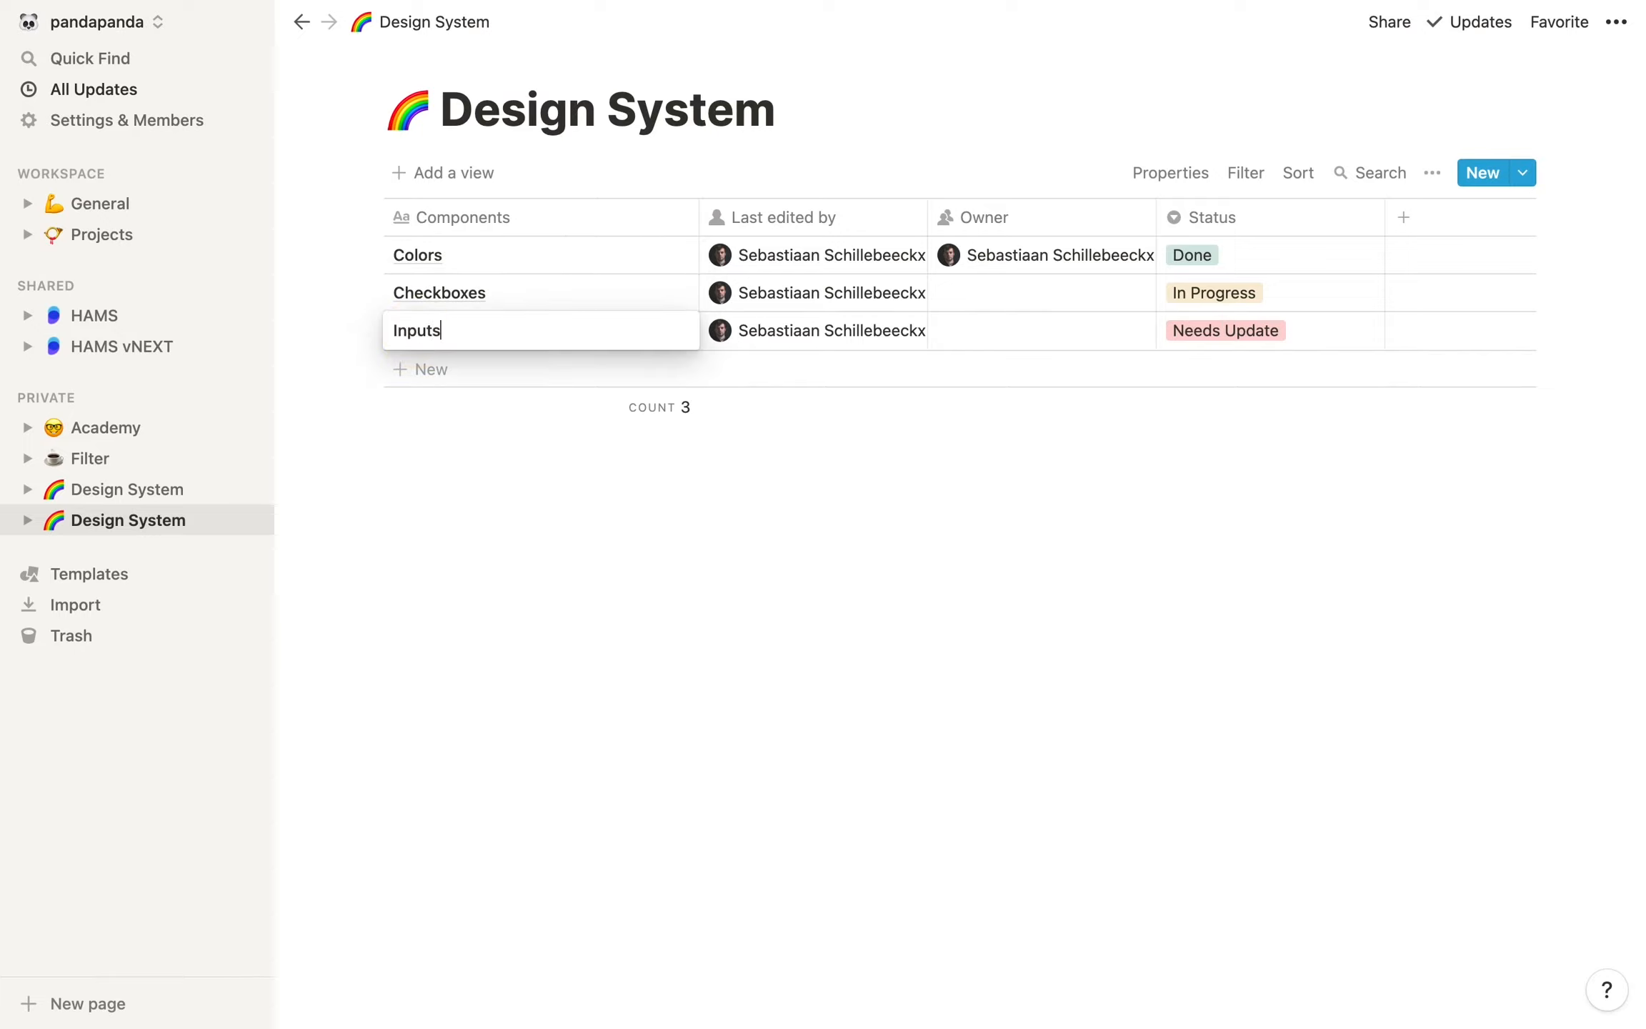
key(Return)
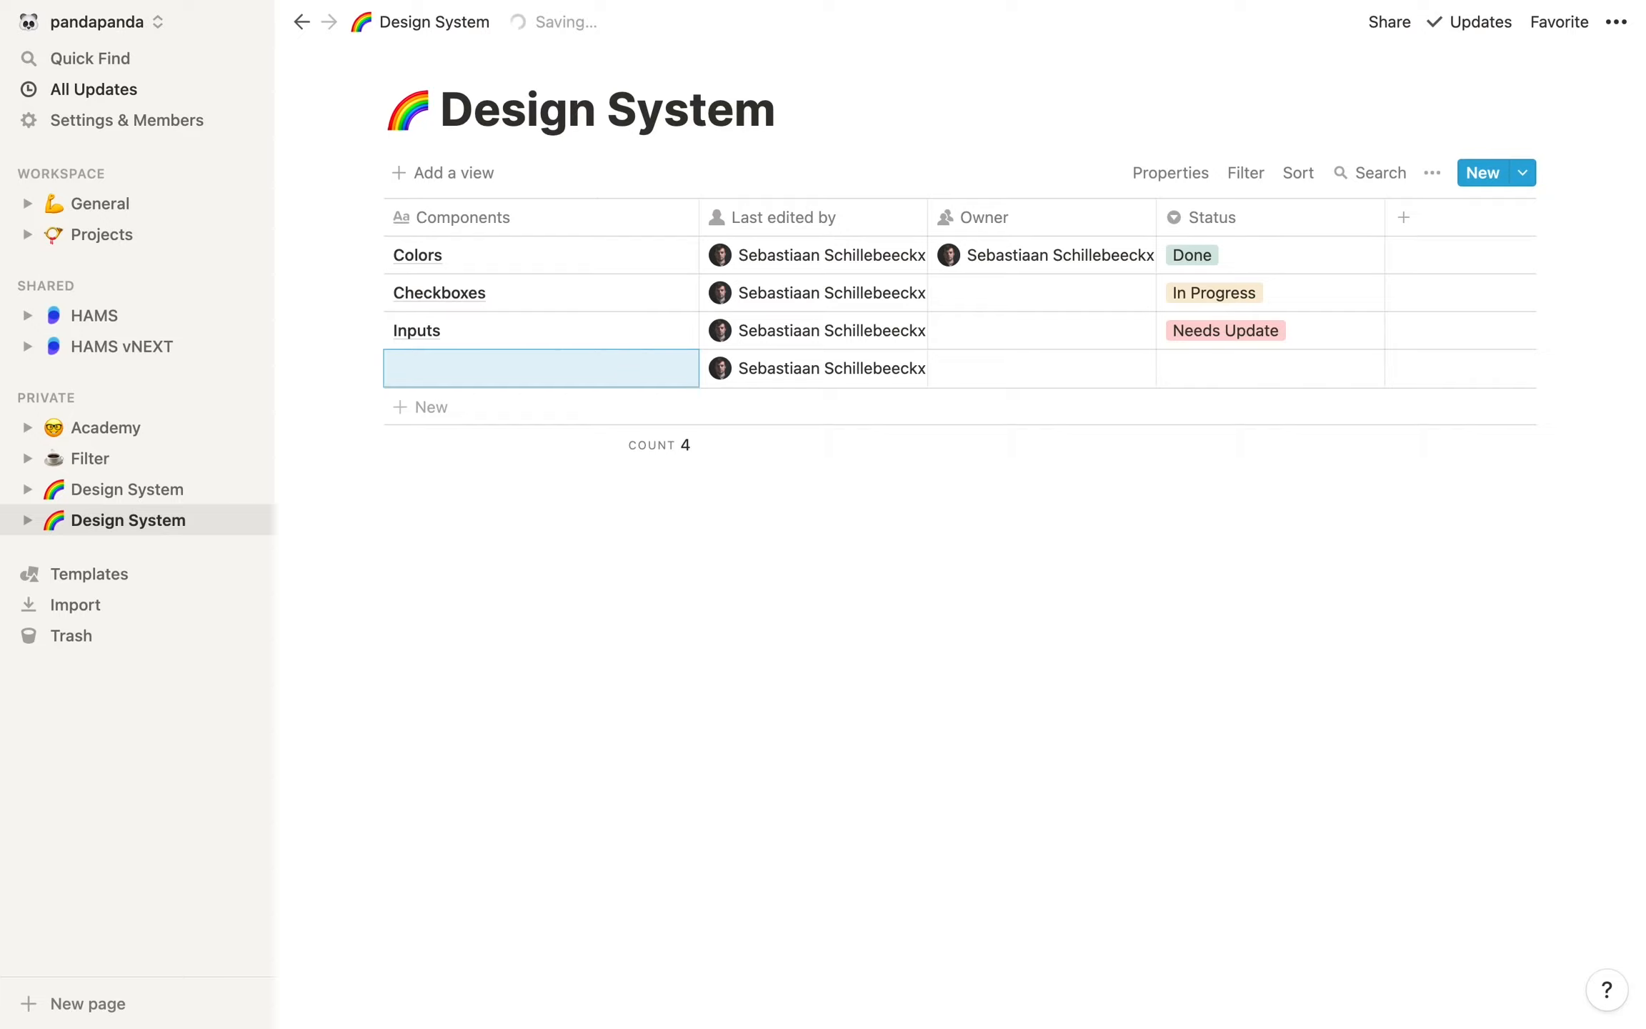
click(370, 367)
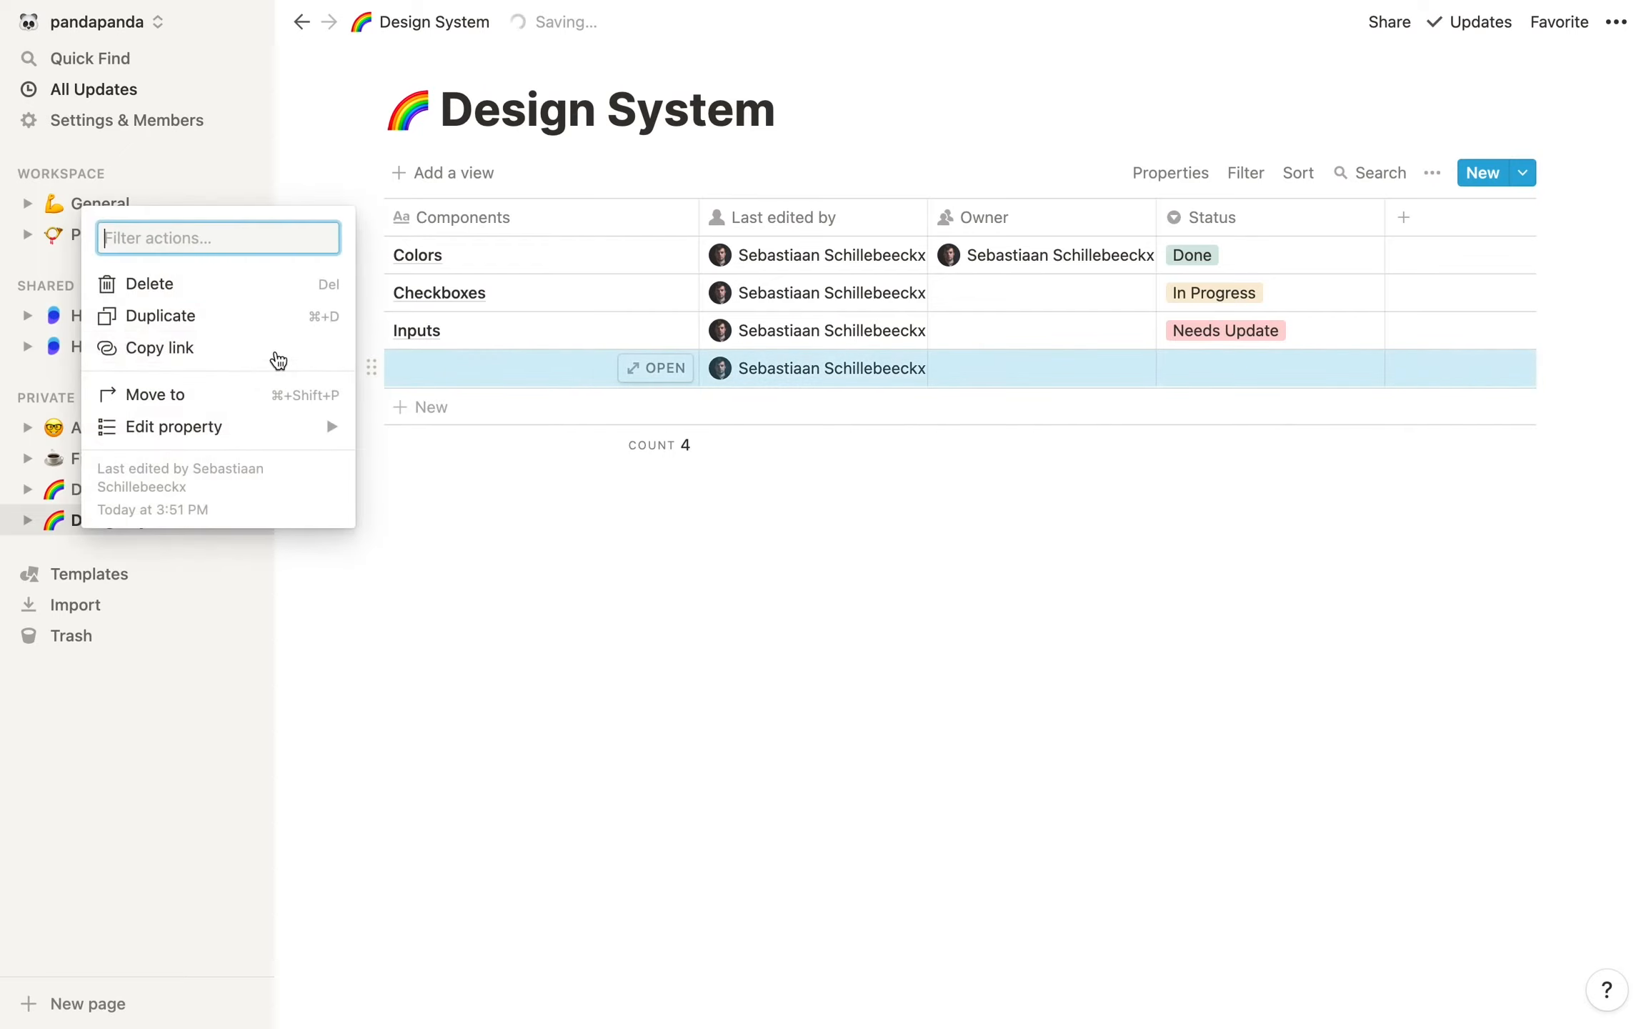
click(203, 296)
Assign the same person who owns Colors as Owner of the Checkboxes and Inputs rows
click(957, 290)
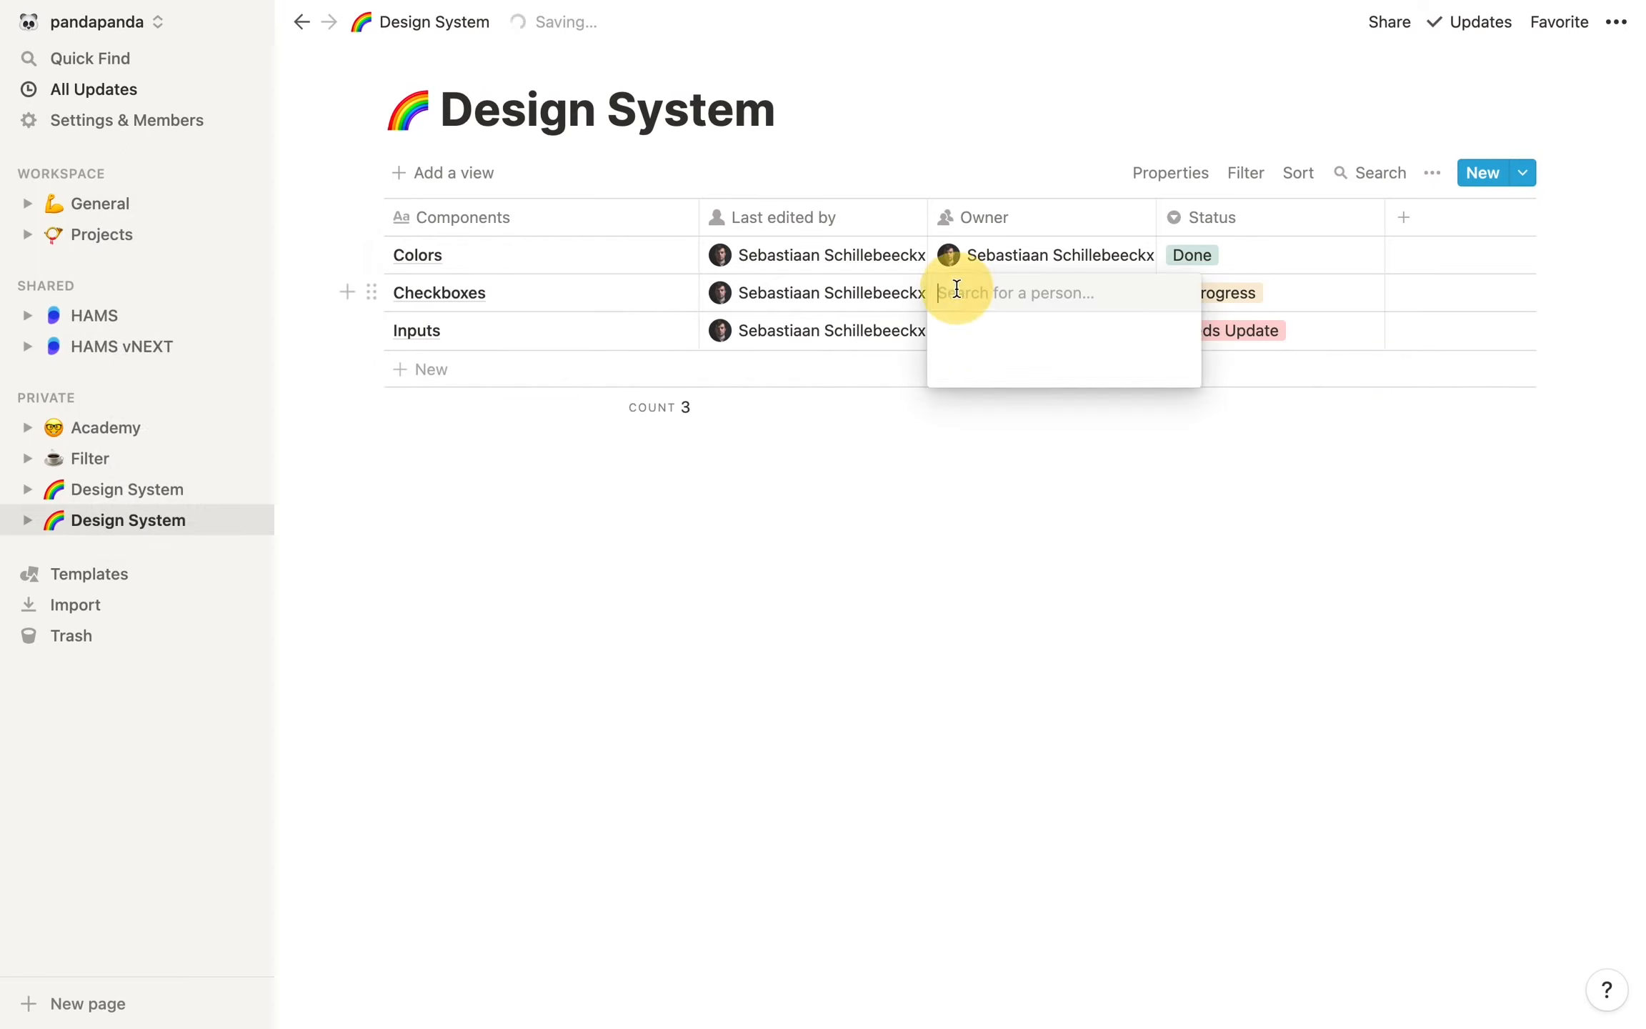
click(1085, 367)
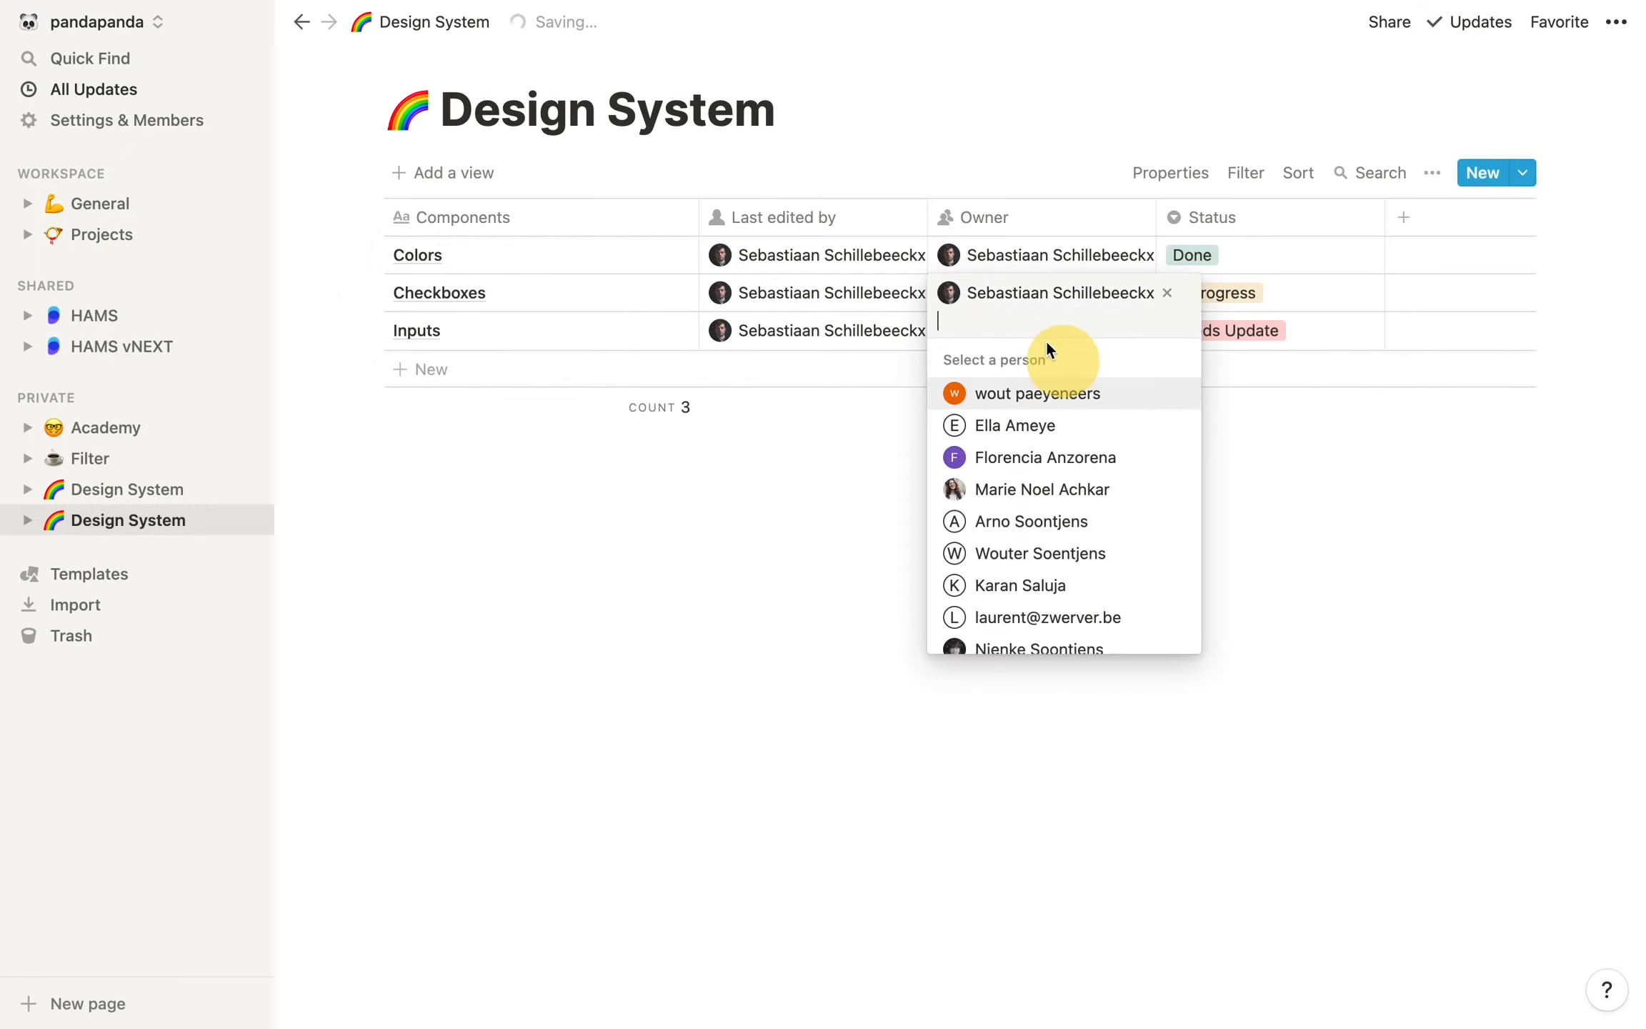
click(798, 497)
click(988, 330)
click(1008, 397)
click(747, 455)
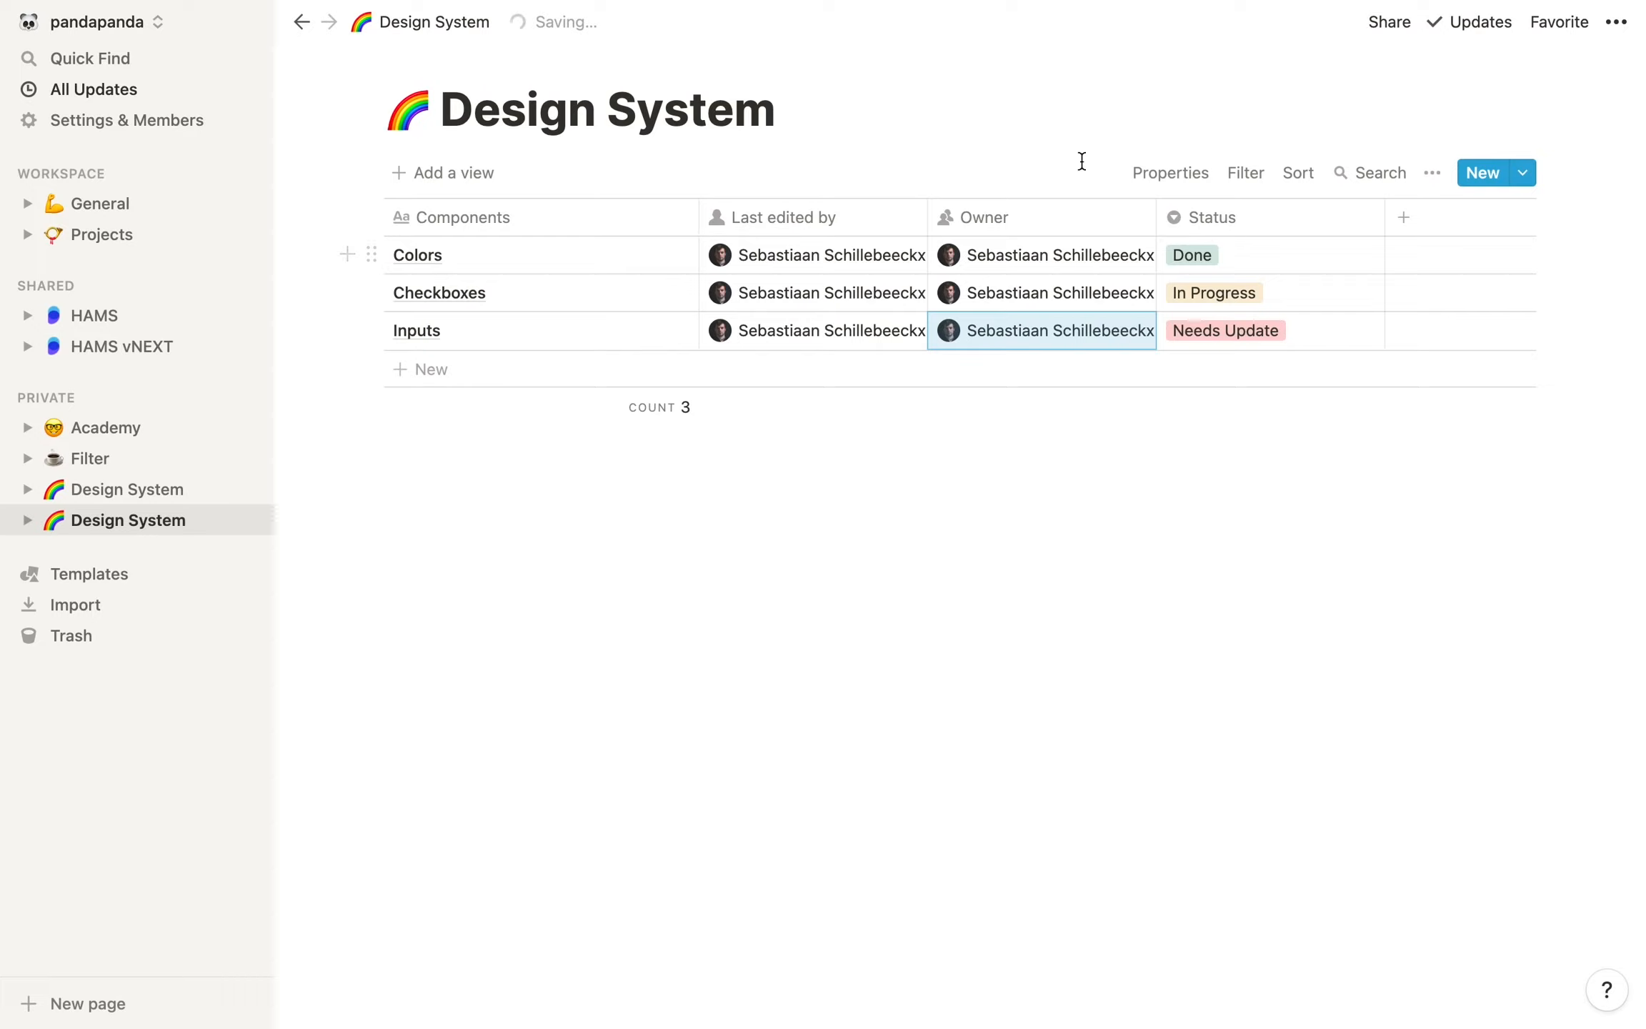
Hide the Status property in the table's Default view
click(1172, 183)
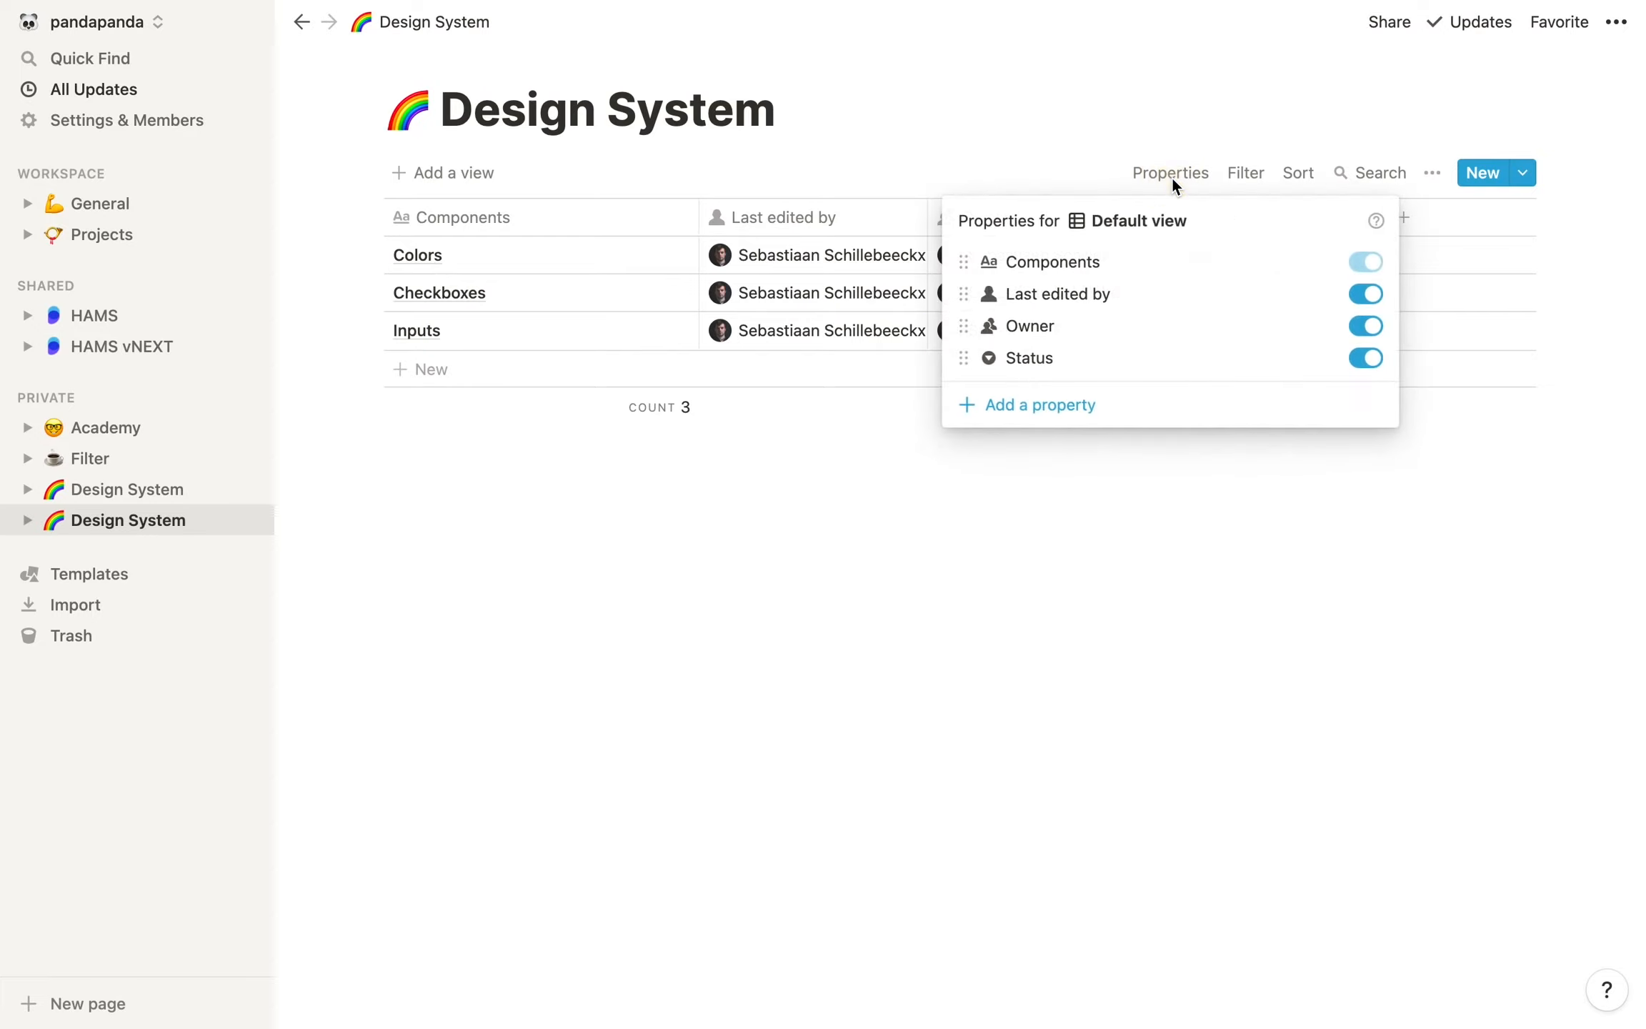
click(1366, 358)
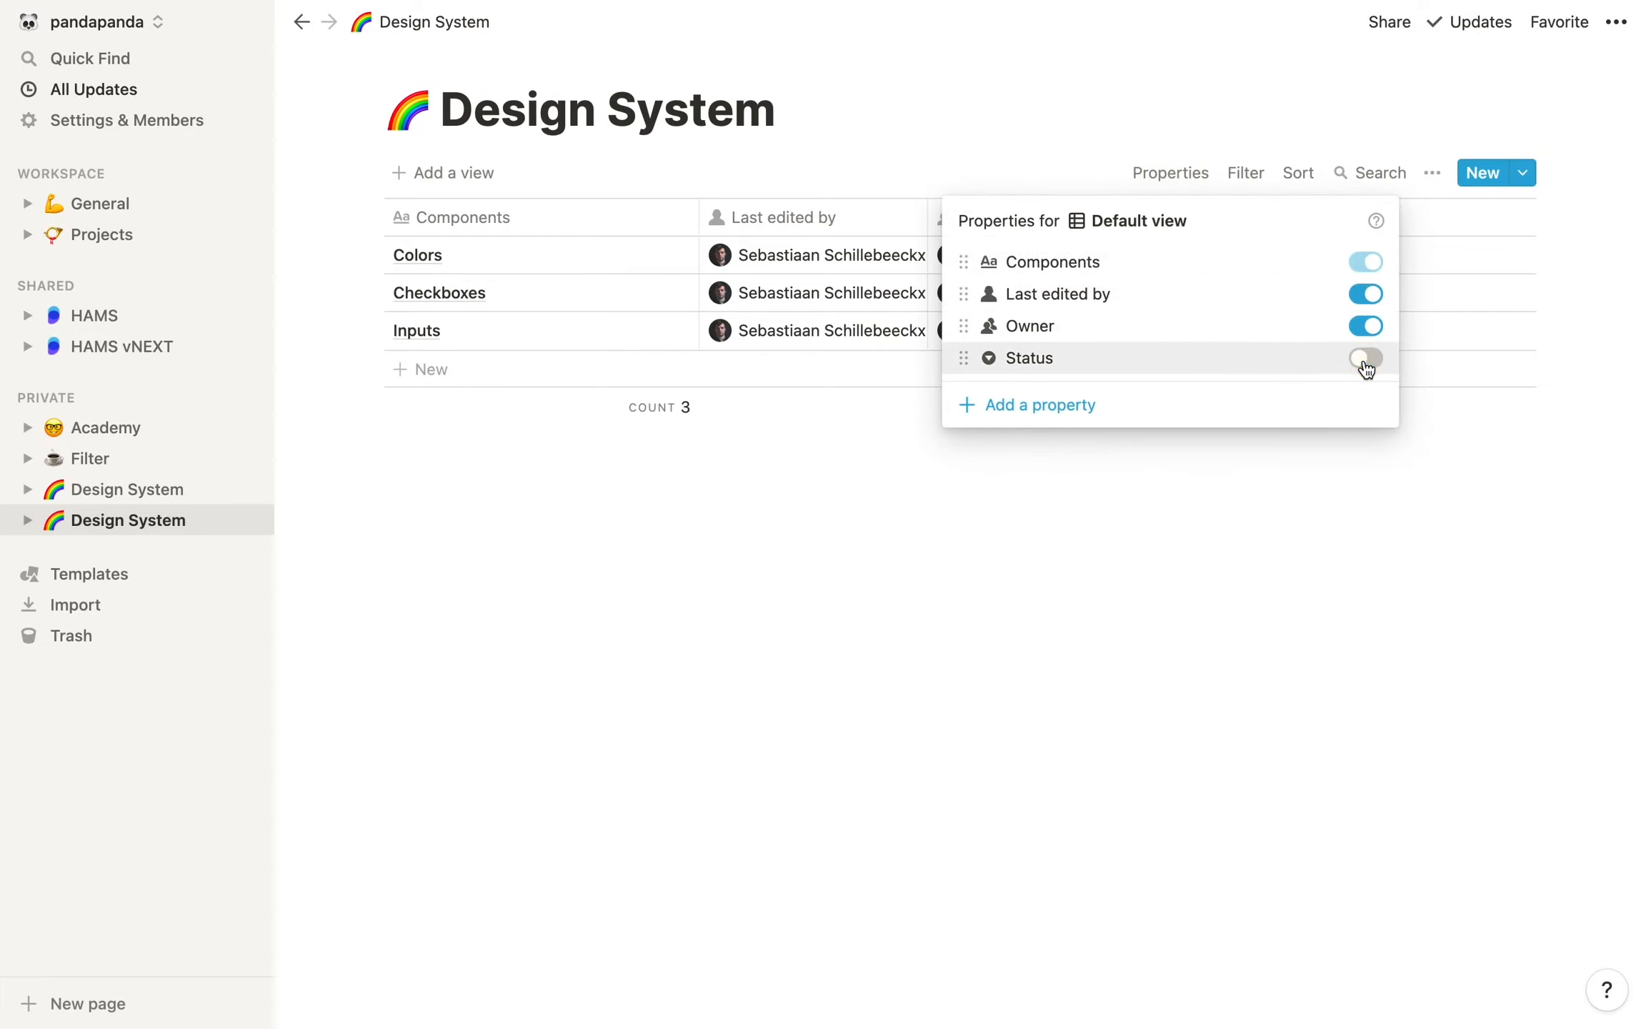
click(1315, 531)
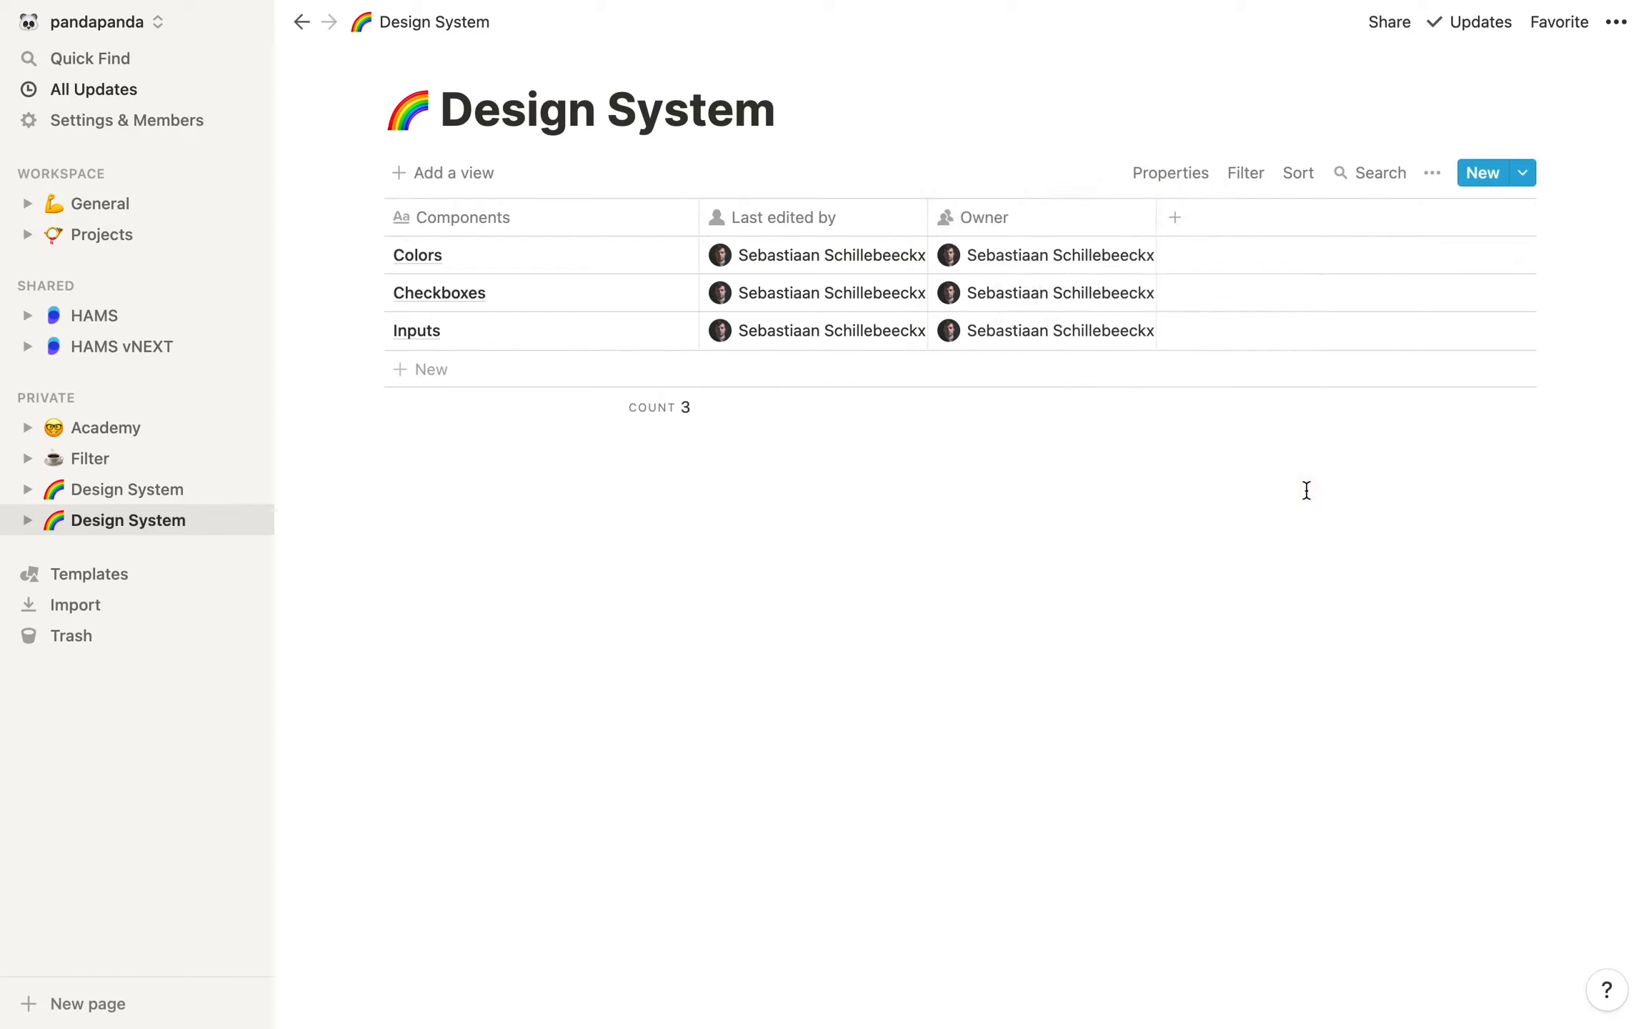
Show the Status property again and toggle the visibility of Owner and Last edited by in the Default view
click(1174, 172)
click(1365, 360)
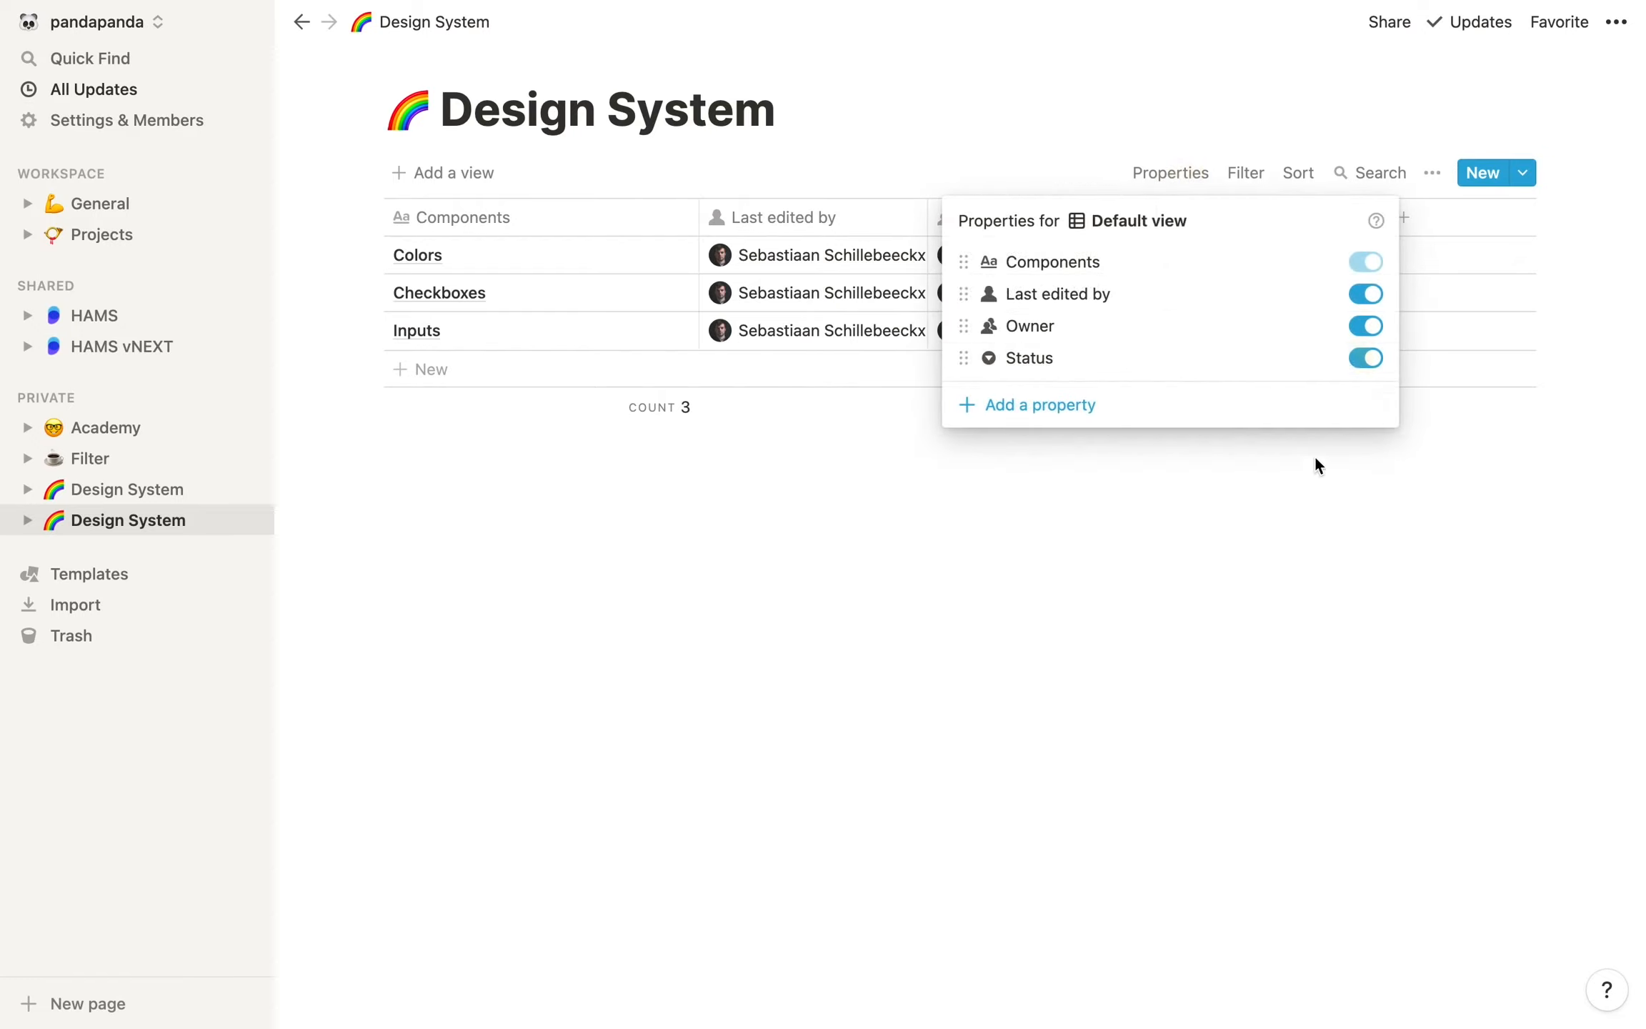
click(1365, 326)
click(1364, 291)
click(1364, 292)
Add a filter group to the Default view that shows only rows where Status is Done
click(1262, 172)
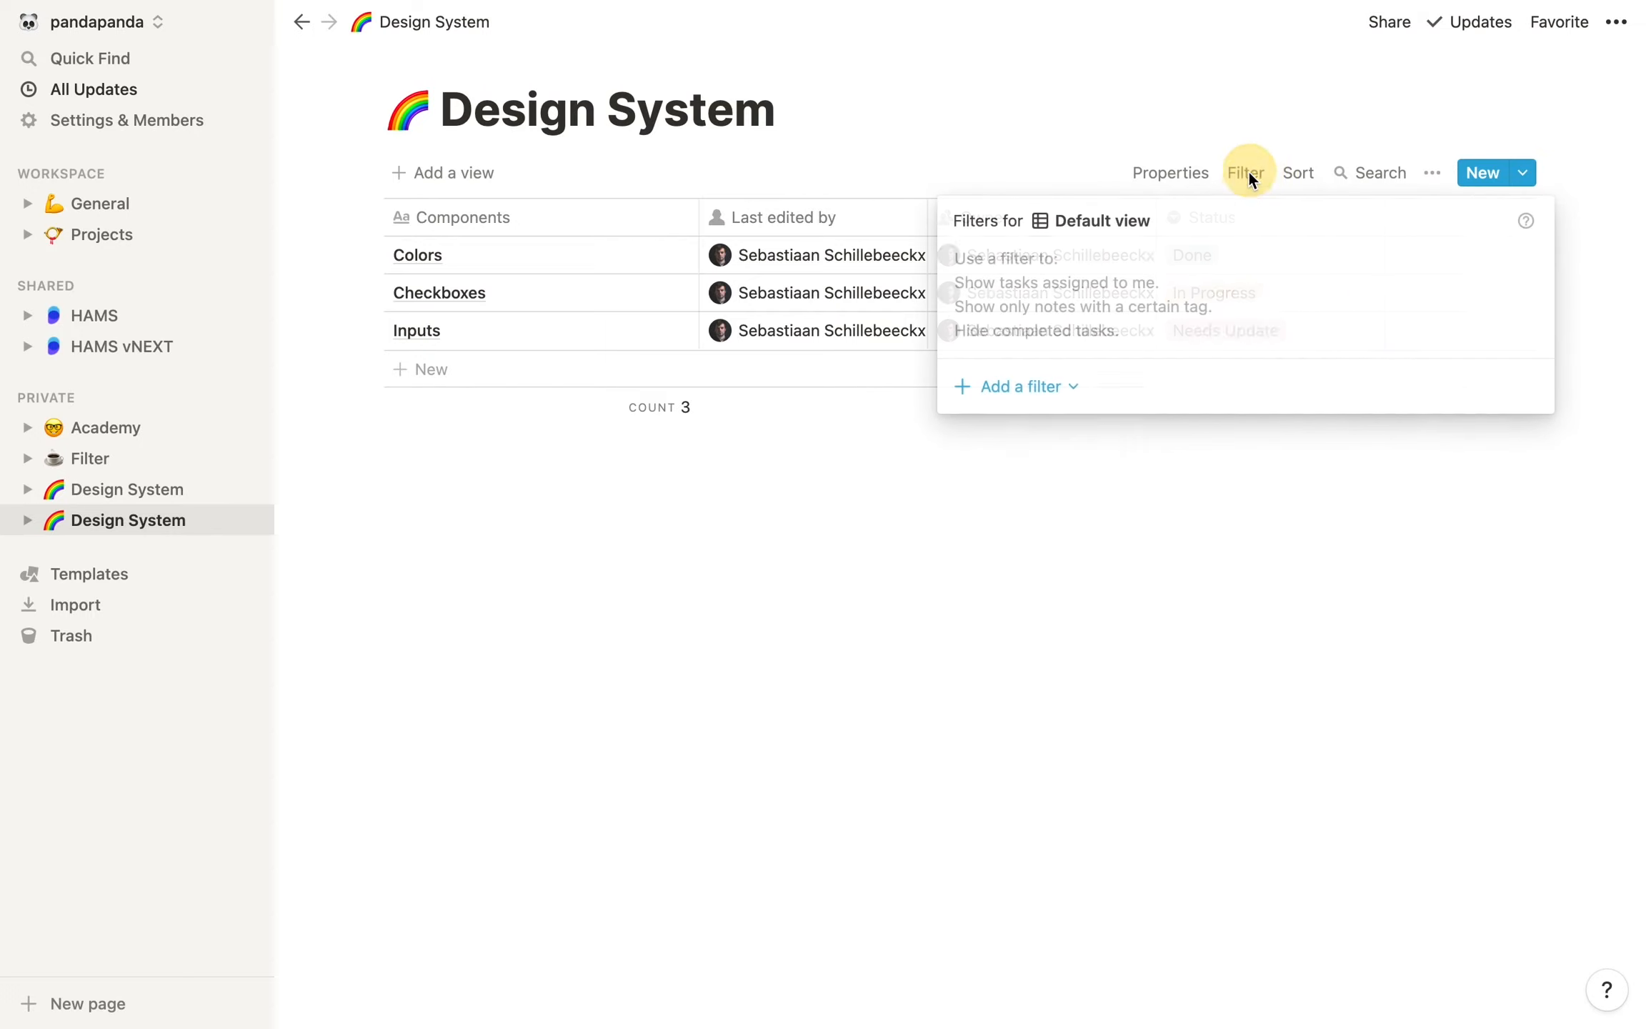
click(1060, 385)
click(1055, 461)
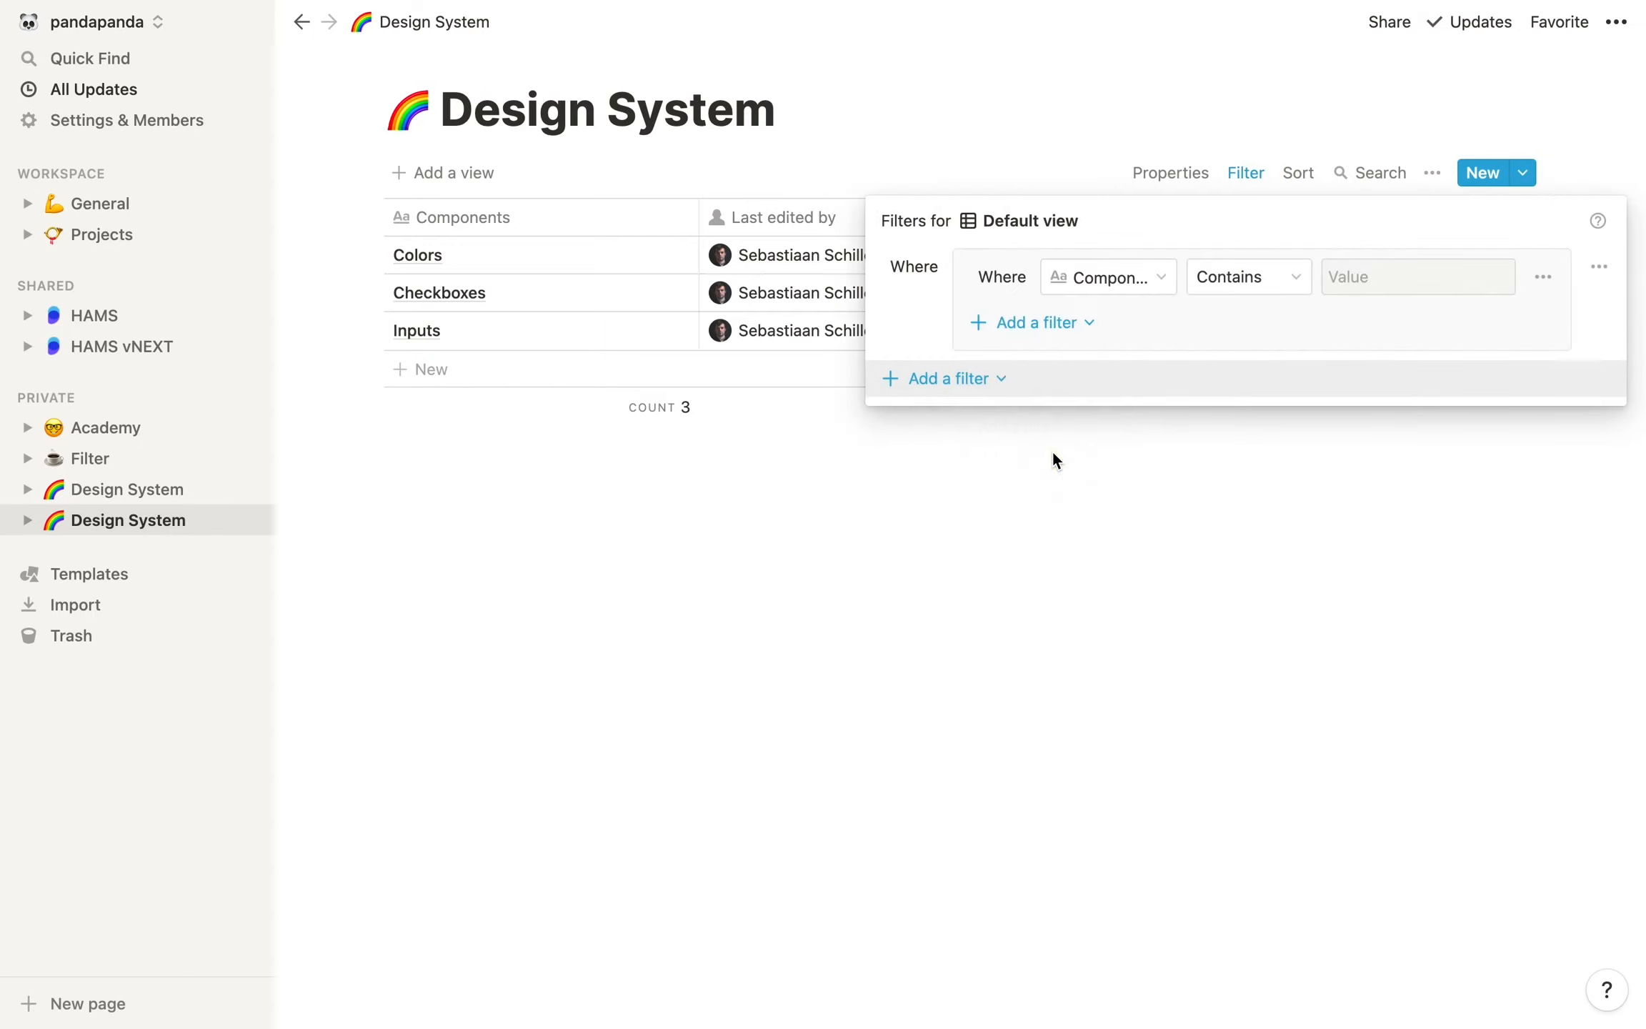
click(1102, 278)
click(1093, 465)
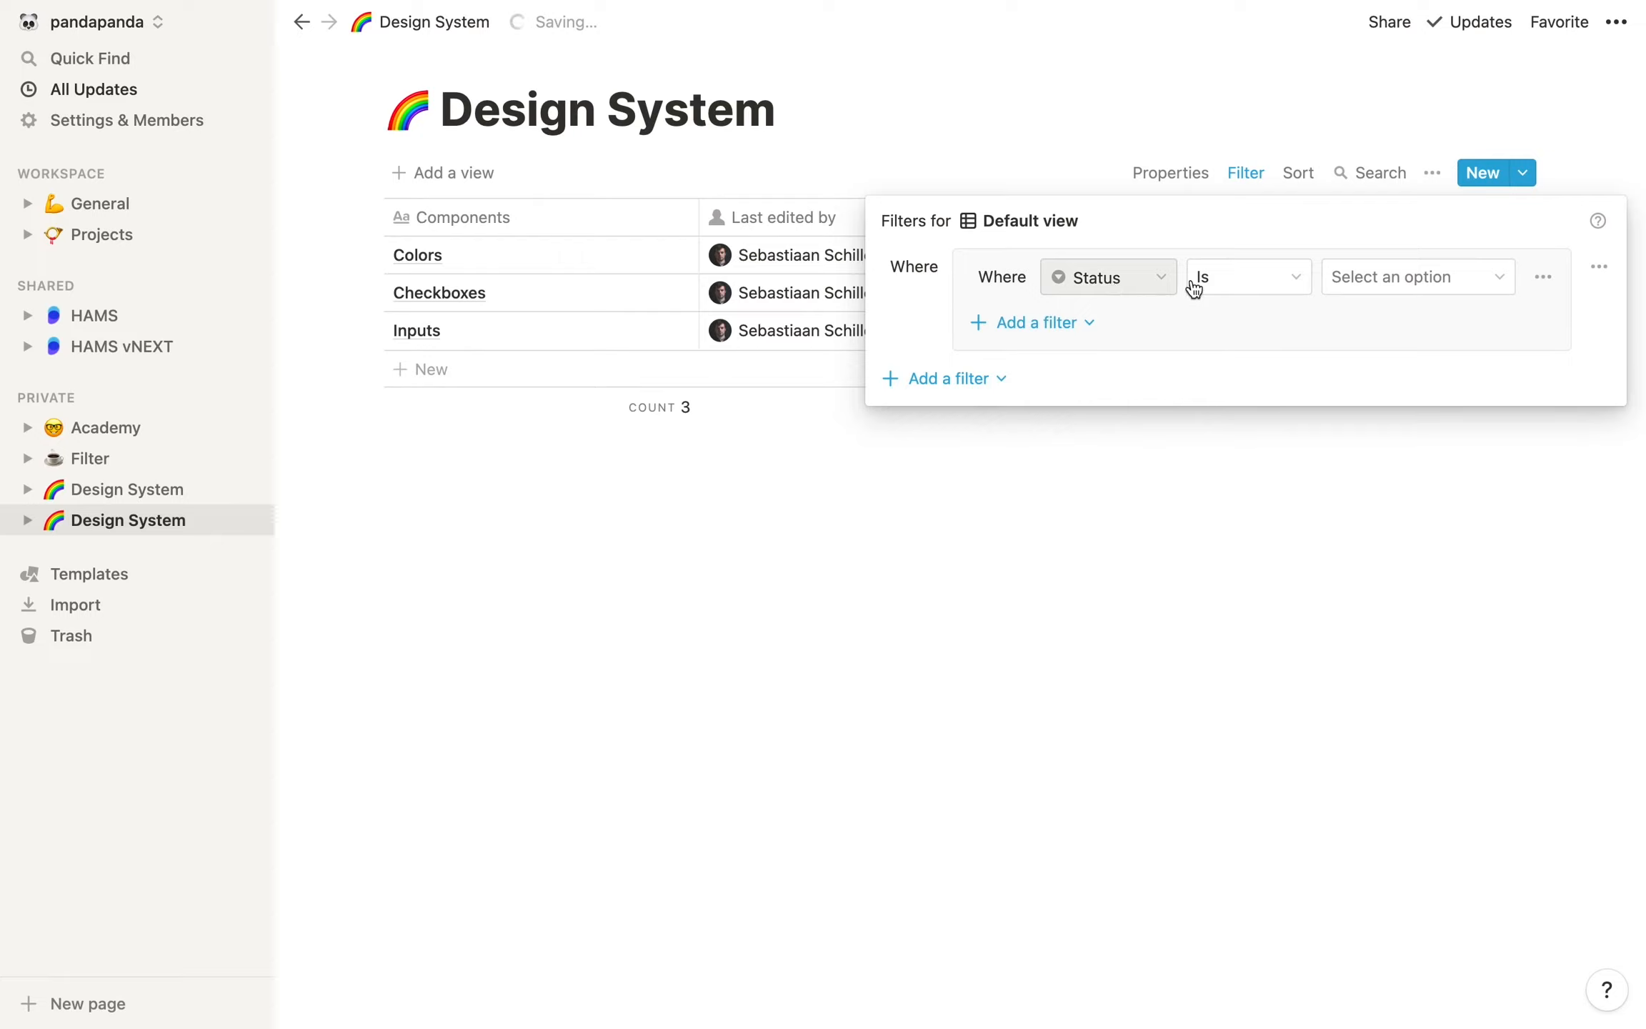
click(1372, 278)
click(1415, 420)
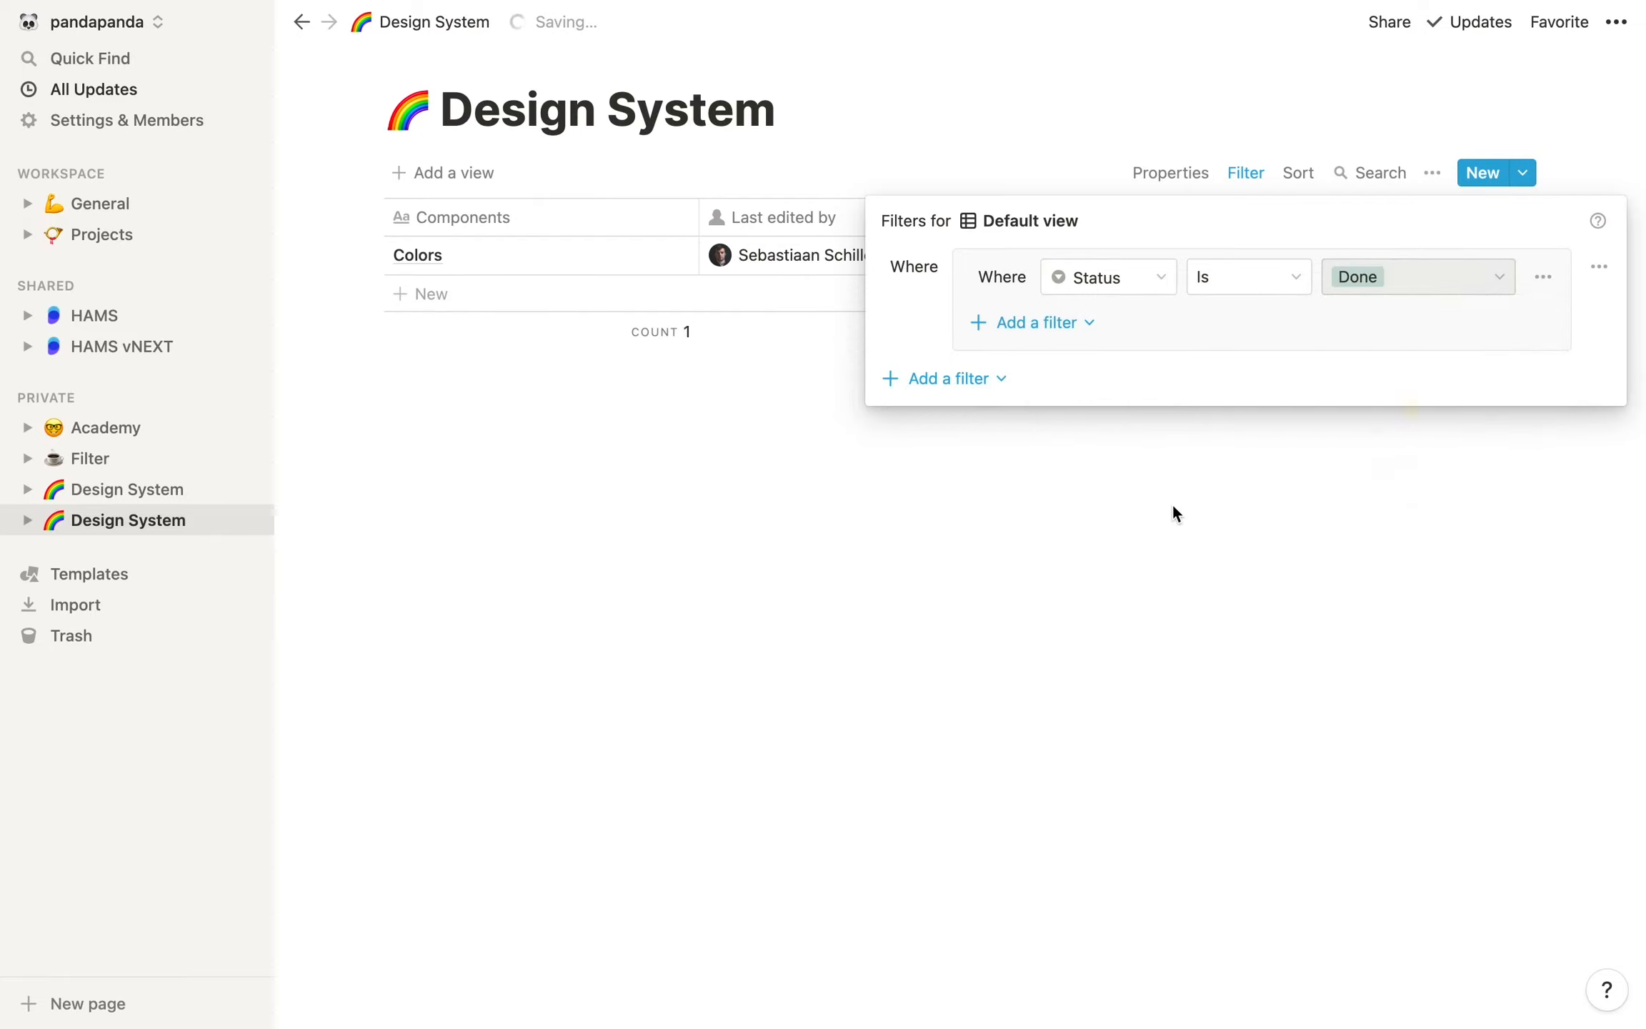
click(1172, 503)
Remove the Status filter from the Default view
click(1244, 174)
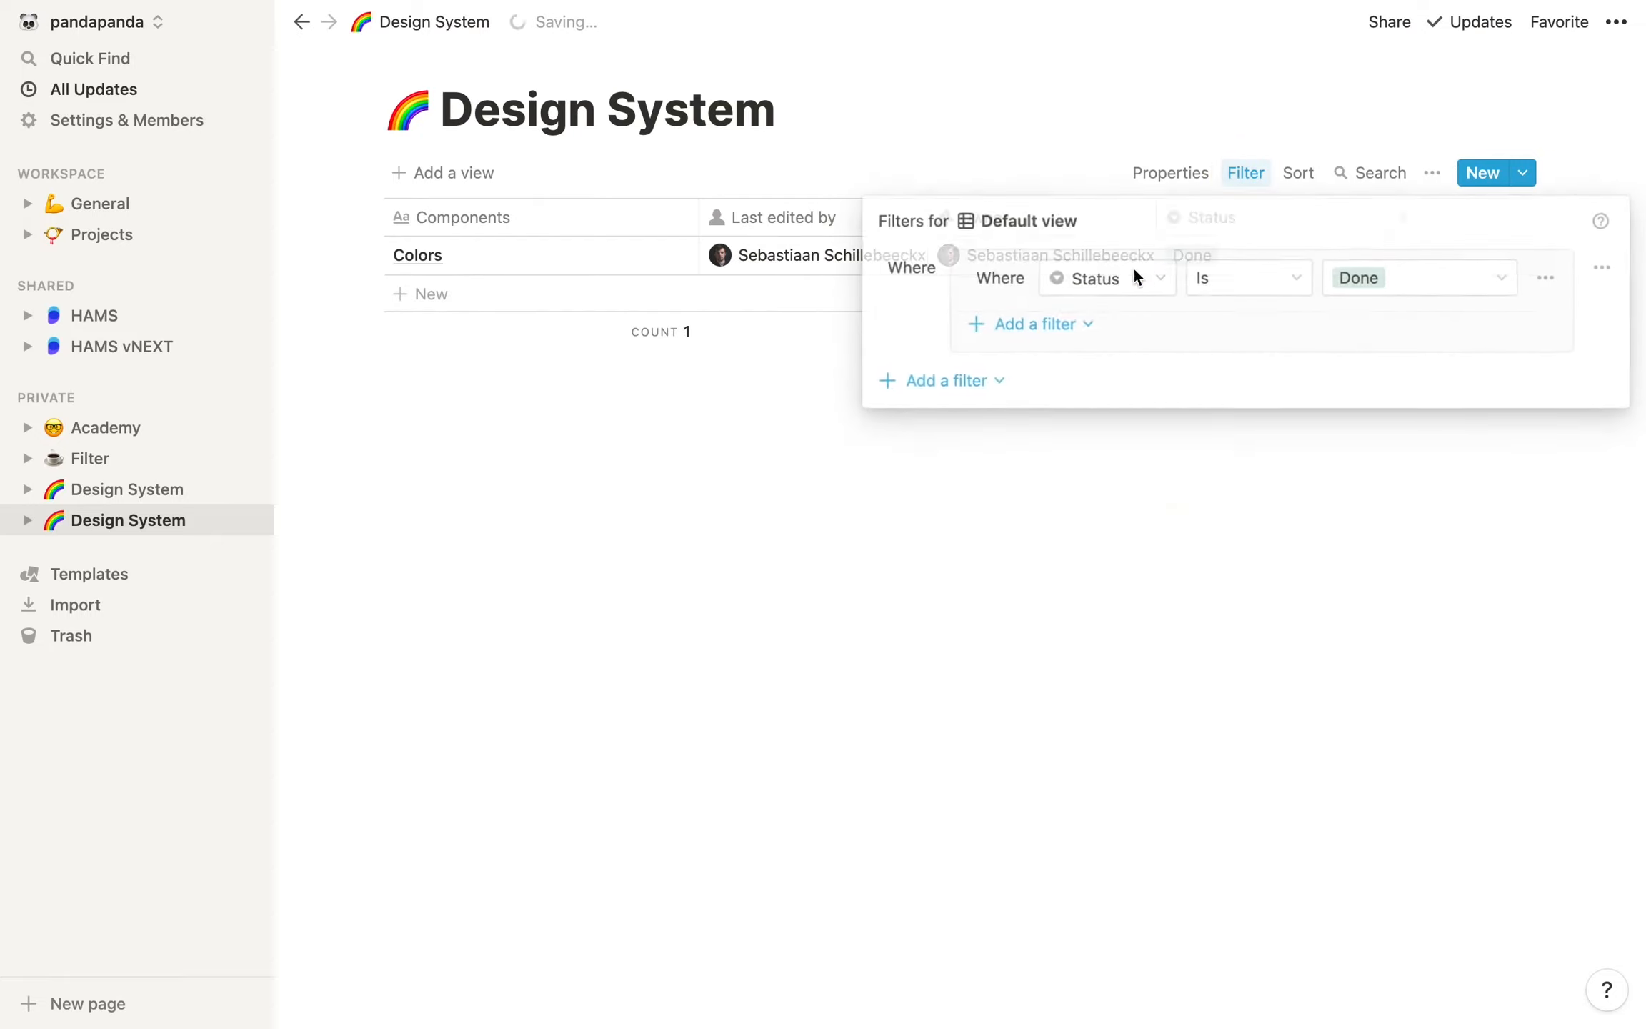
click(1543, 278)
click(1528, 317)
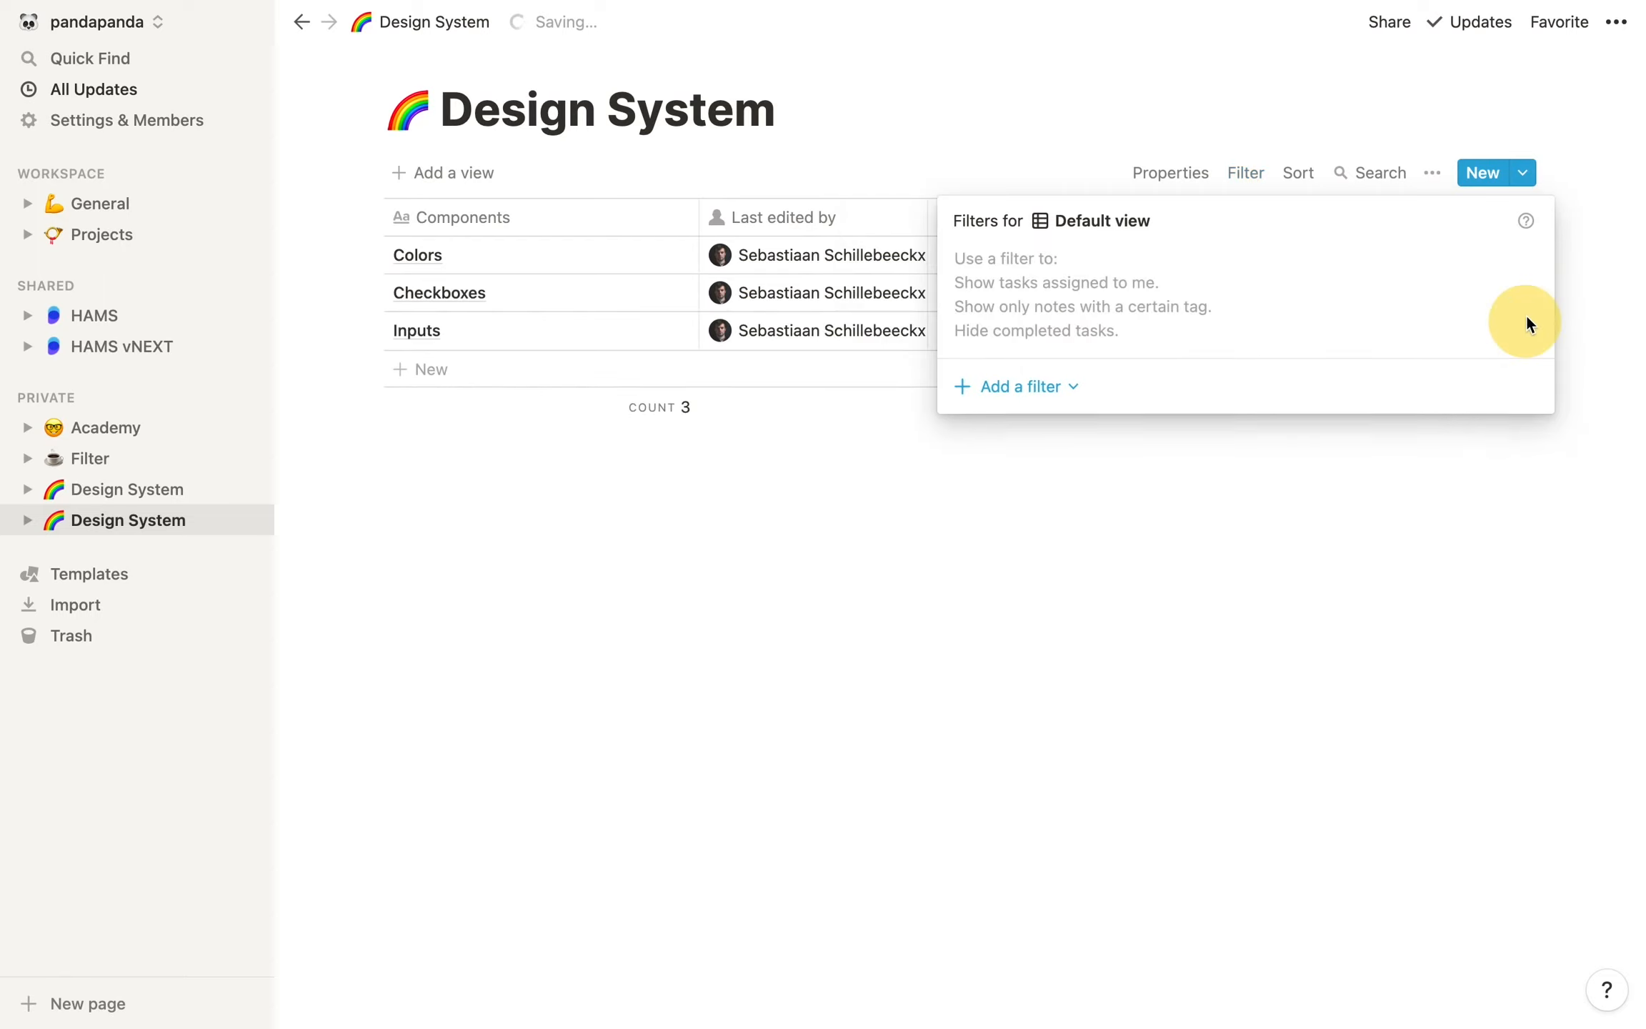
click(1211, 575)
Sort the Default view by Components in ascending order
click(1285, 179)
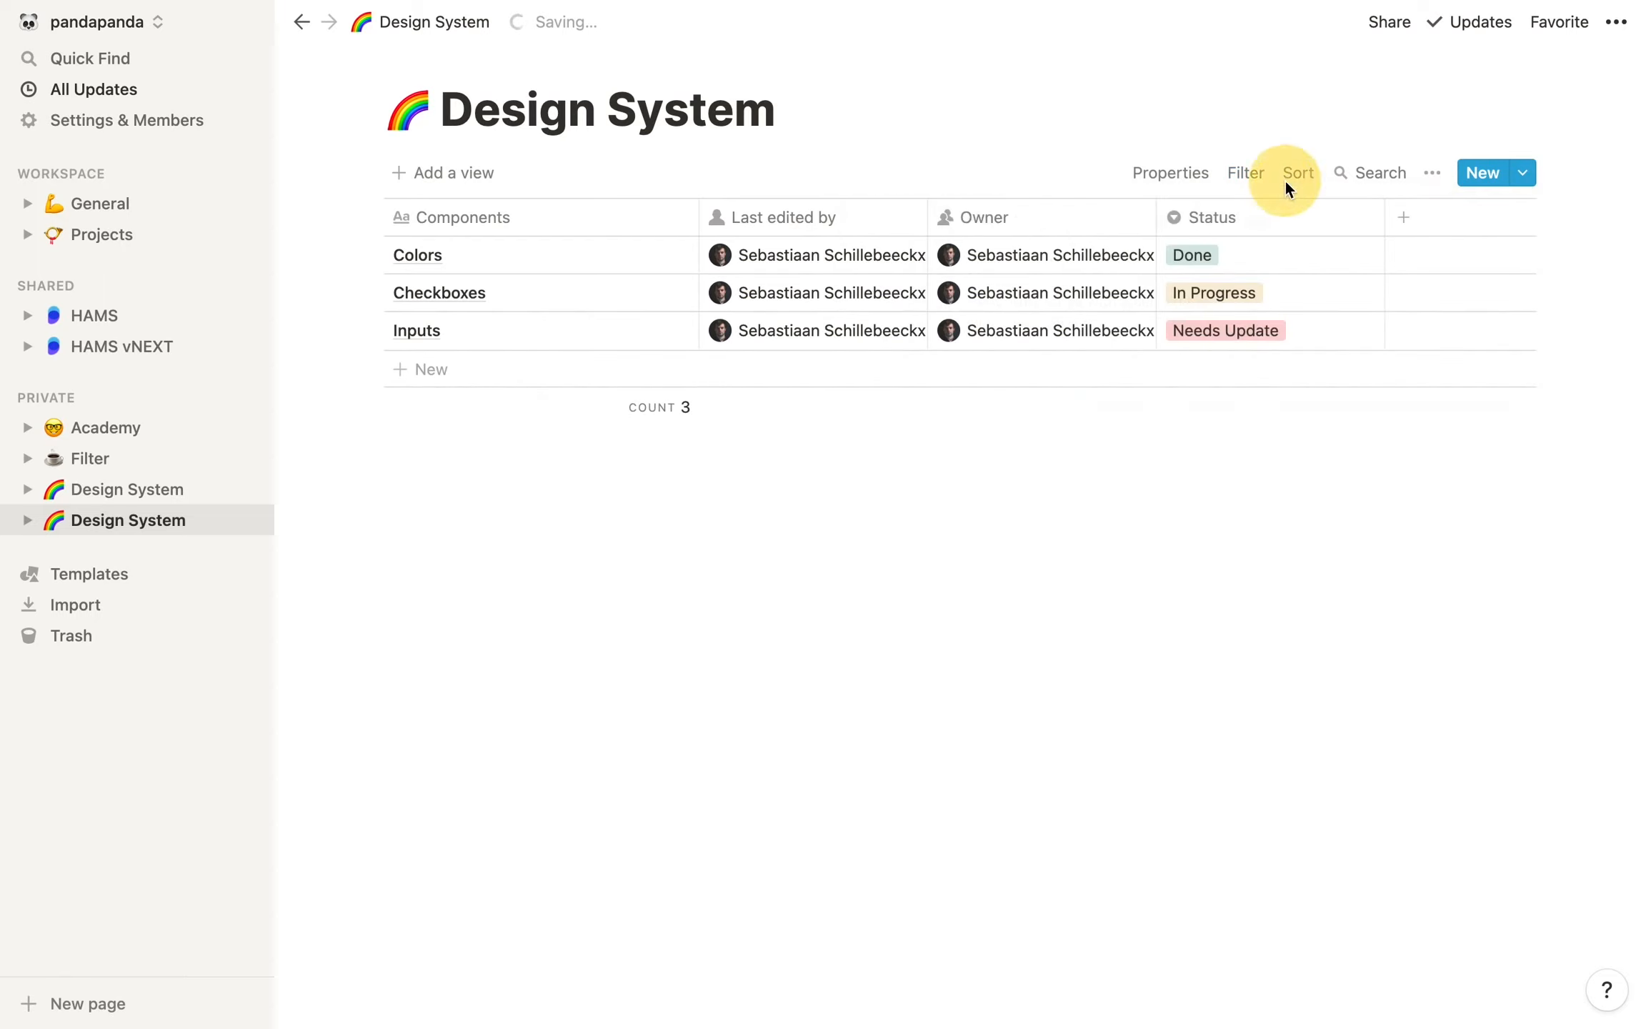
click(1174, 393)
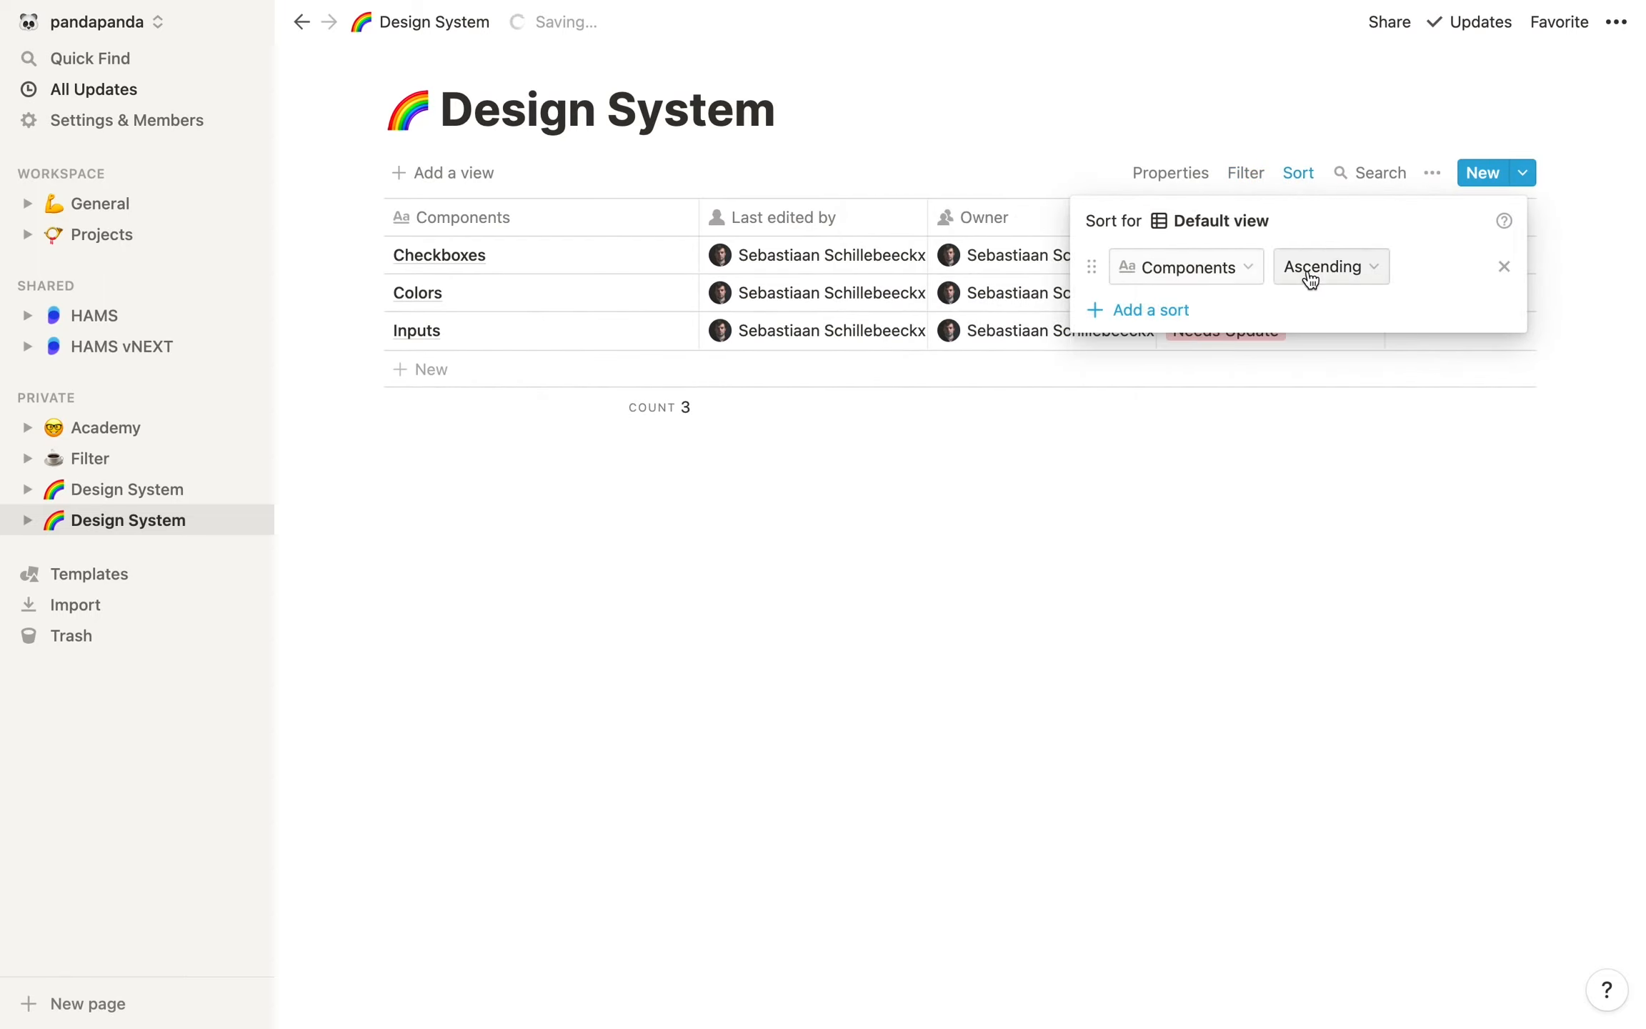
click(1186, 533)
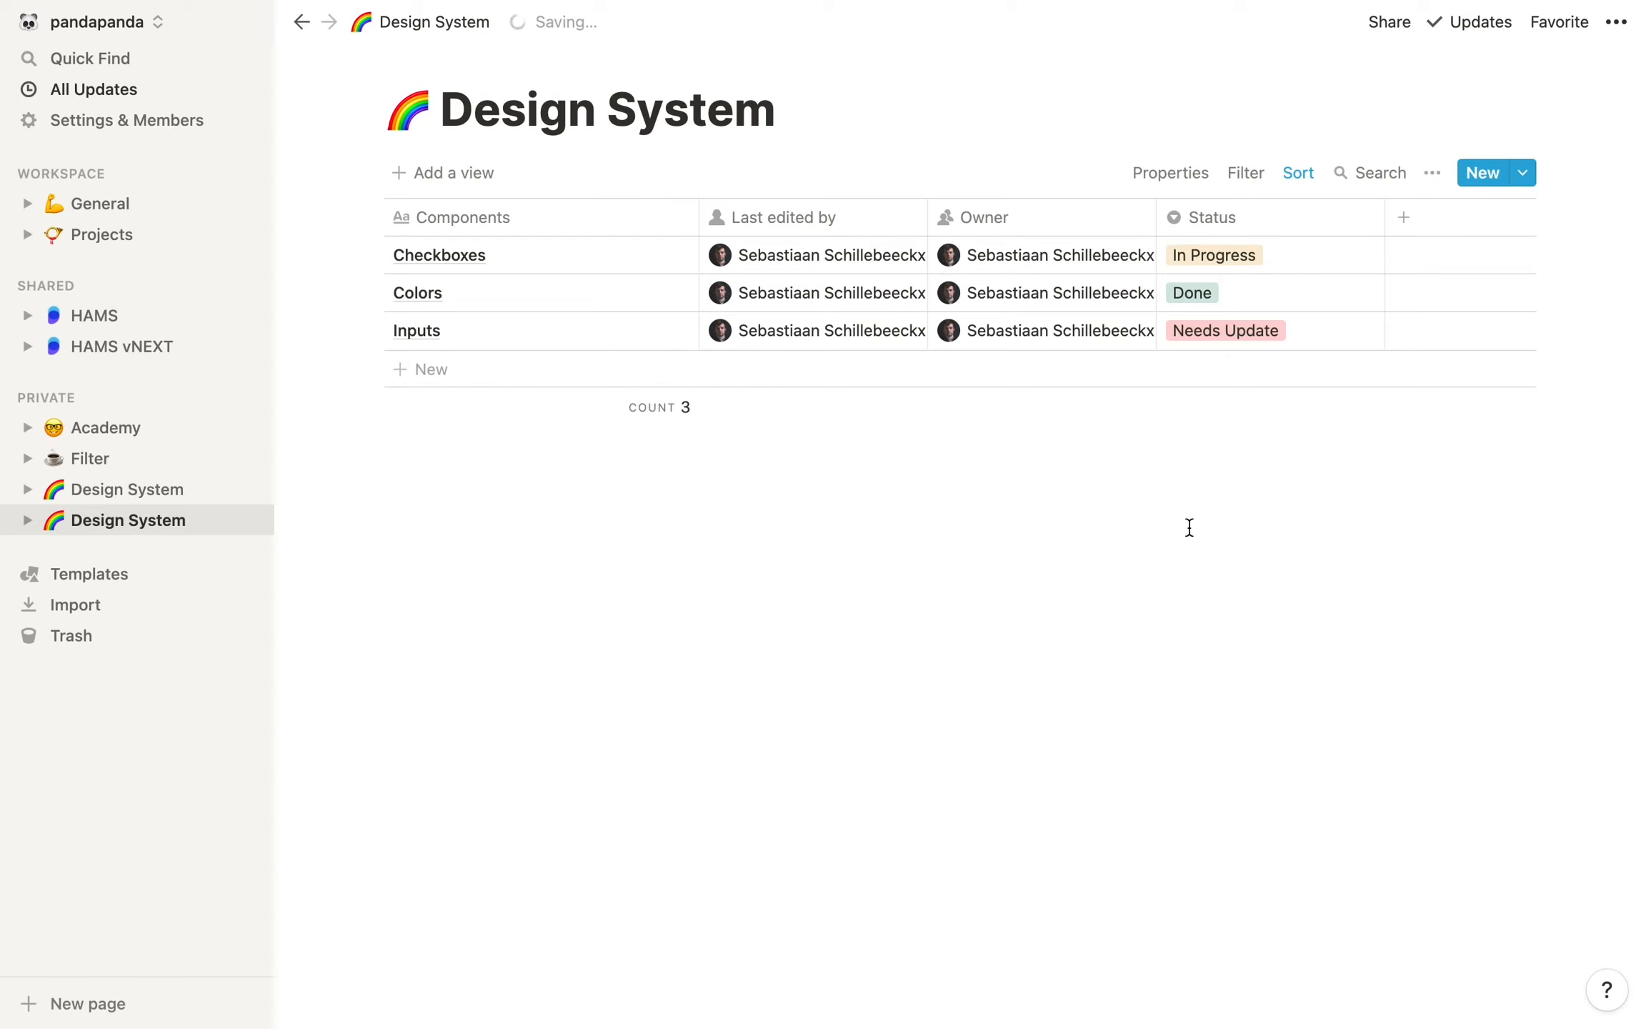
Add a Gallery view to the Design System database
click(442, 172)
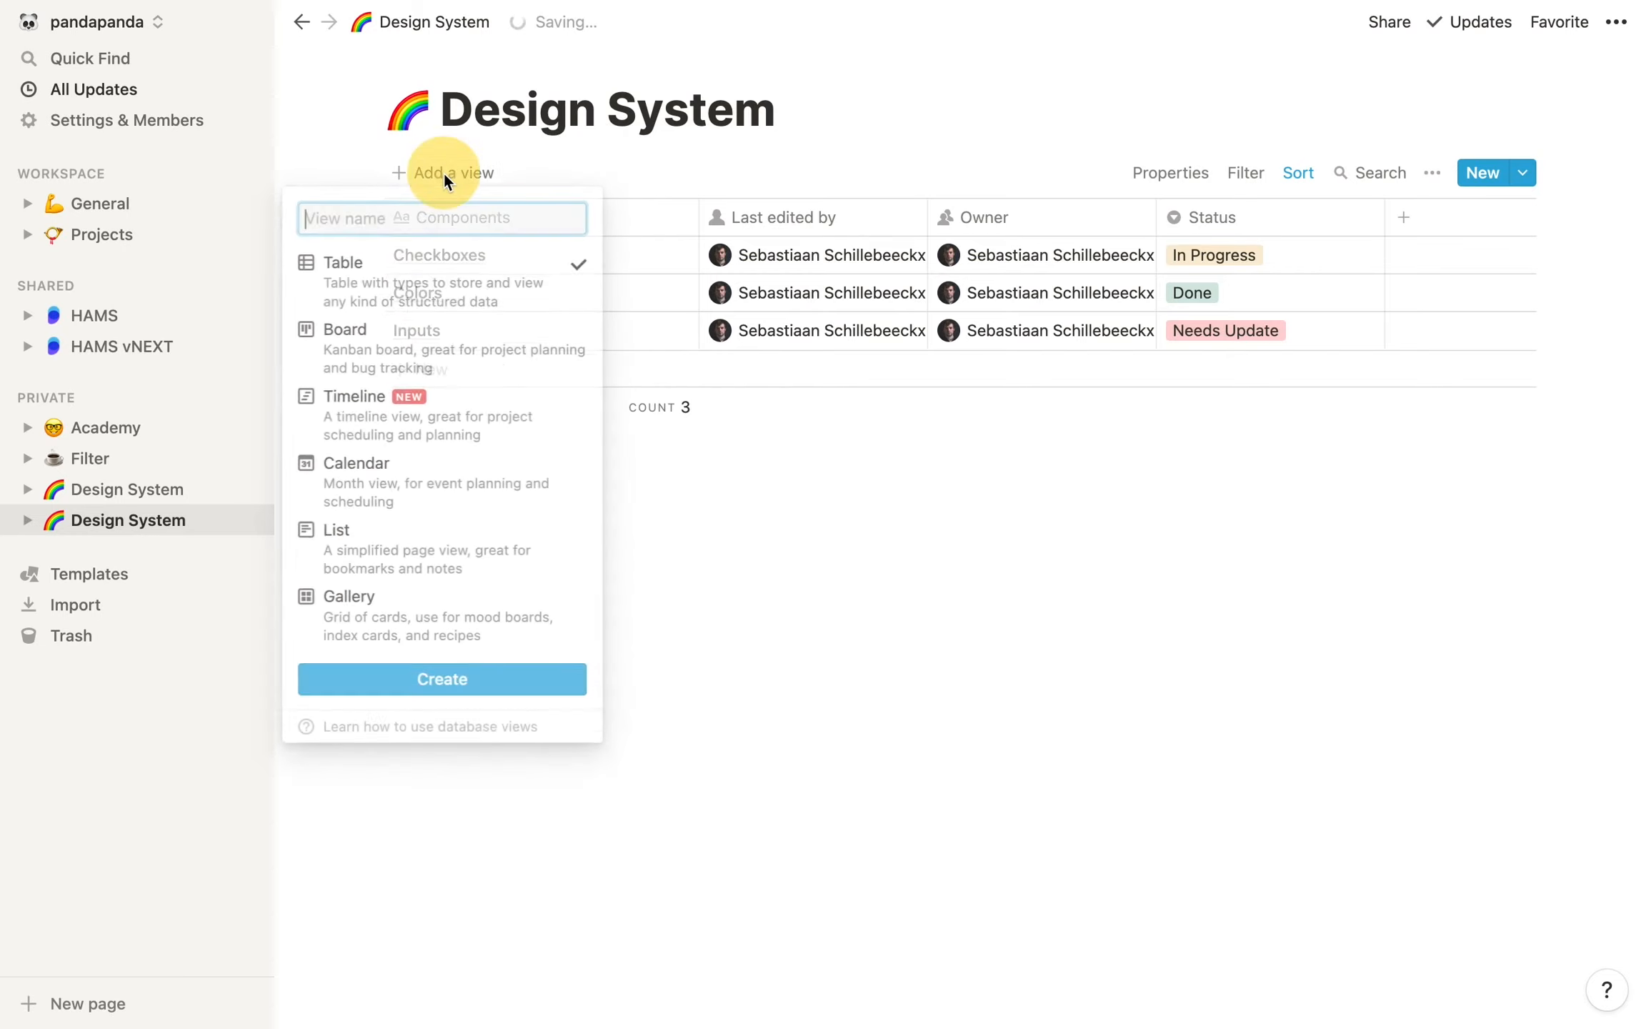
click(423, 619)
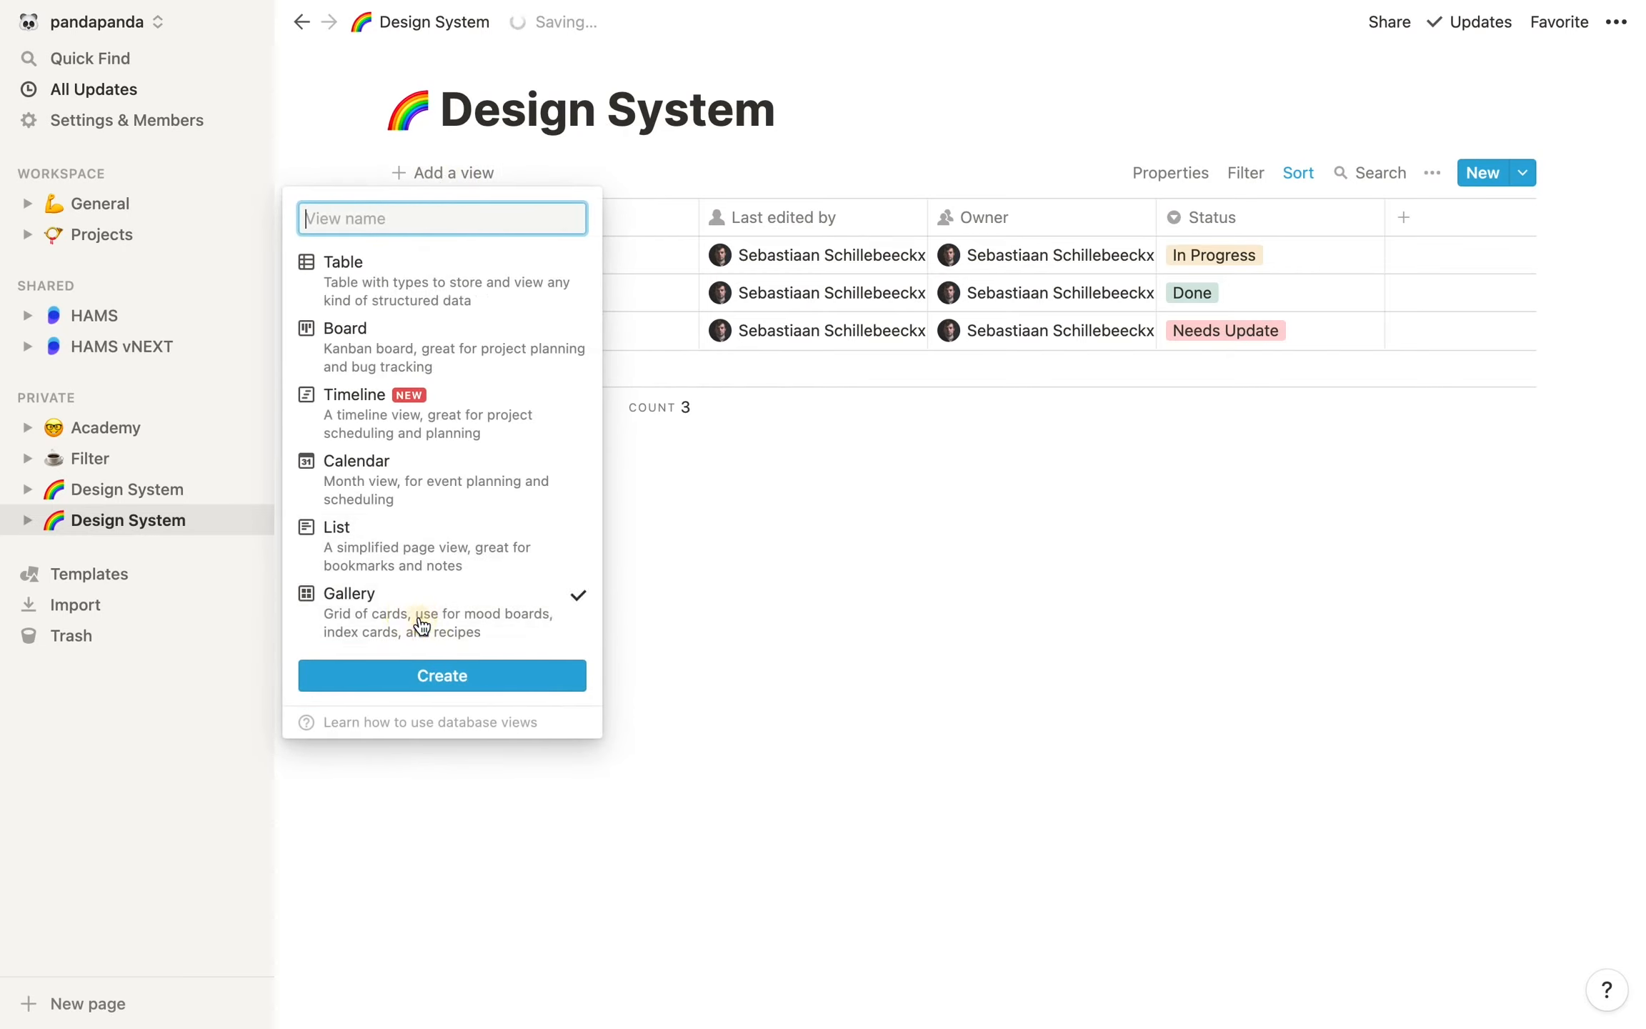
click(460, 678)
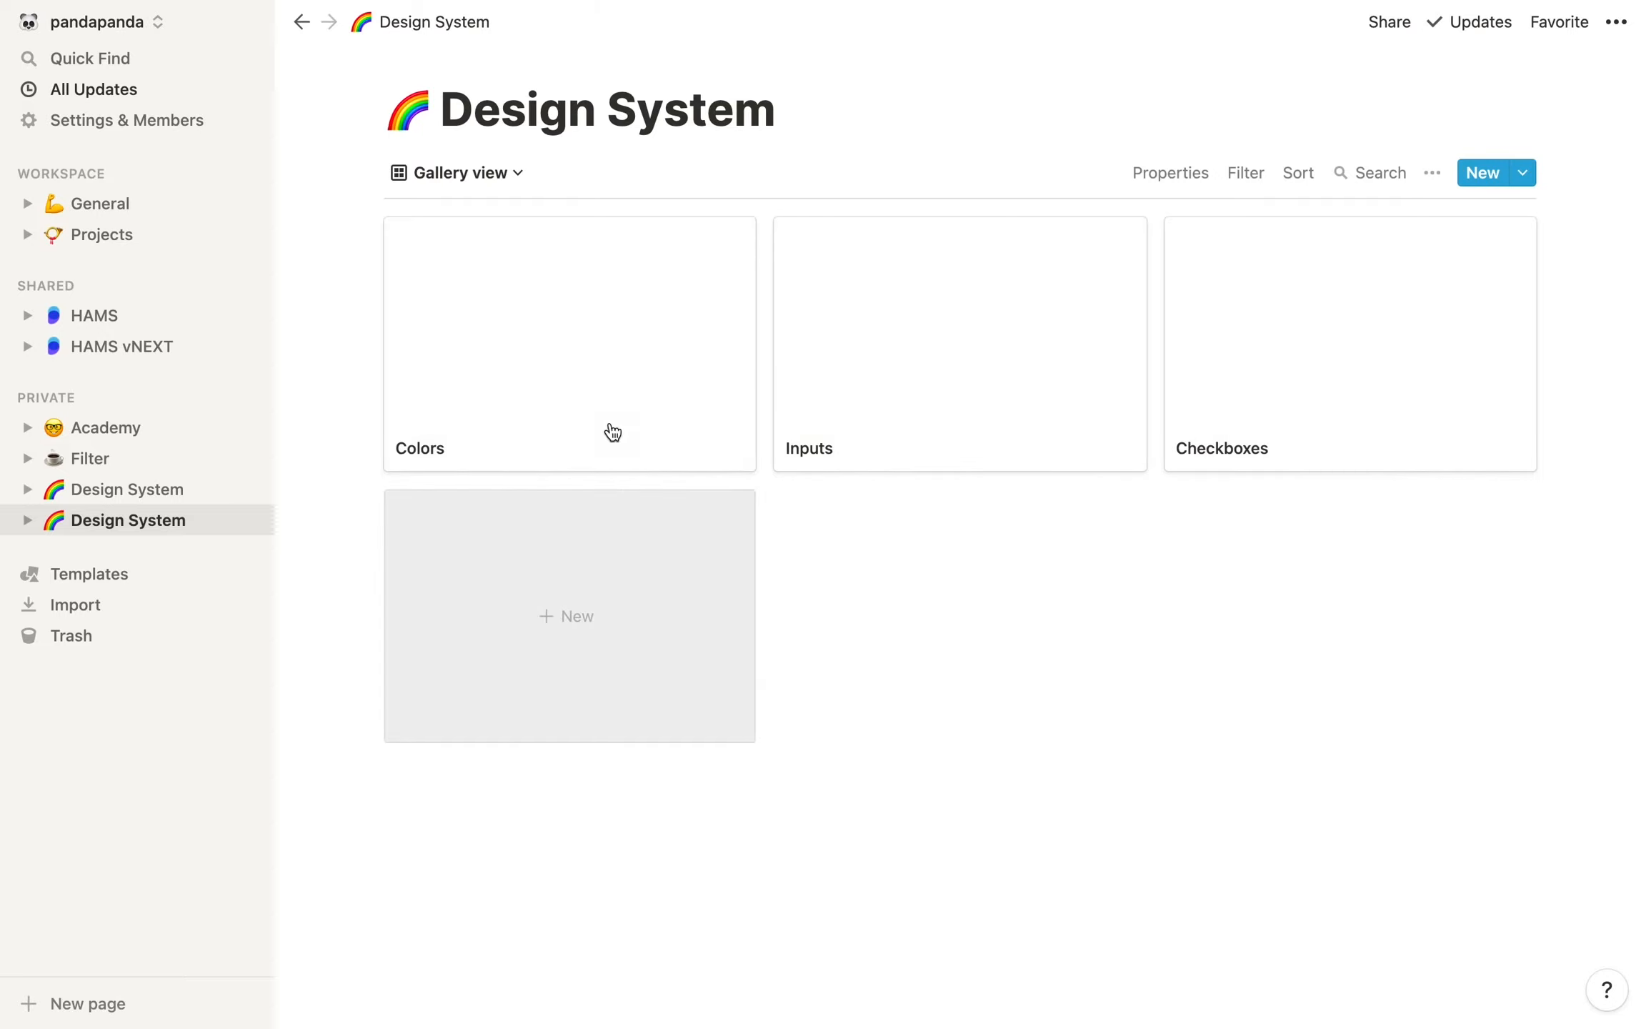
Open the Colors card as a full page and add a cover to it
click(562, 330)
click(371, 111)
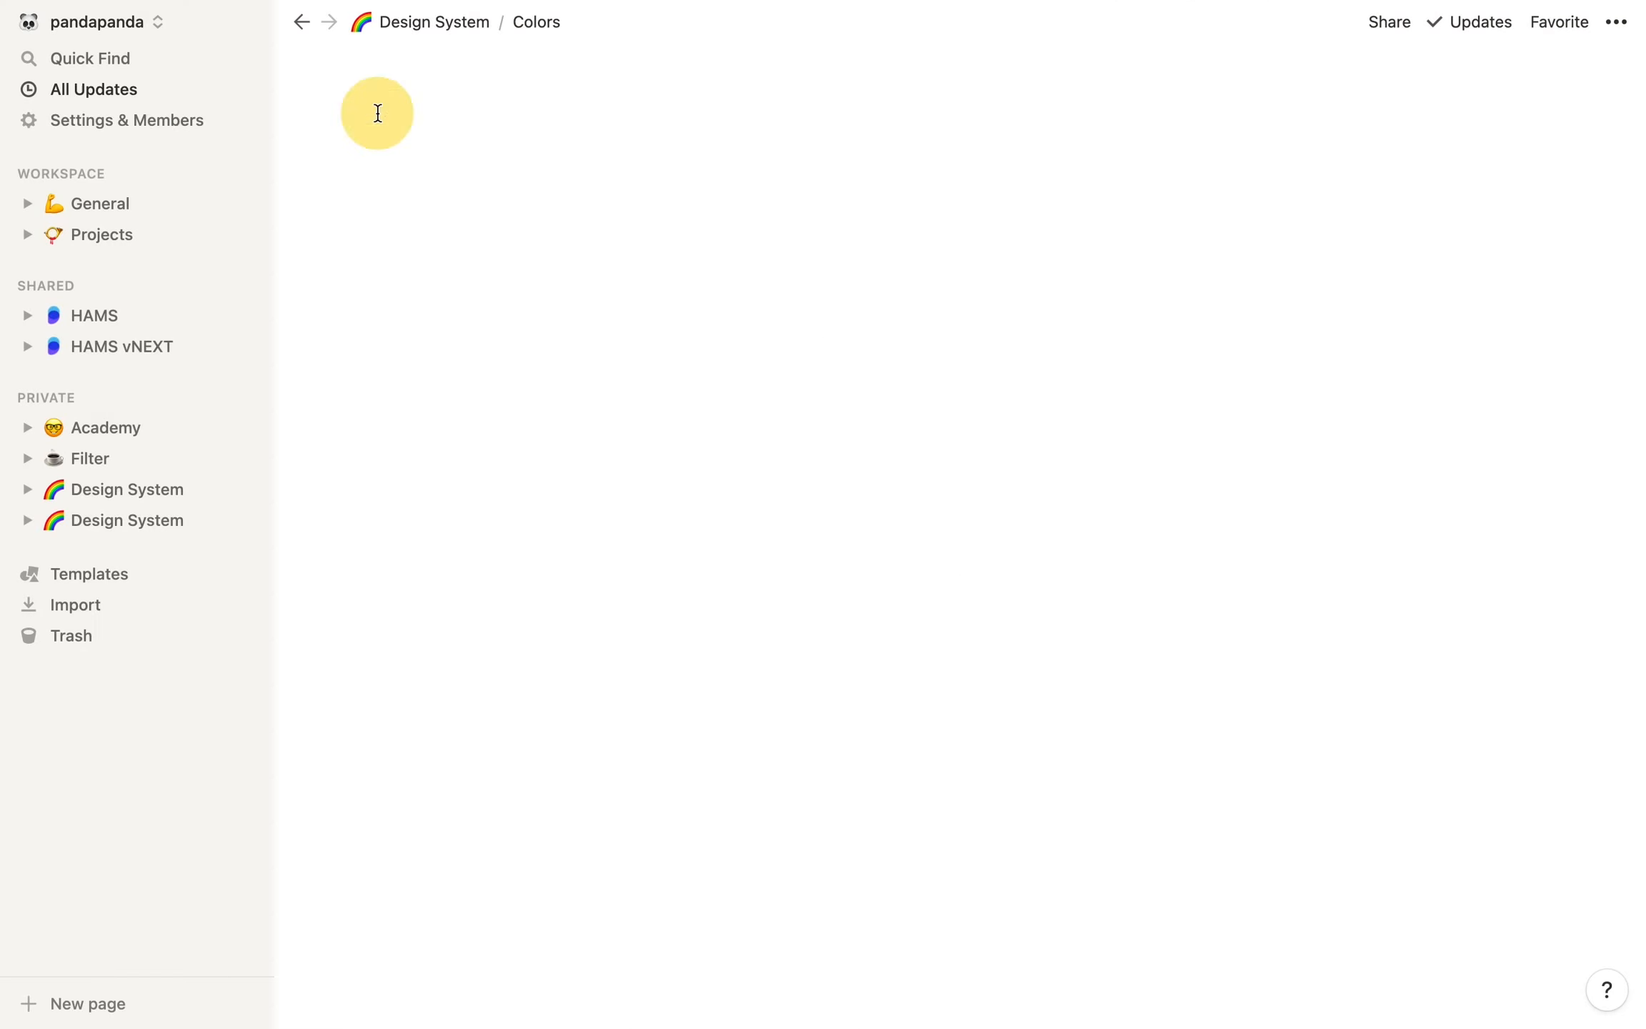
click(738, 154)
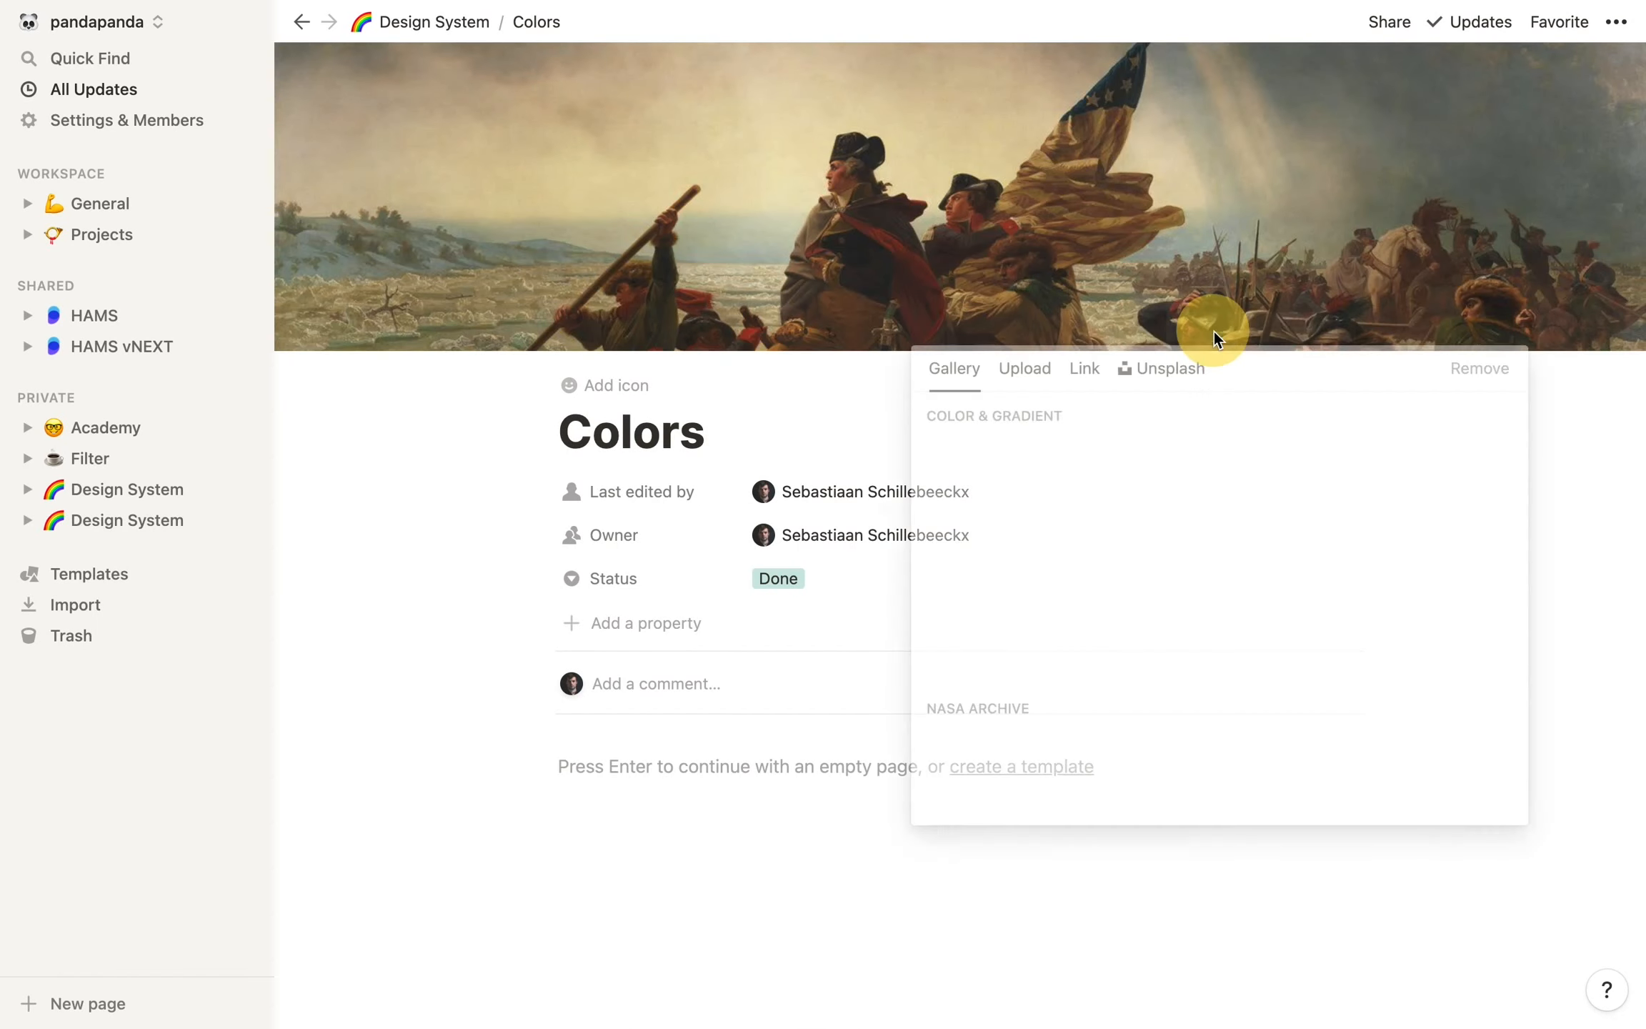
Replace the Colors page cover with an uploaded image showing the title COLORS
click(1215, 327)
click(1026, 369)
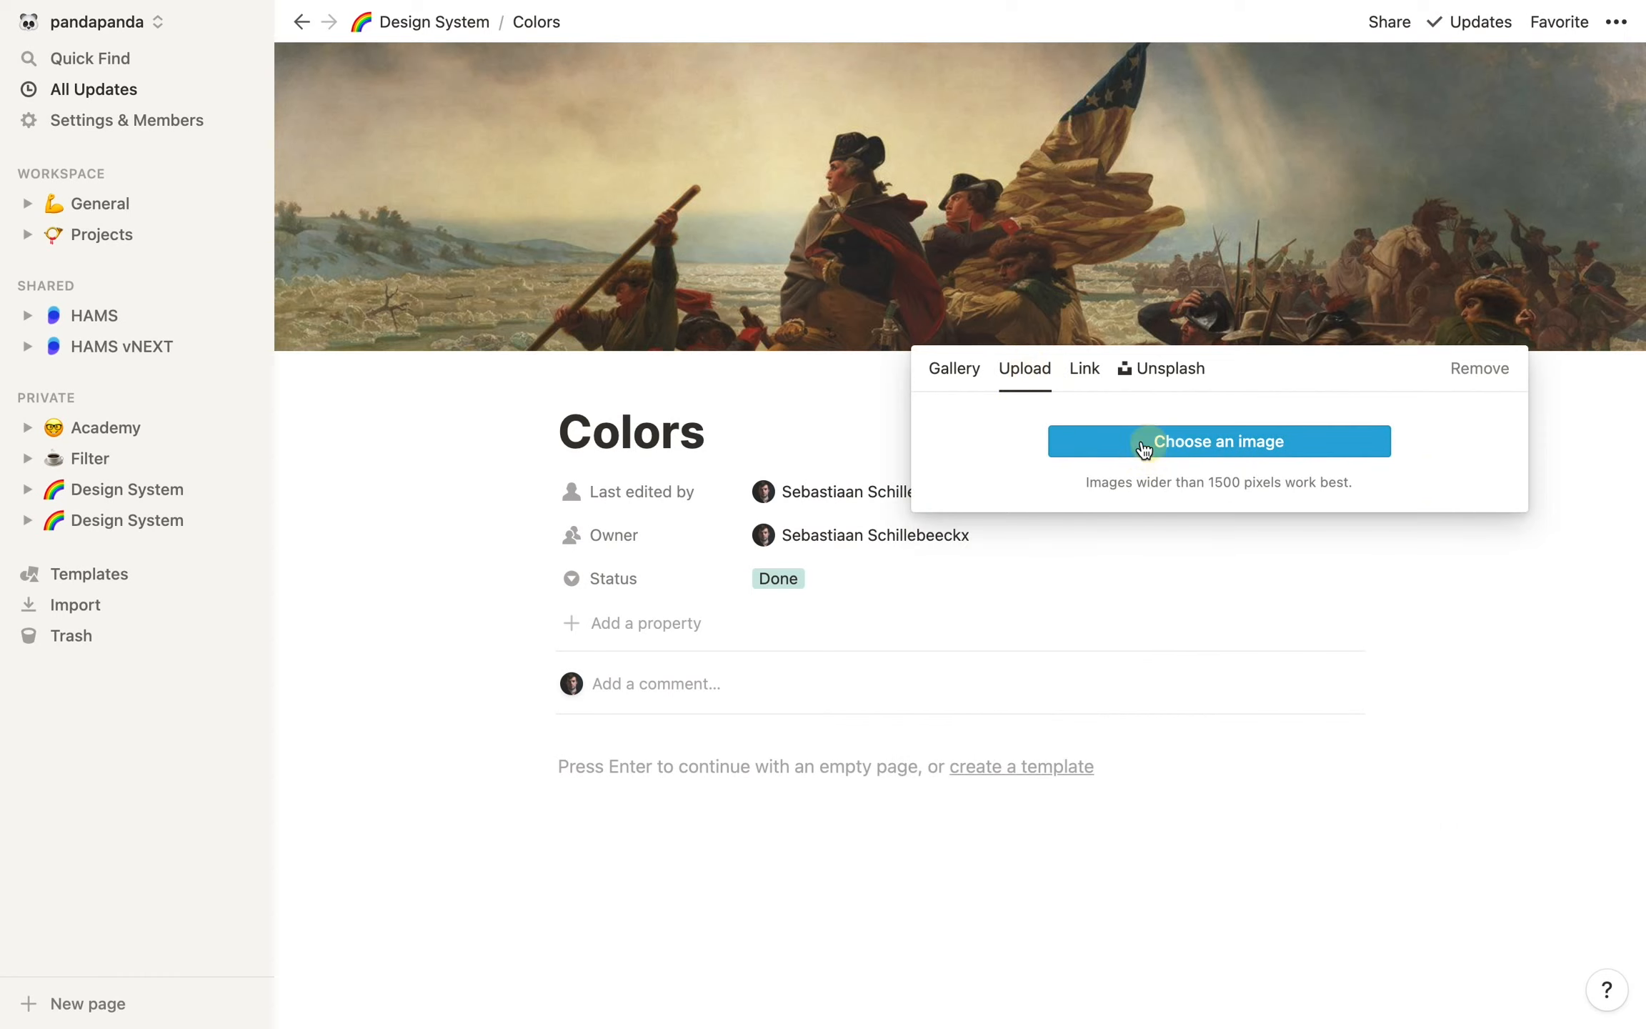
click(1121, 448)
click(659, 539)
click(659, 581)
click(1204, 710)
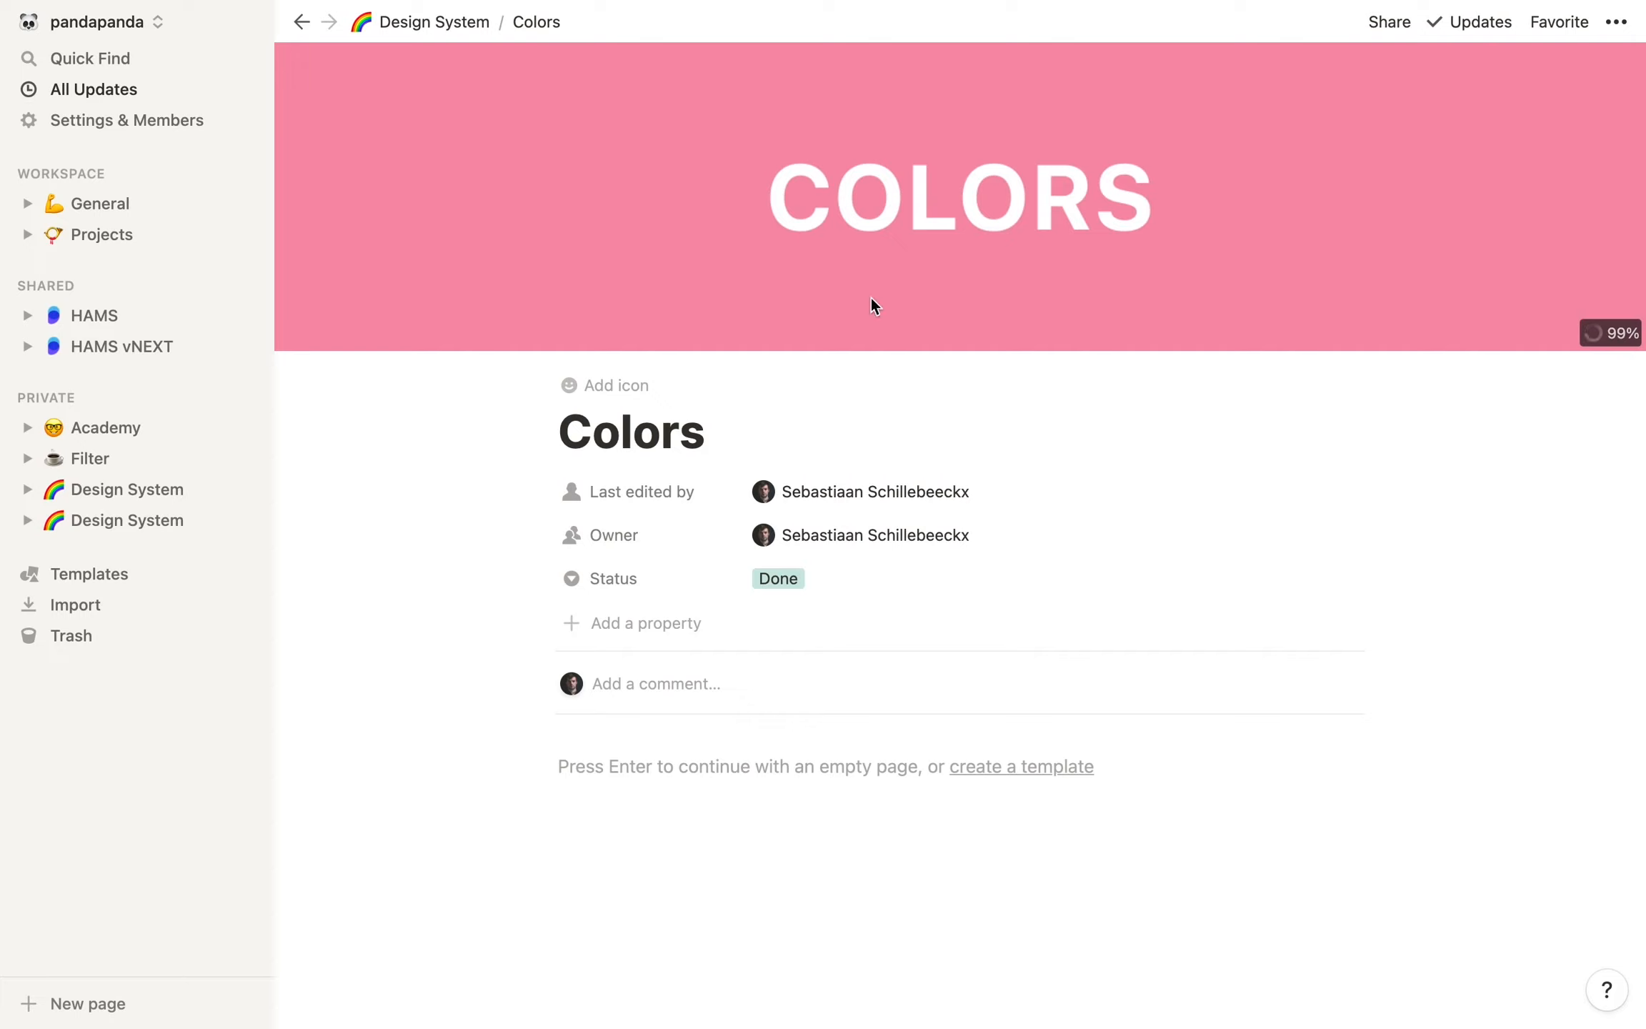
Return to the Design System database and set the Gallery view's card preview to Page cover
click(411, 23)
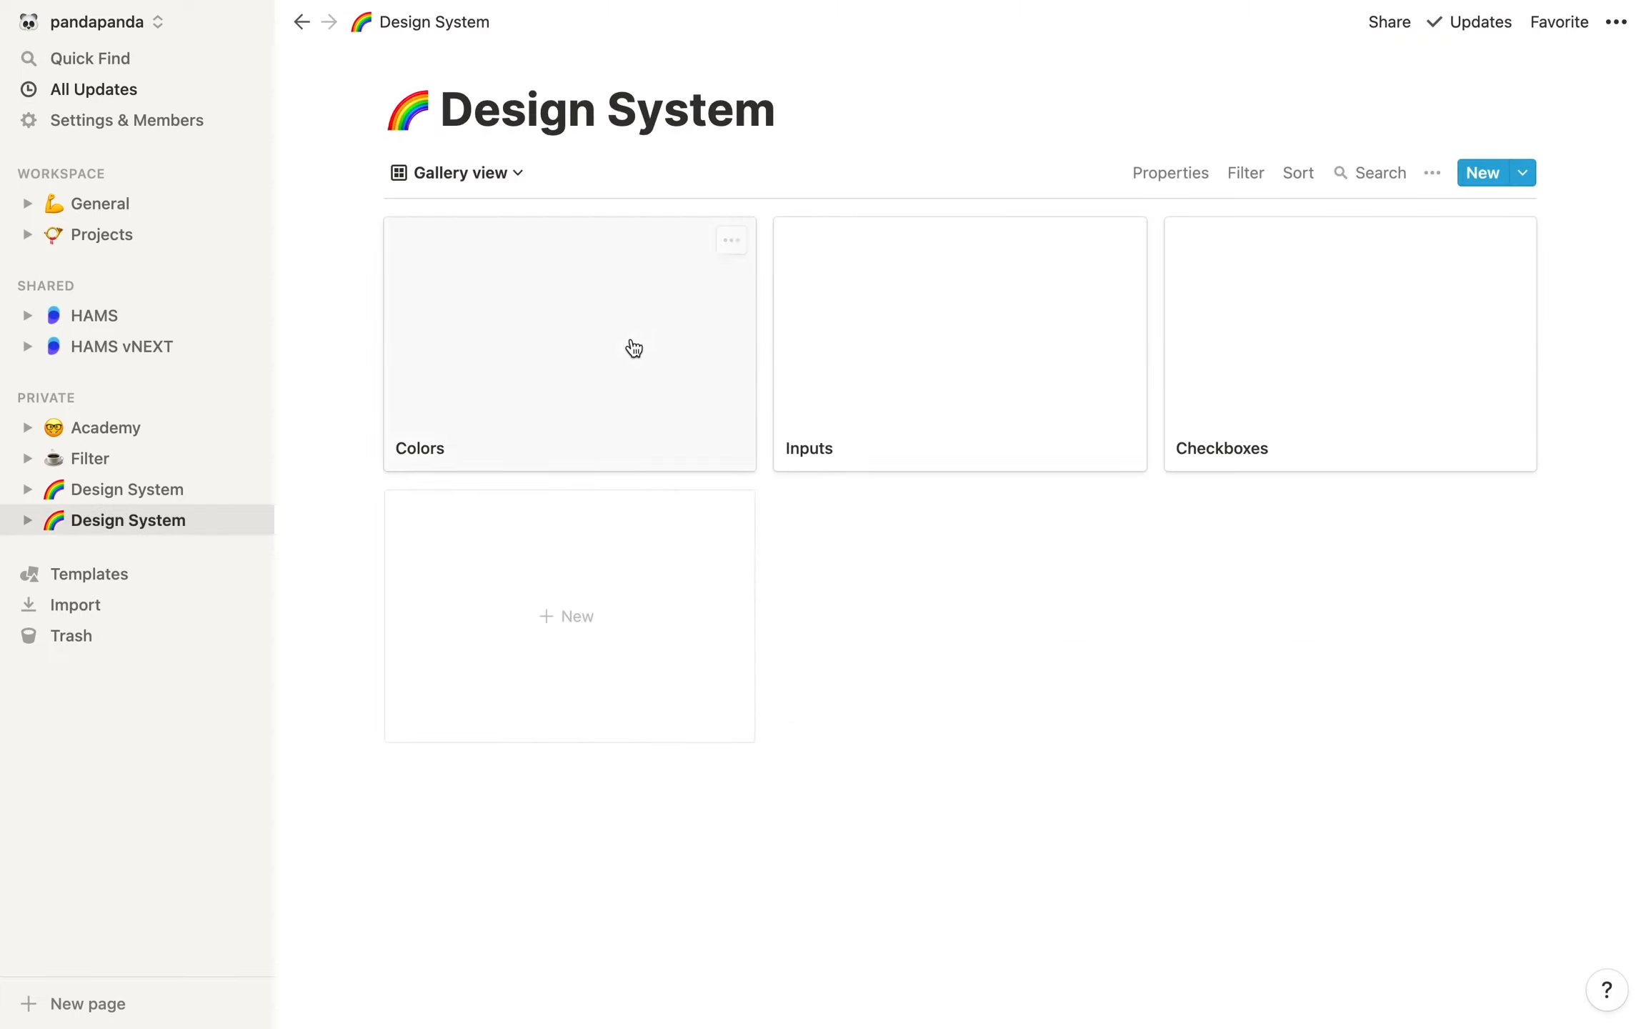
click(1164, 179)
click(1344, 261)
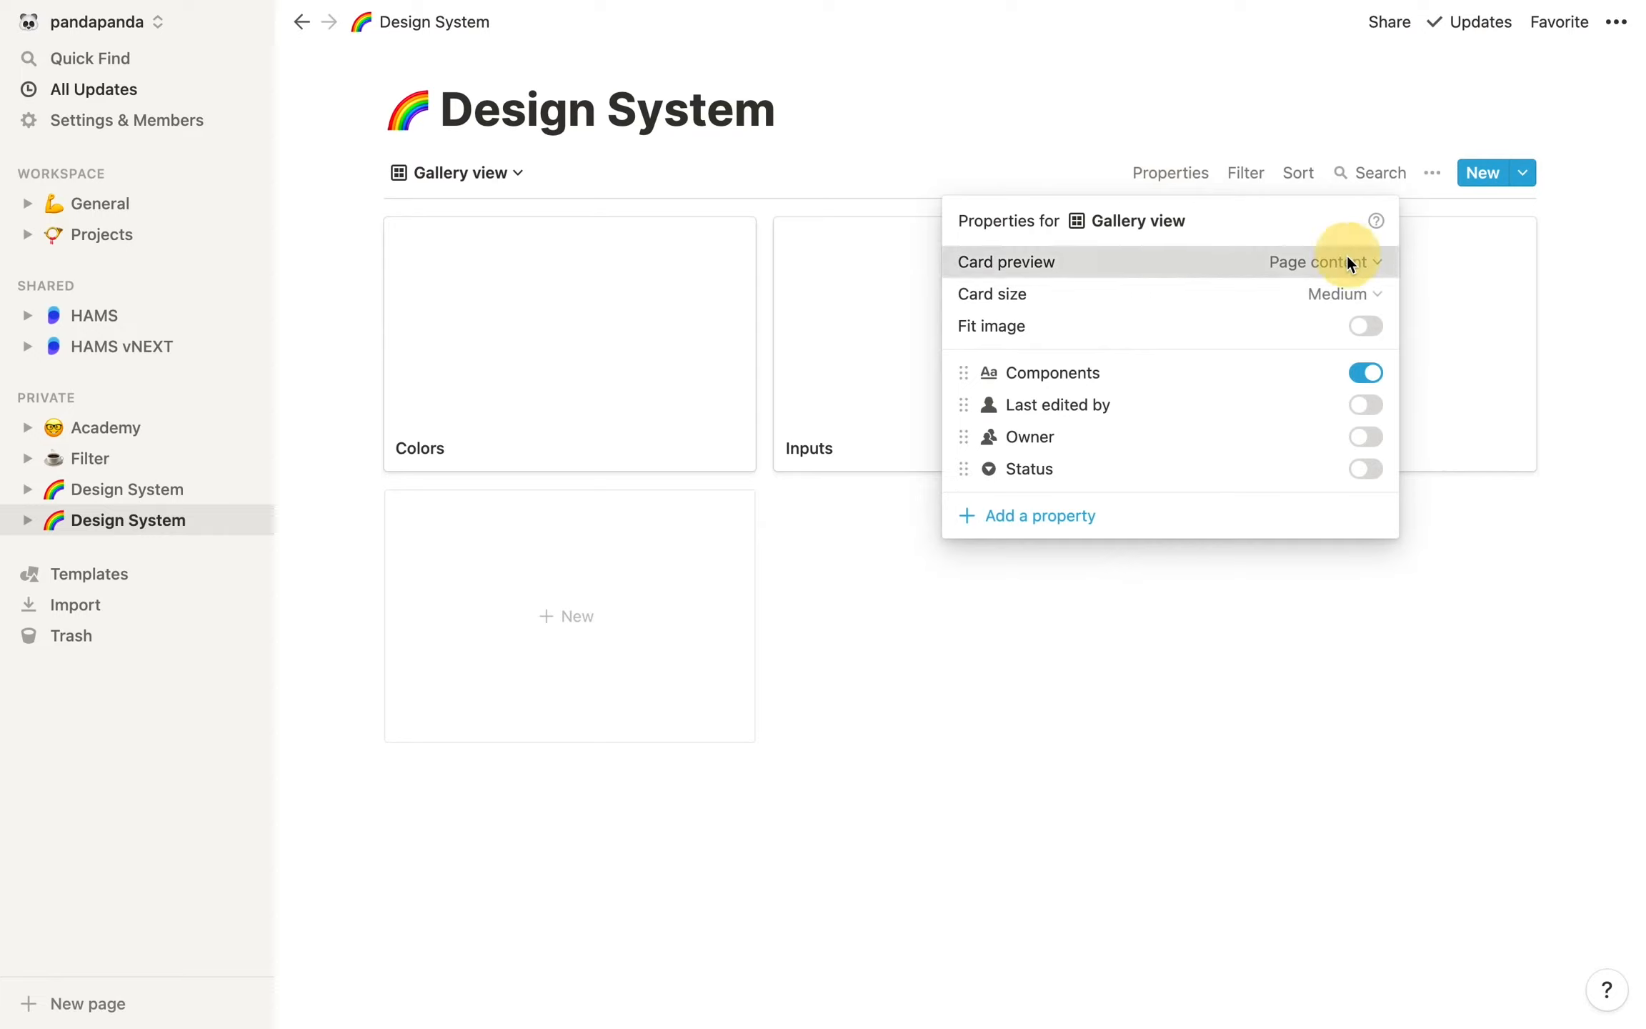
click(1249, 333)
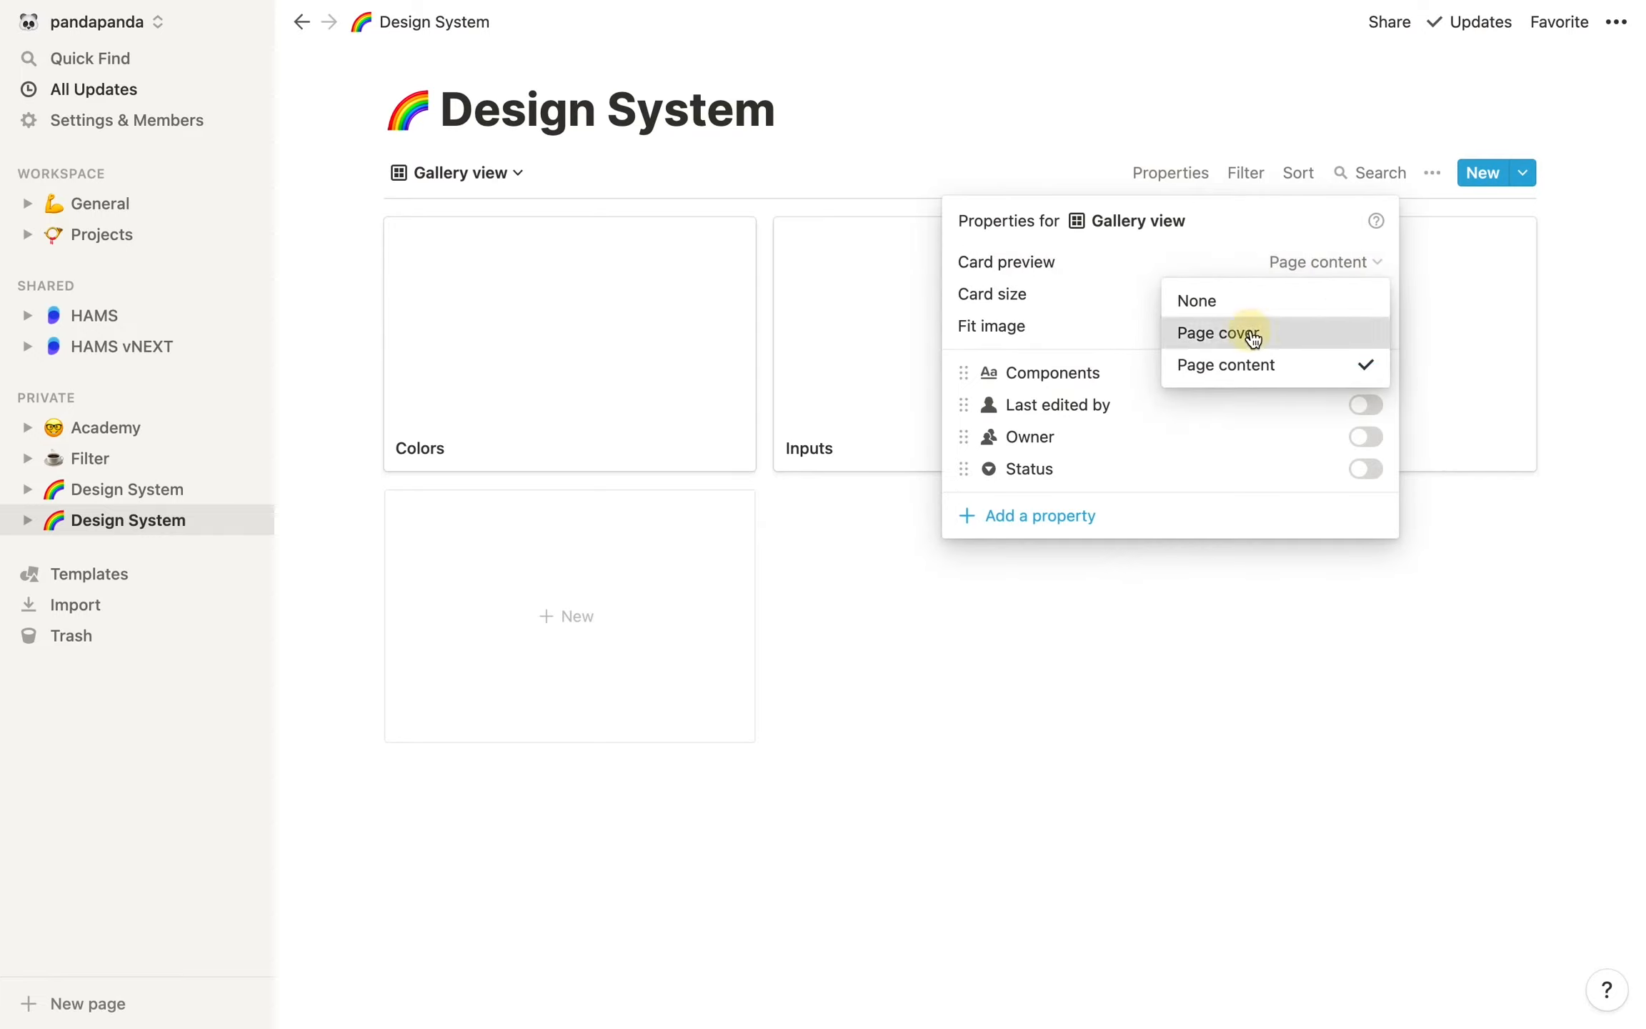
click(952, 635)
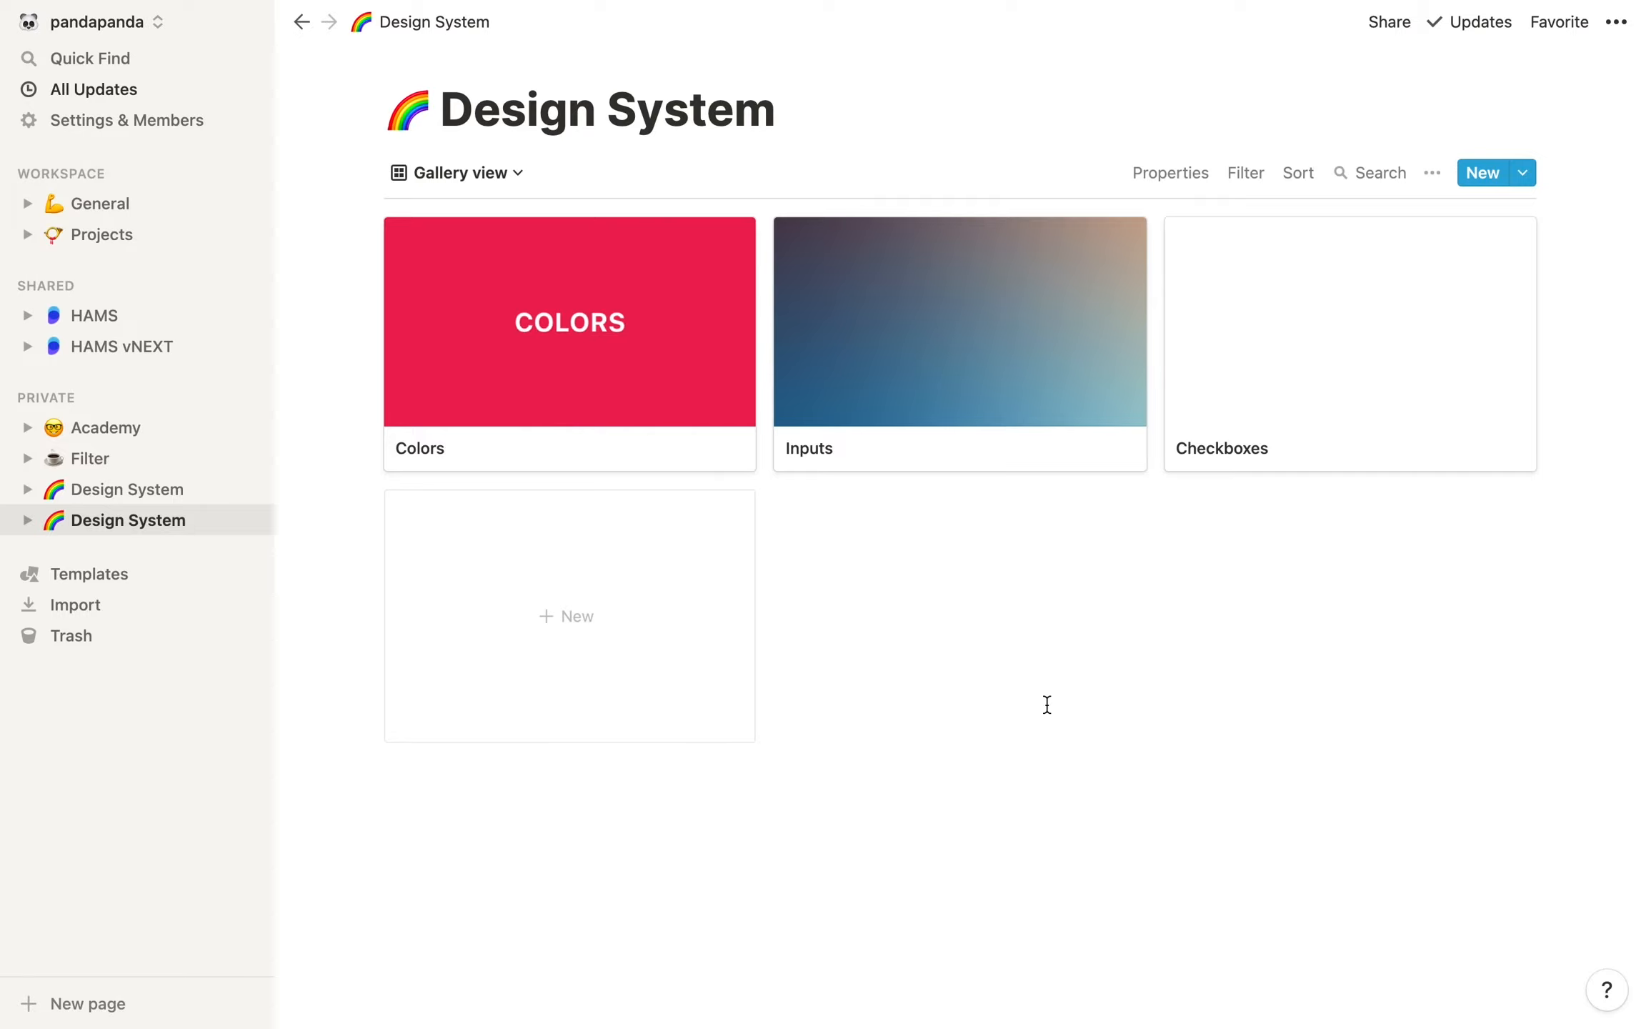
Replace the Inputs card's page cover with an uploaded image showing the title INPUTS
click(977, 364)
click(1027, 327)
click(867, 355)
click(992, 427)
double_click(714, 537)
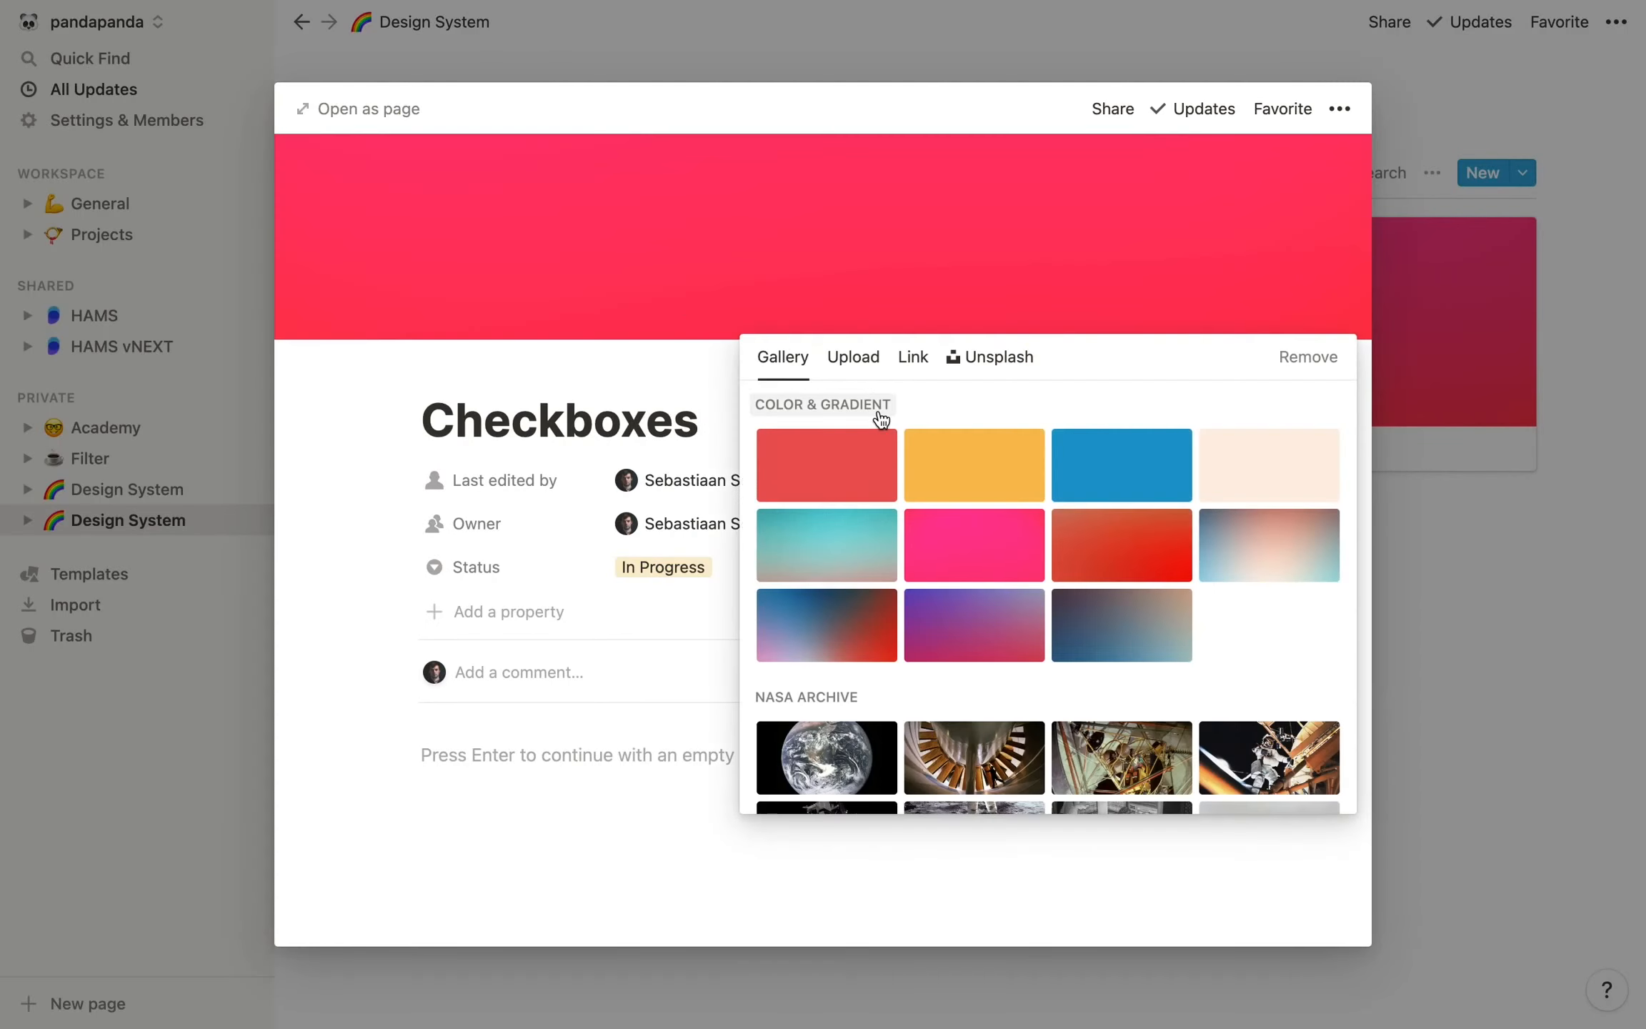
Upload an image file as the new page cover of the Checkboxes card
click(853, 357)
click(992, 429)
double_click(703, 558)
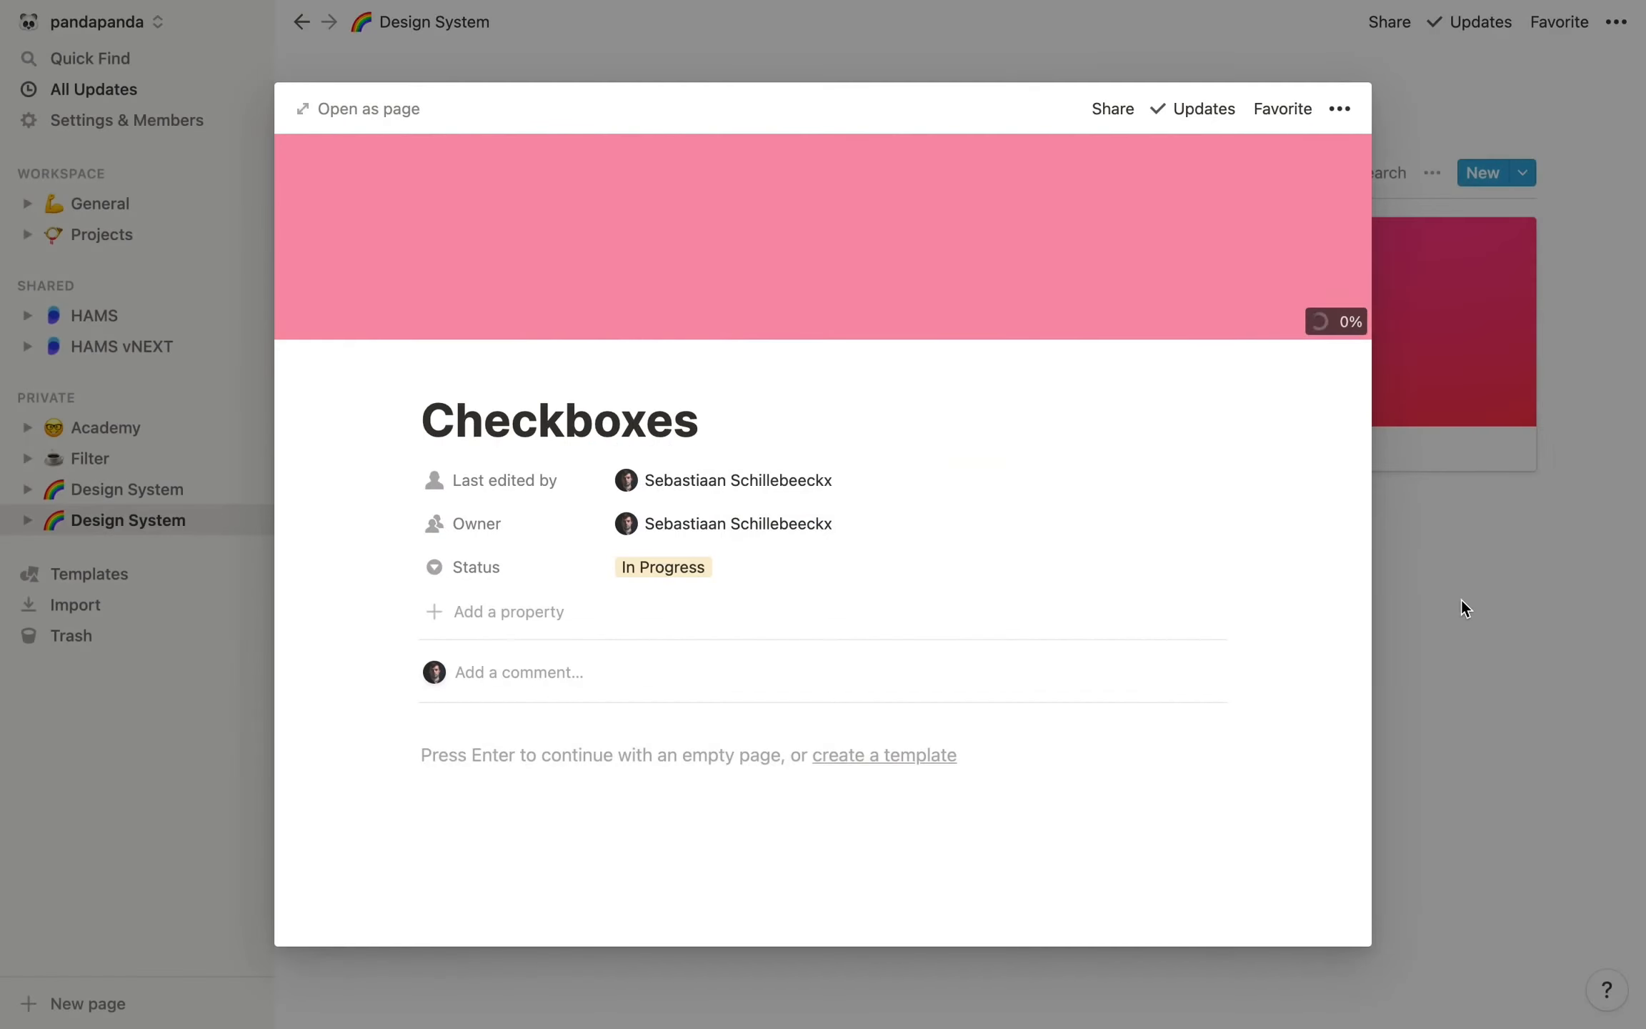
Close the Checkboxes card and show the Status property on the Gallery view's cards
click(1459, 587)
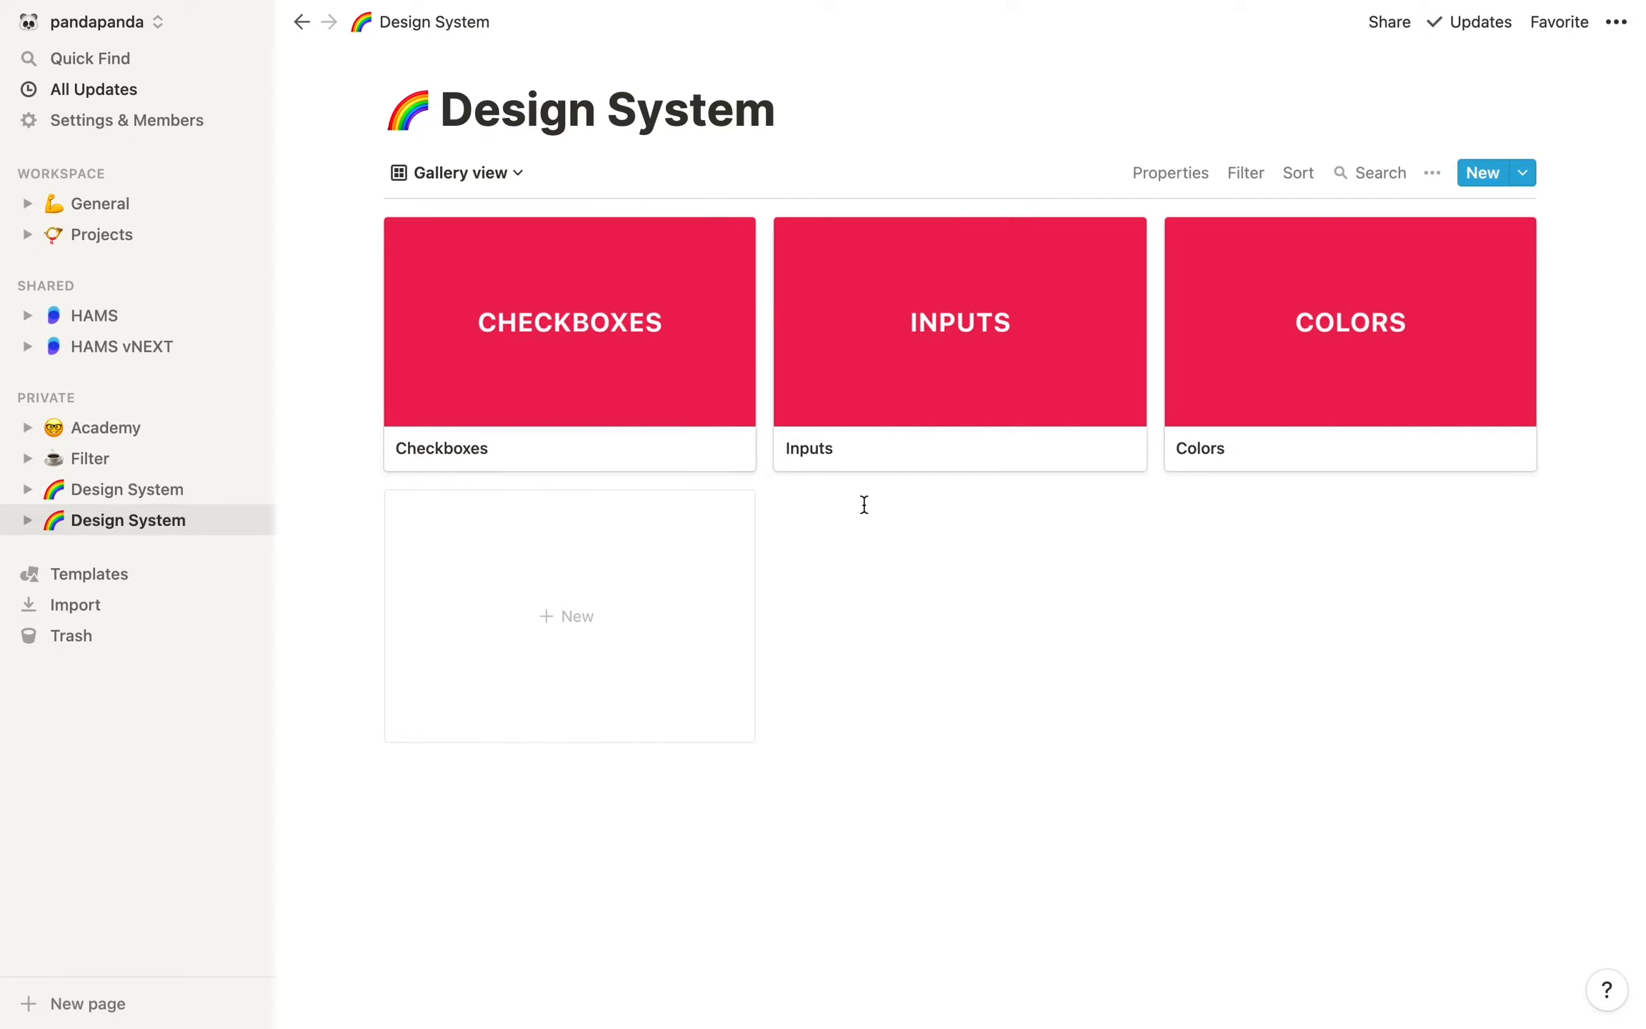
click(1151, 176)
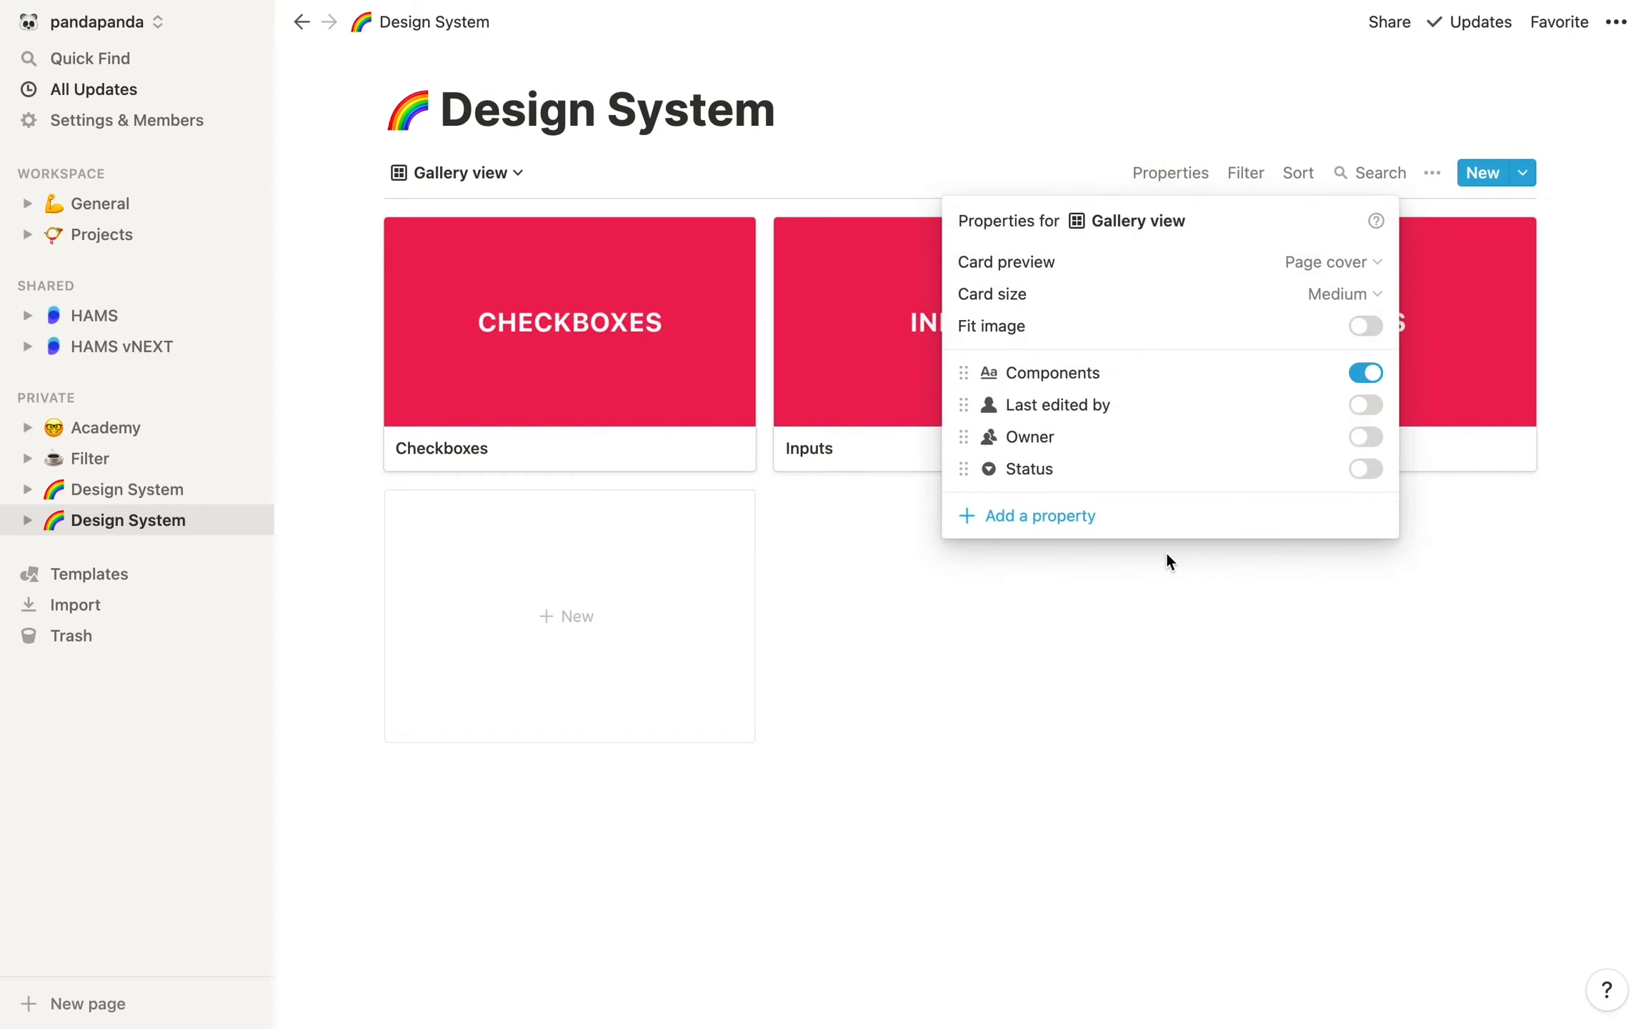
click(1370, 473)
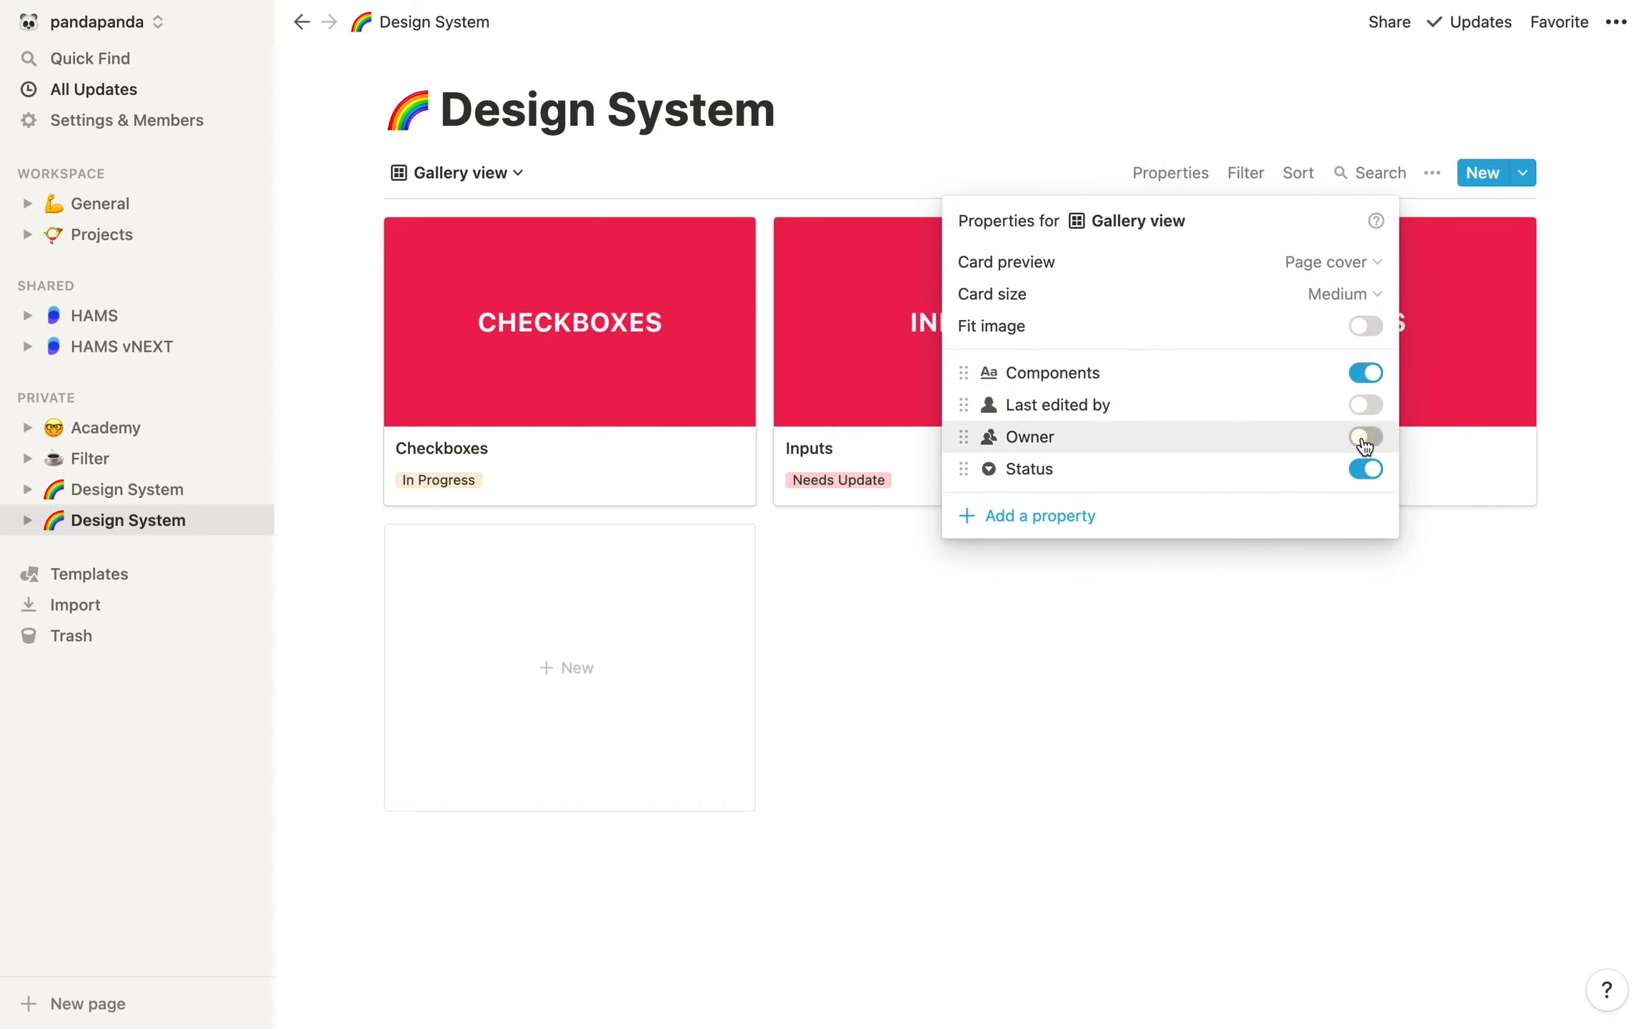
click(1364, 438)
click(1365, 439)
Try the Large and Small card sizes in the Gallery view and set the size back to Medium
click(1343, 294)
click(1293, 400)
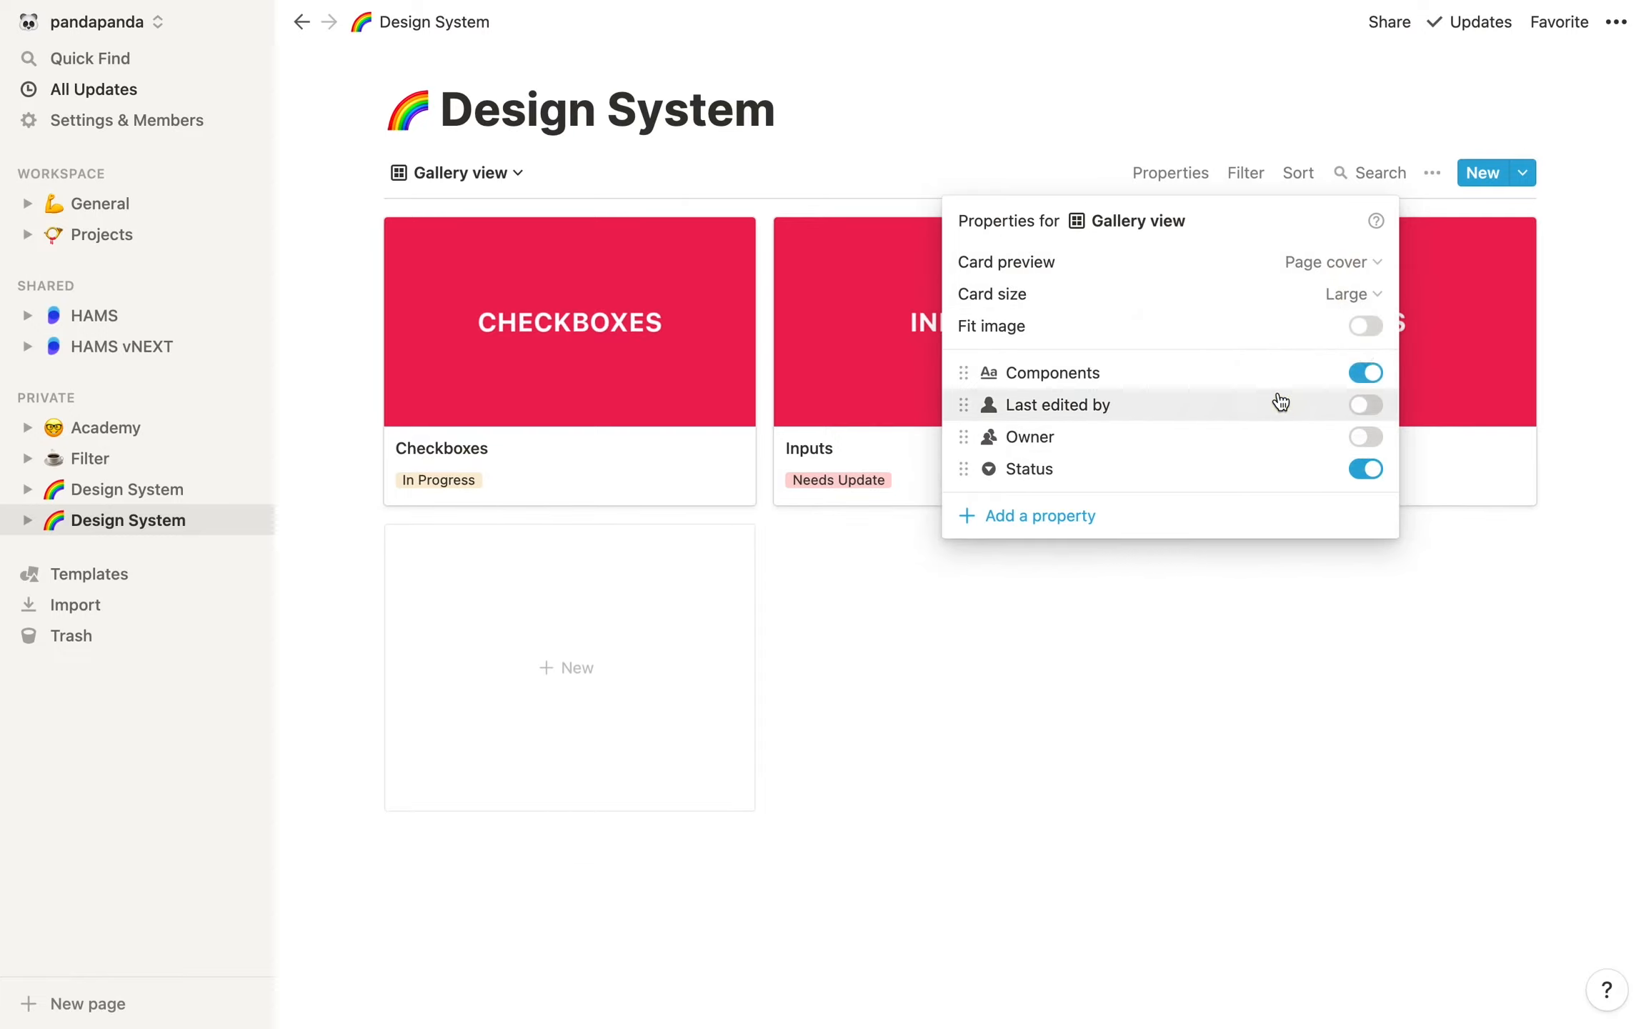
click(1353, 293)
click(1238, 343)
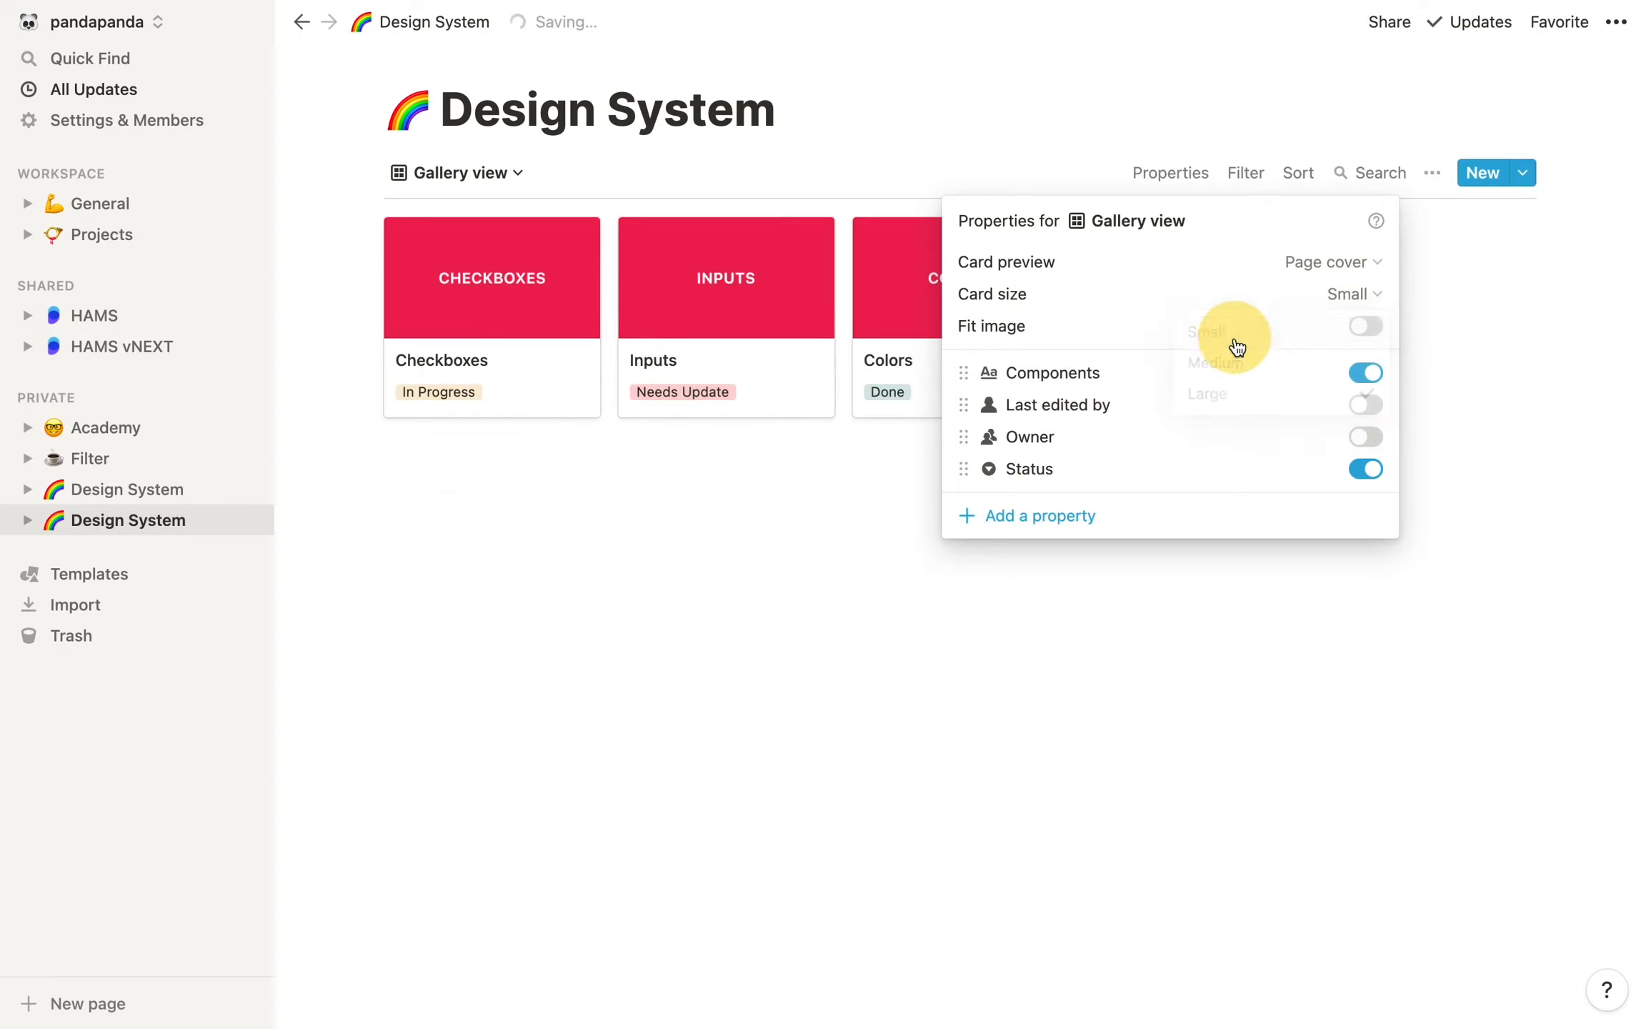
click(1347, 293)
click(1214, 400)
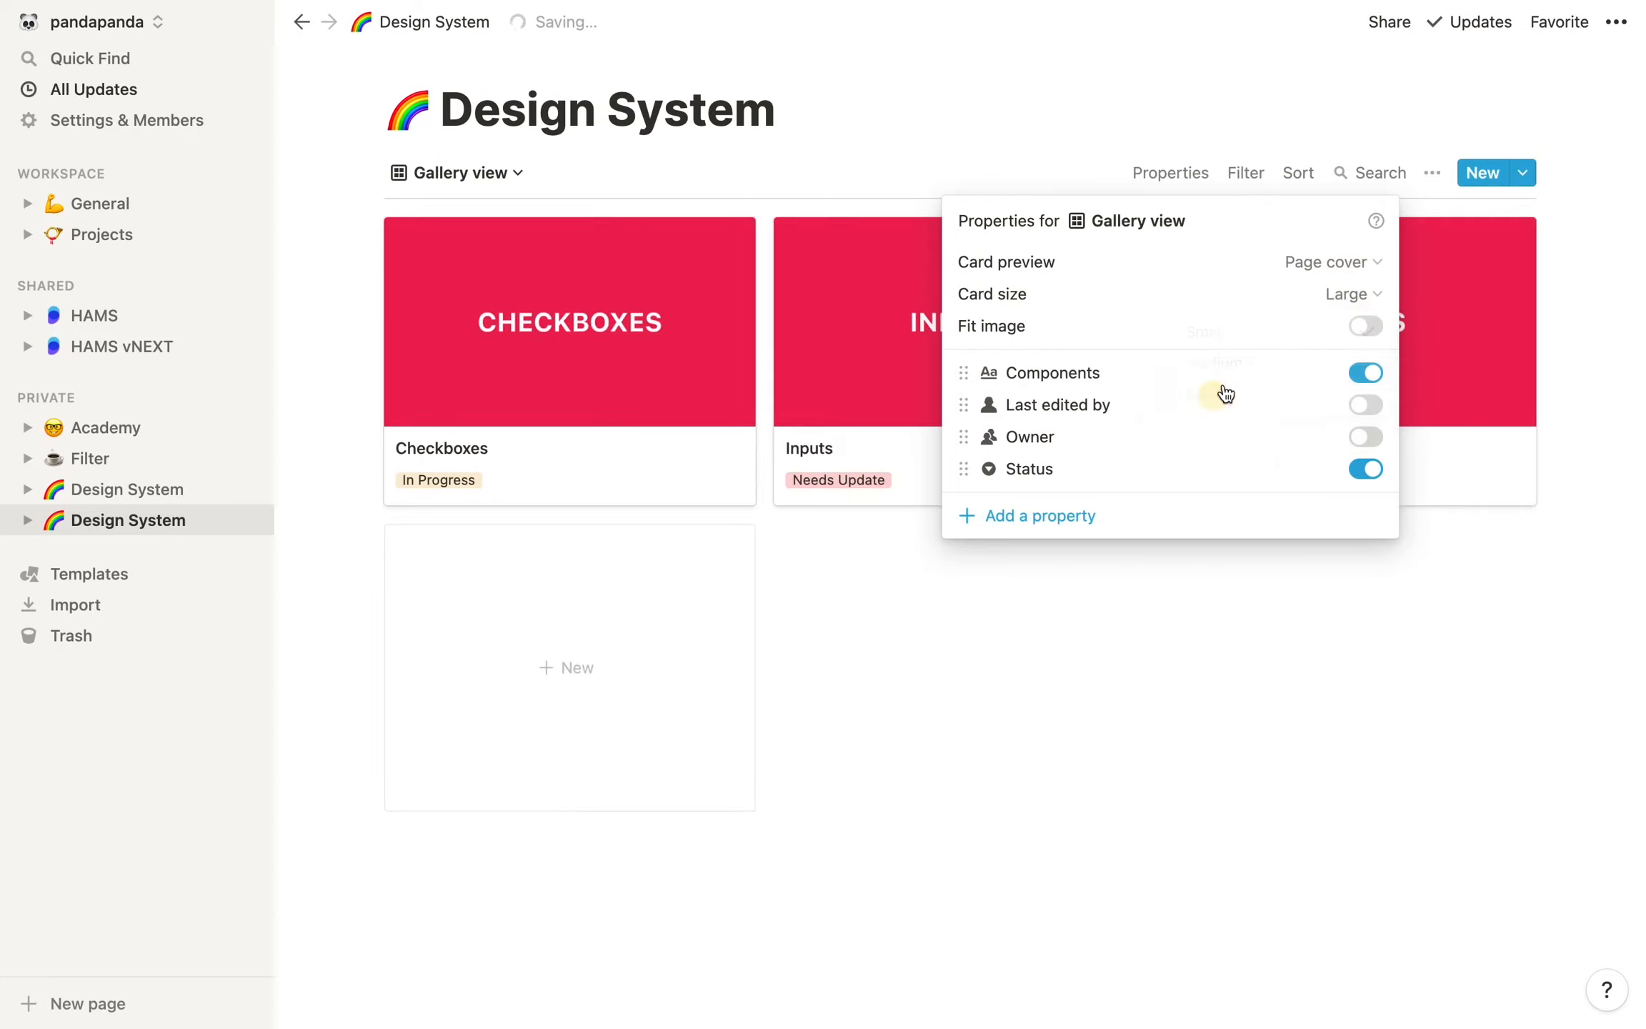
click(1336, 294)
click(1215, 365)
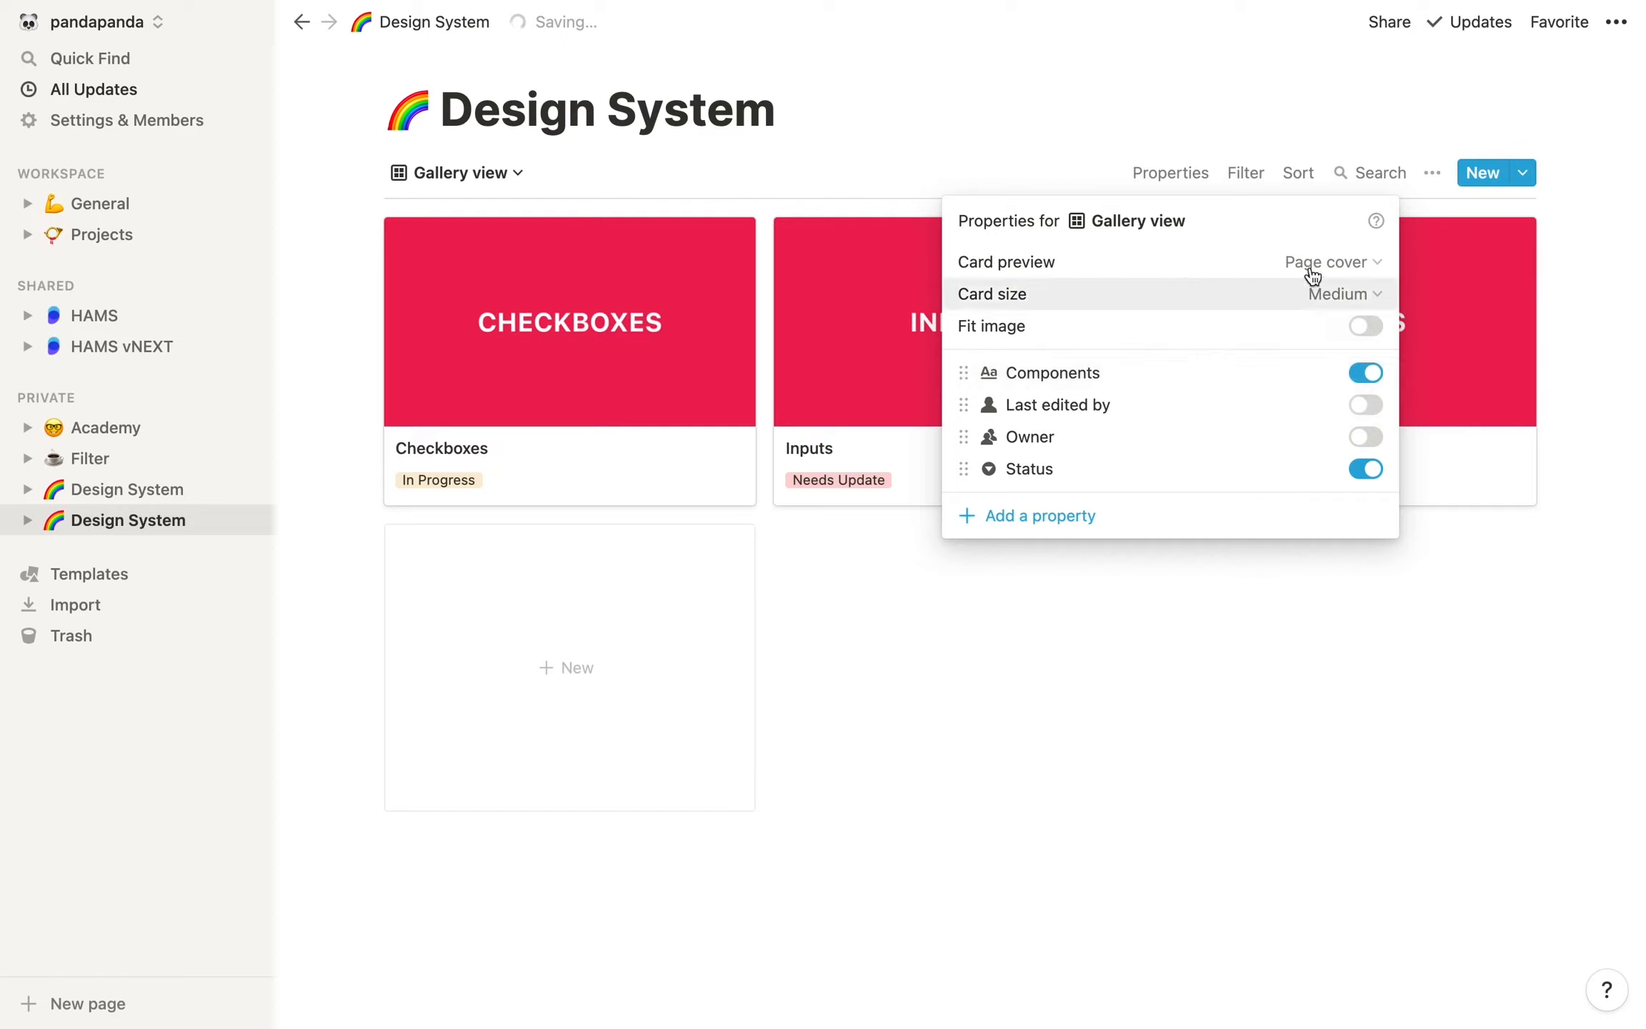
click(1021, 872)
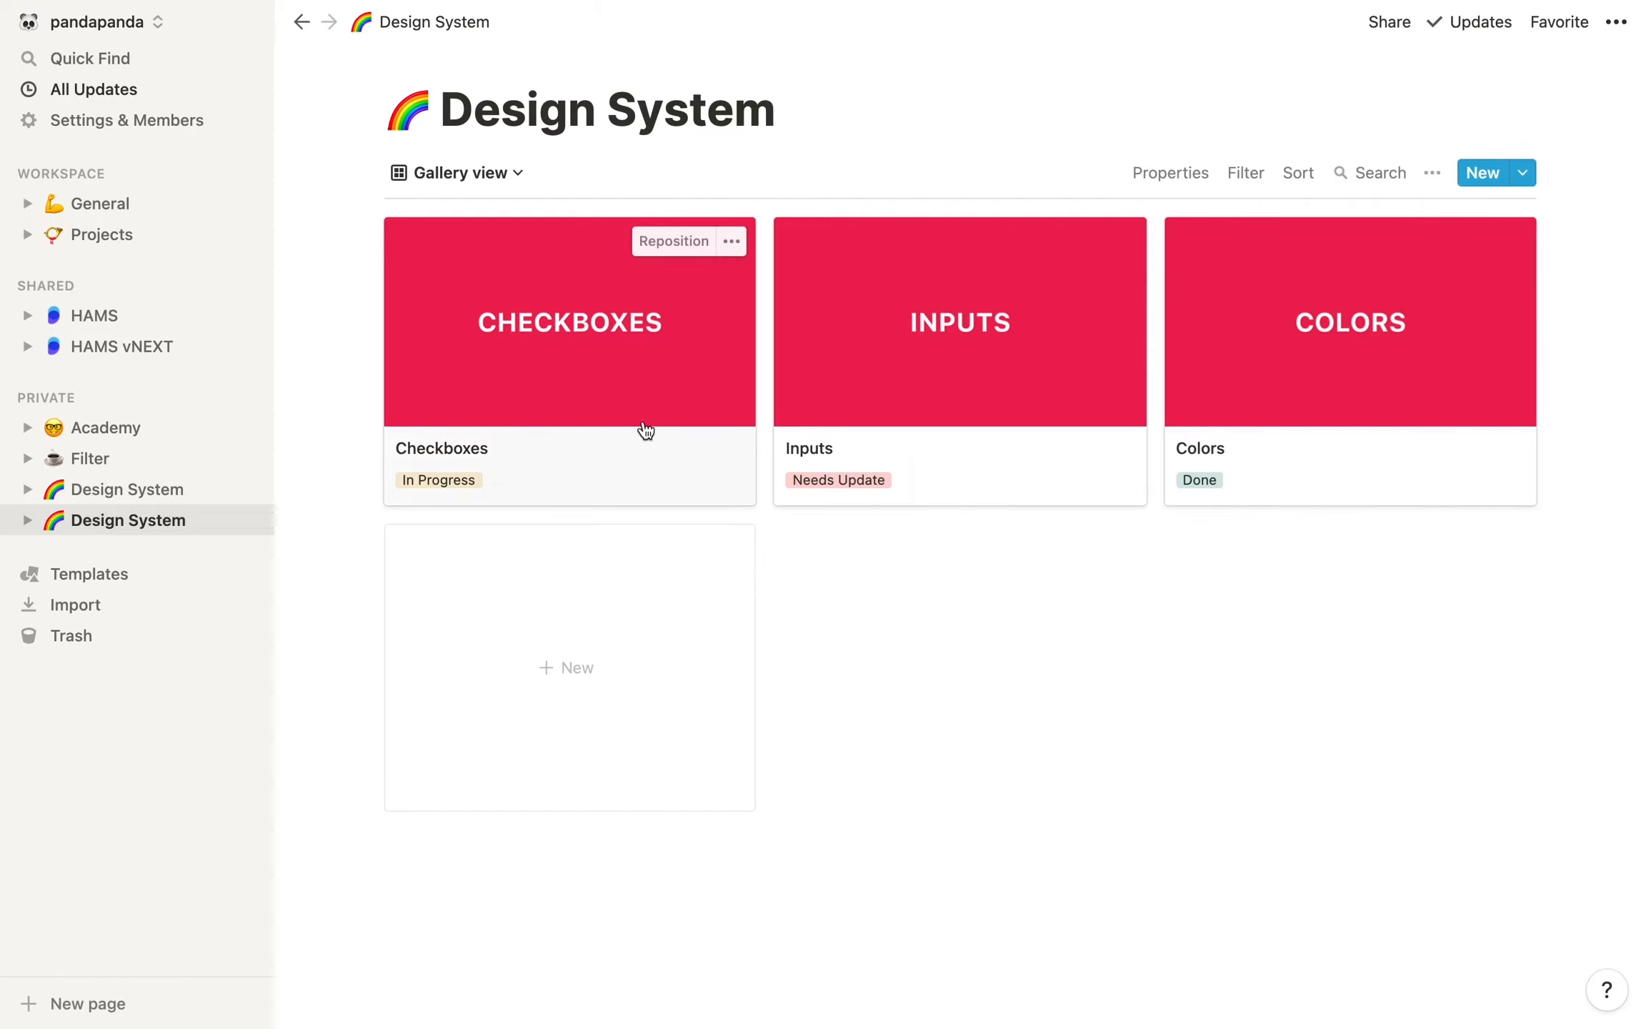
Add a Board view to the Design System database
click(506, 178)
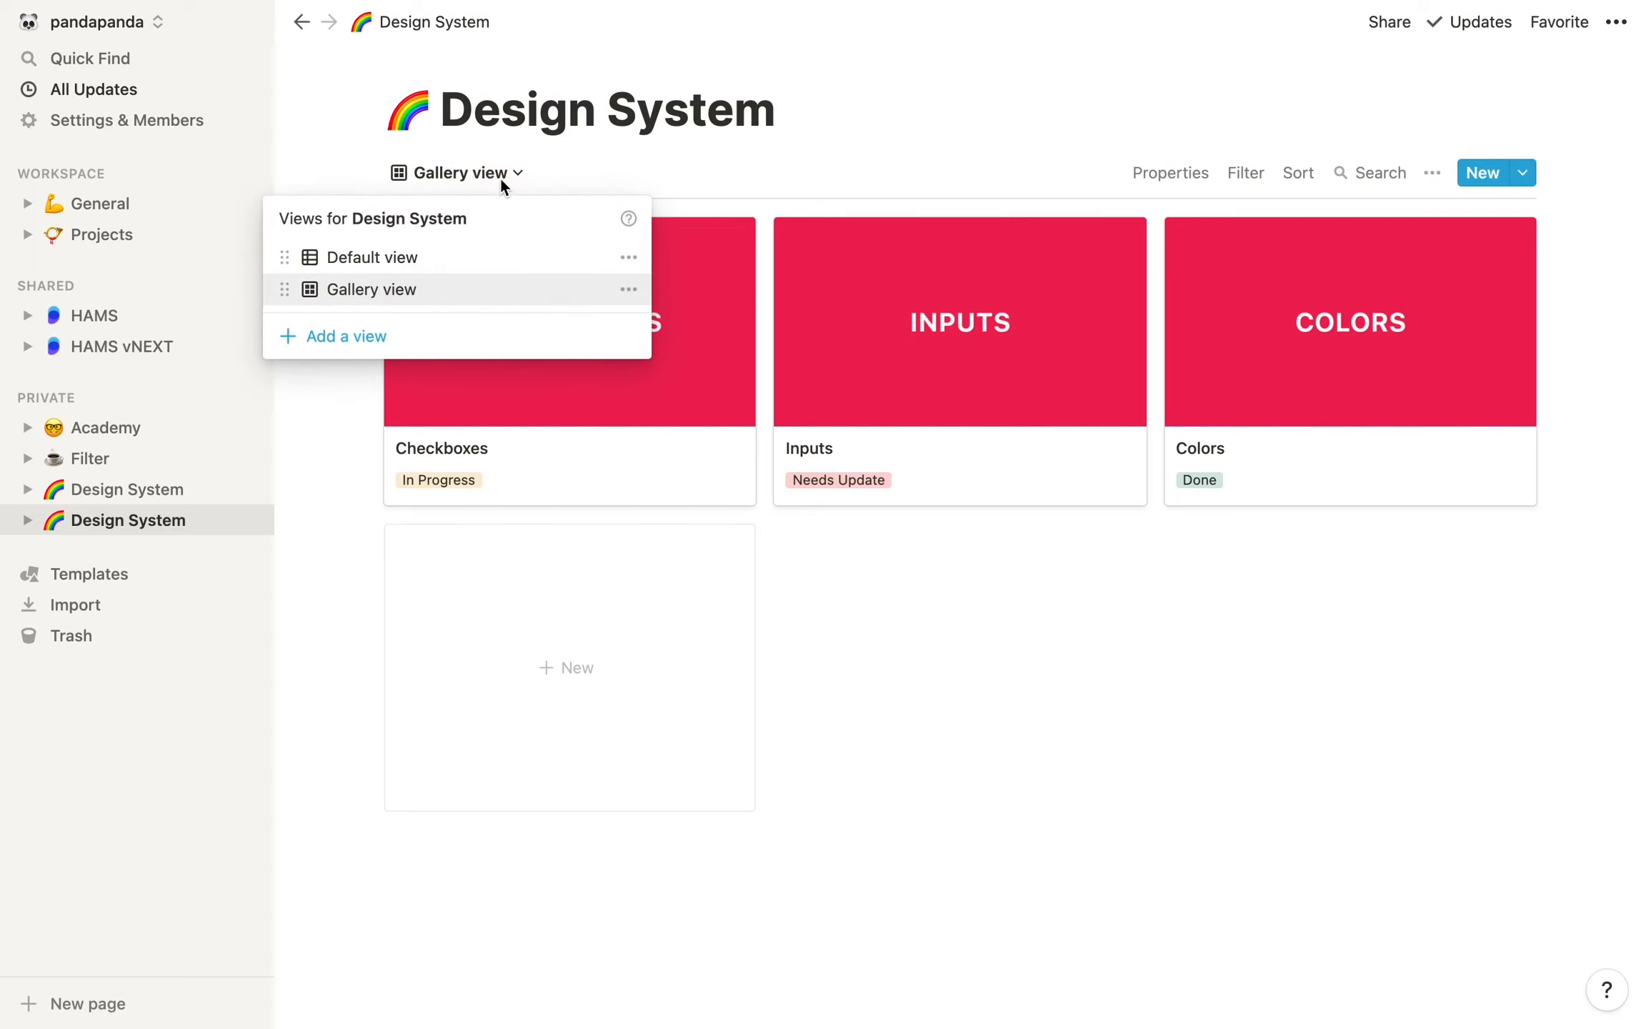
click(364, 338)
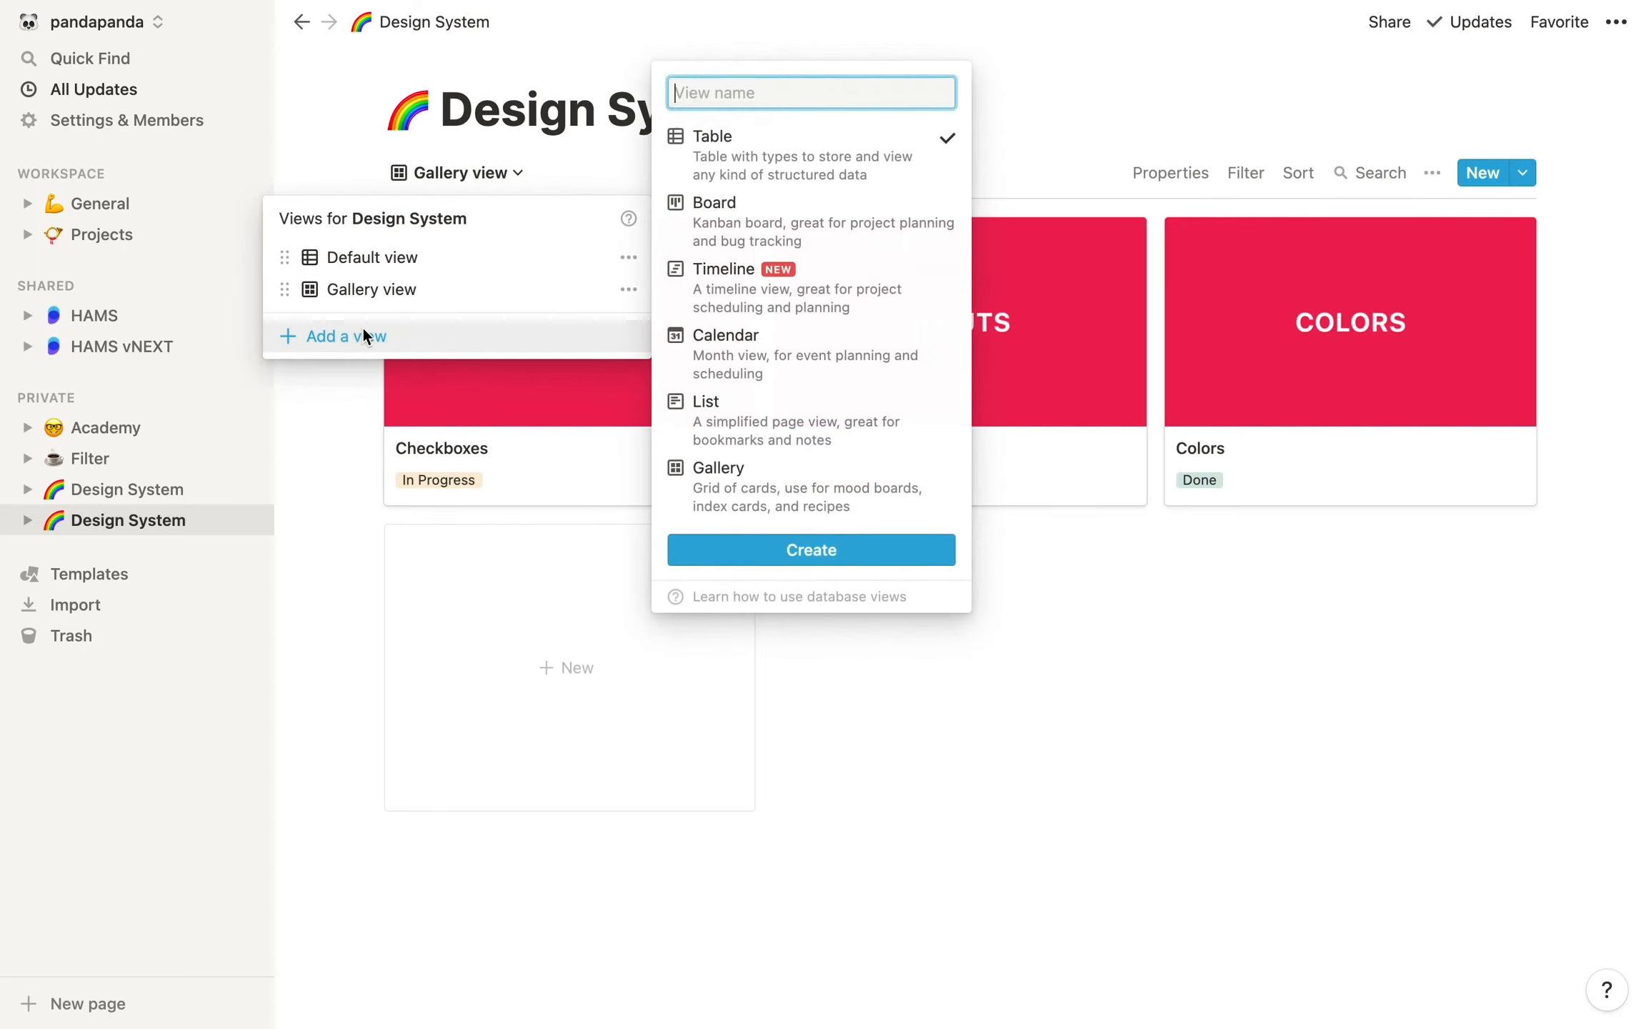
click(746, 225)
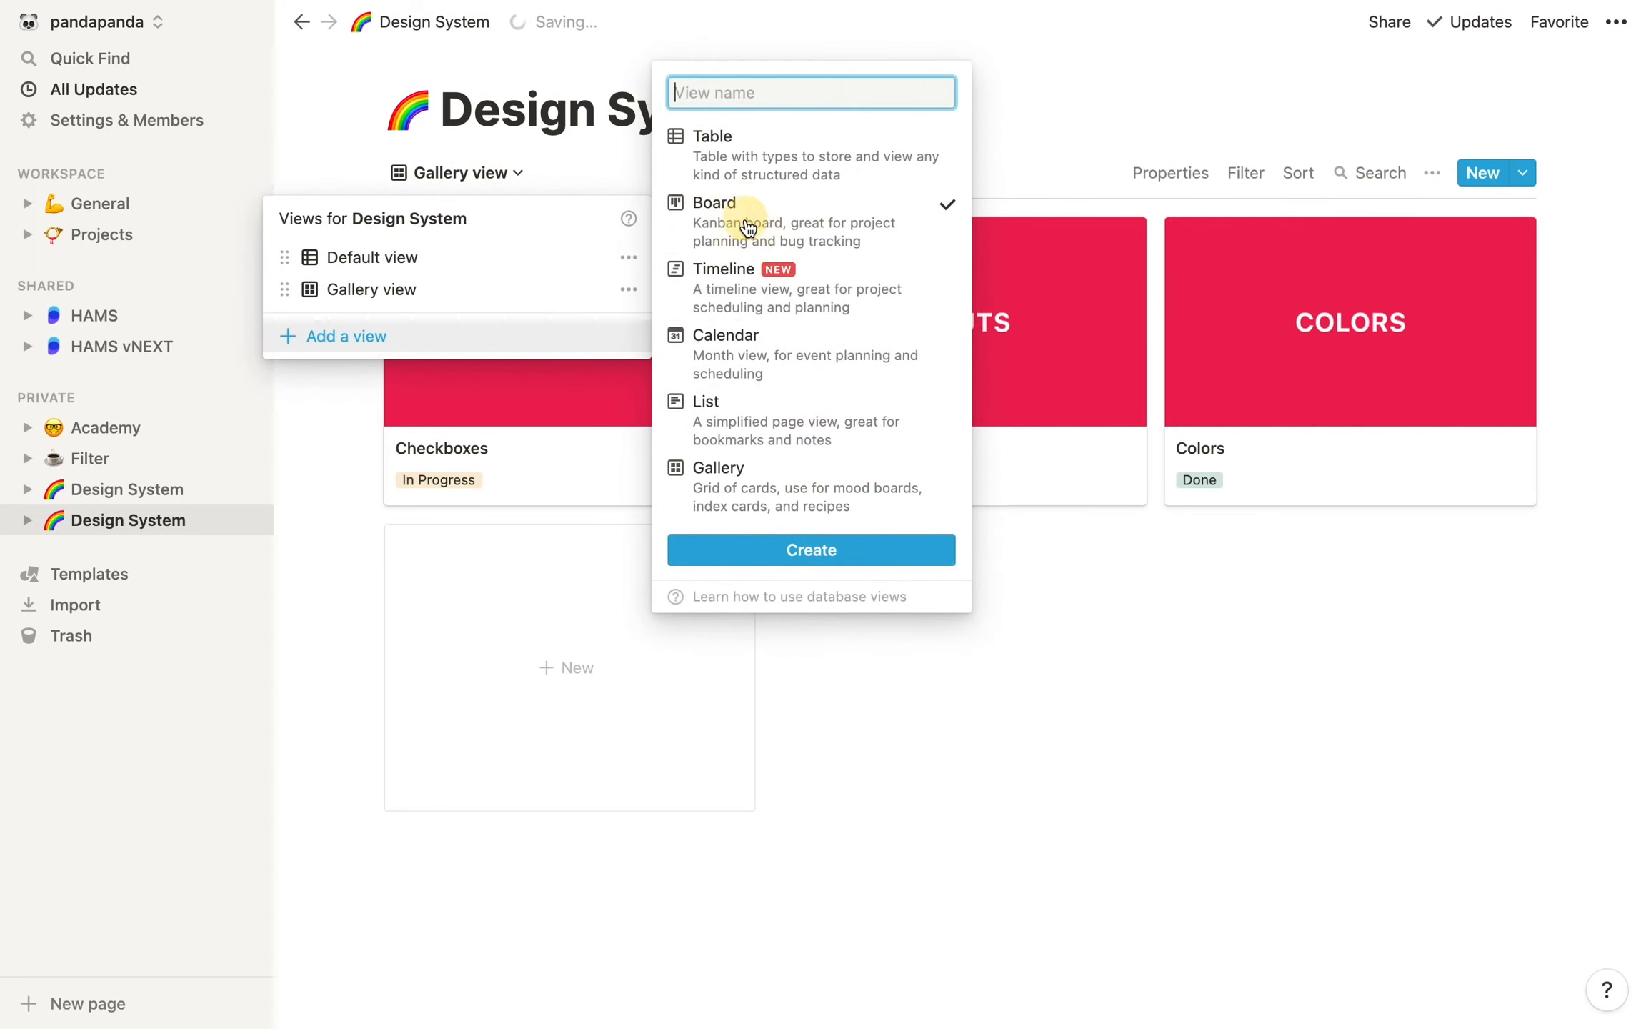
click(840, 552)
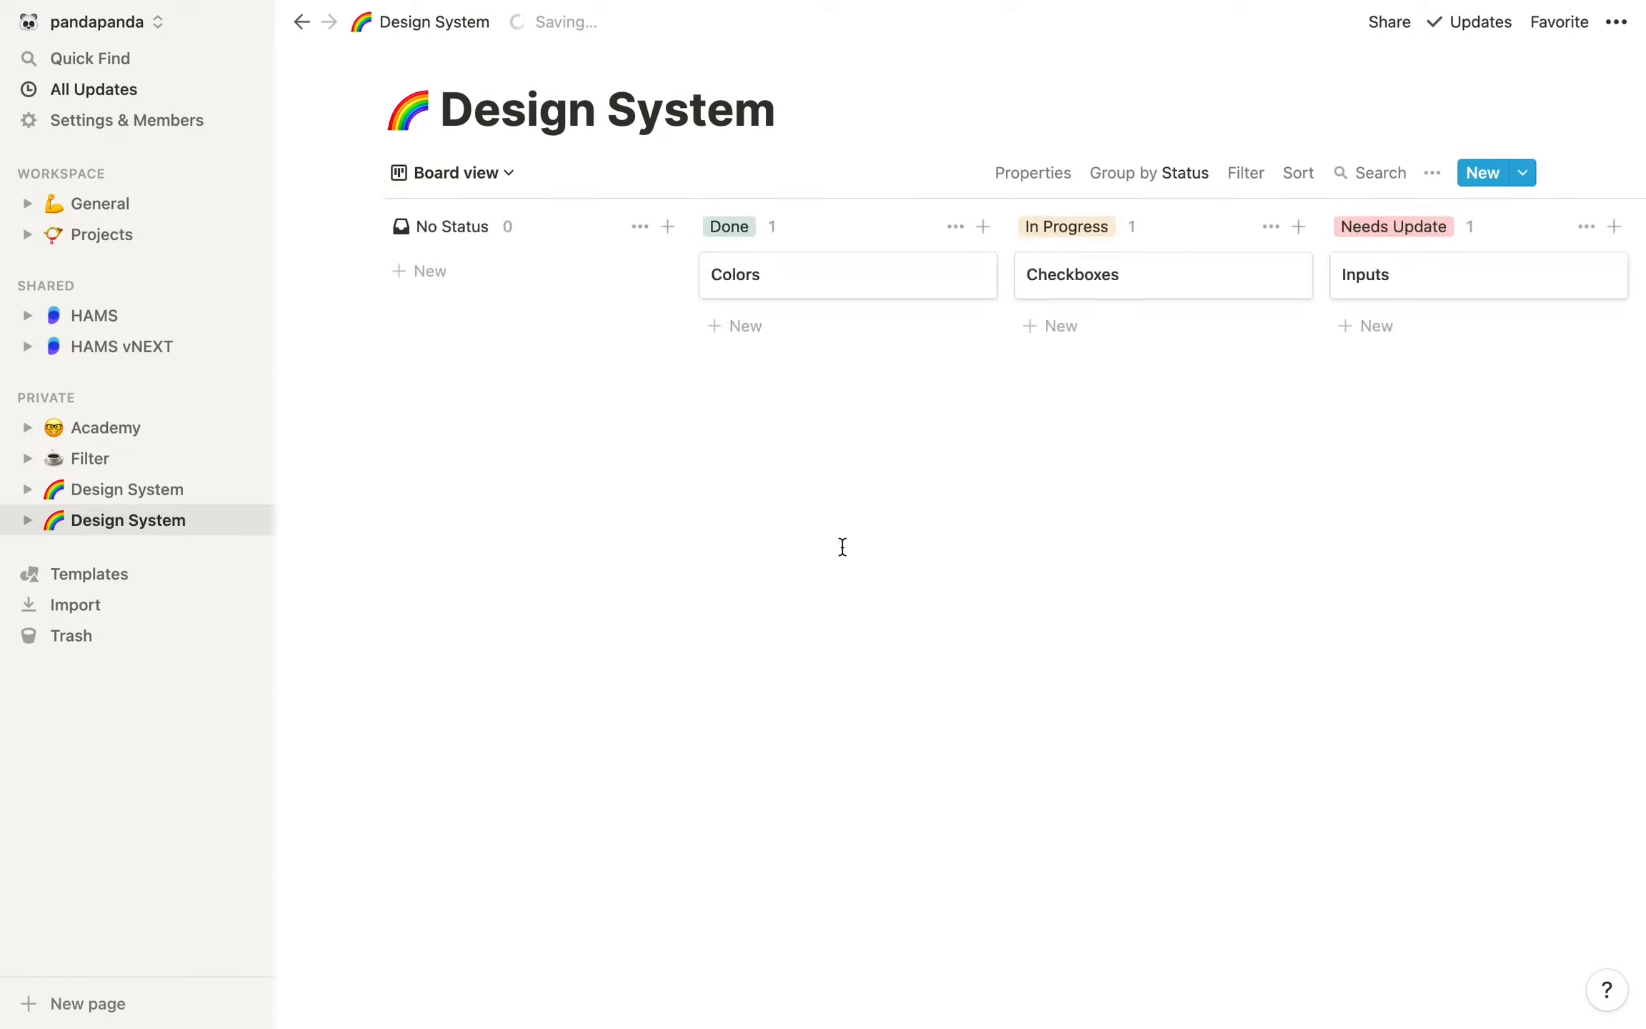
Reorder the board columns to Needs Update, In Progress, Done, and hide the No Status column
drag(823, 220, 1413, 223)
drag(1209, 224, 833, 214)
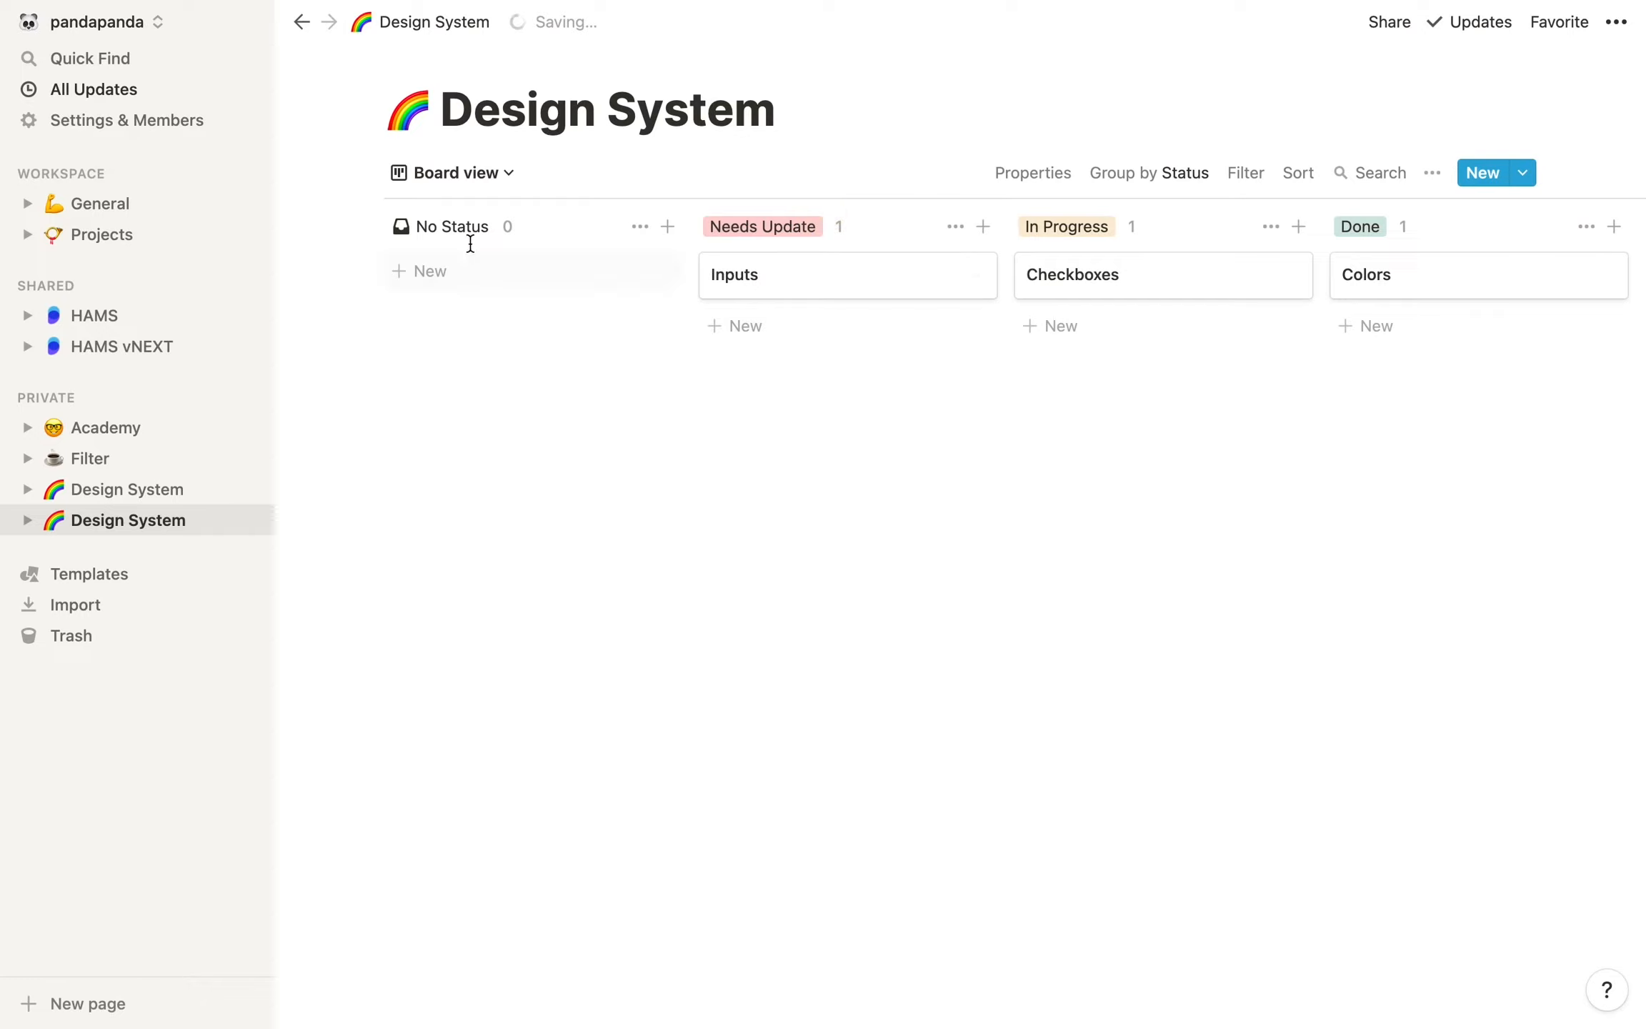
click(638, 227)
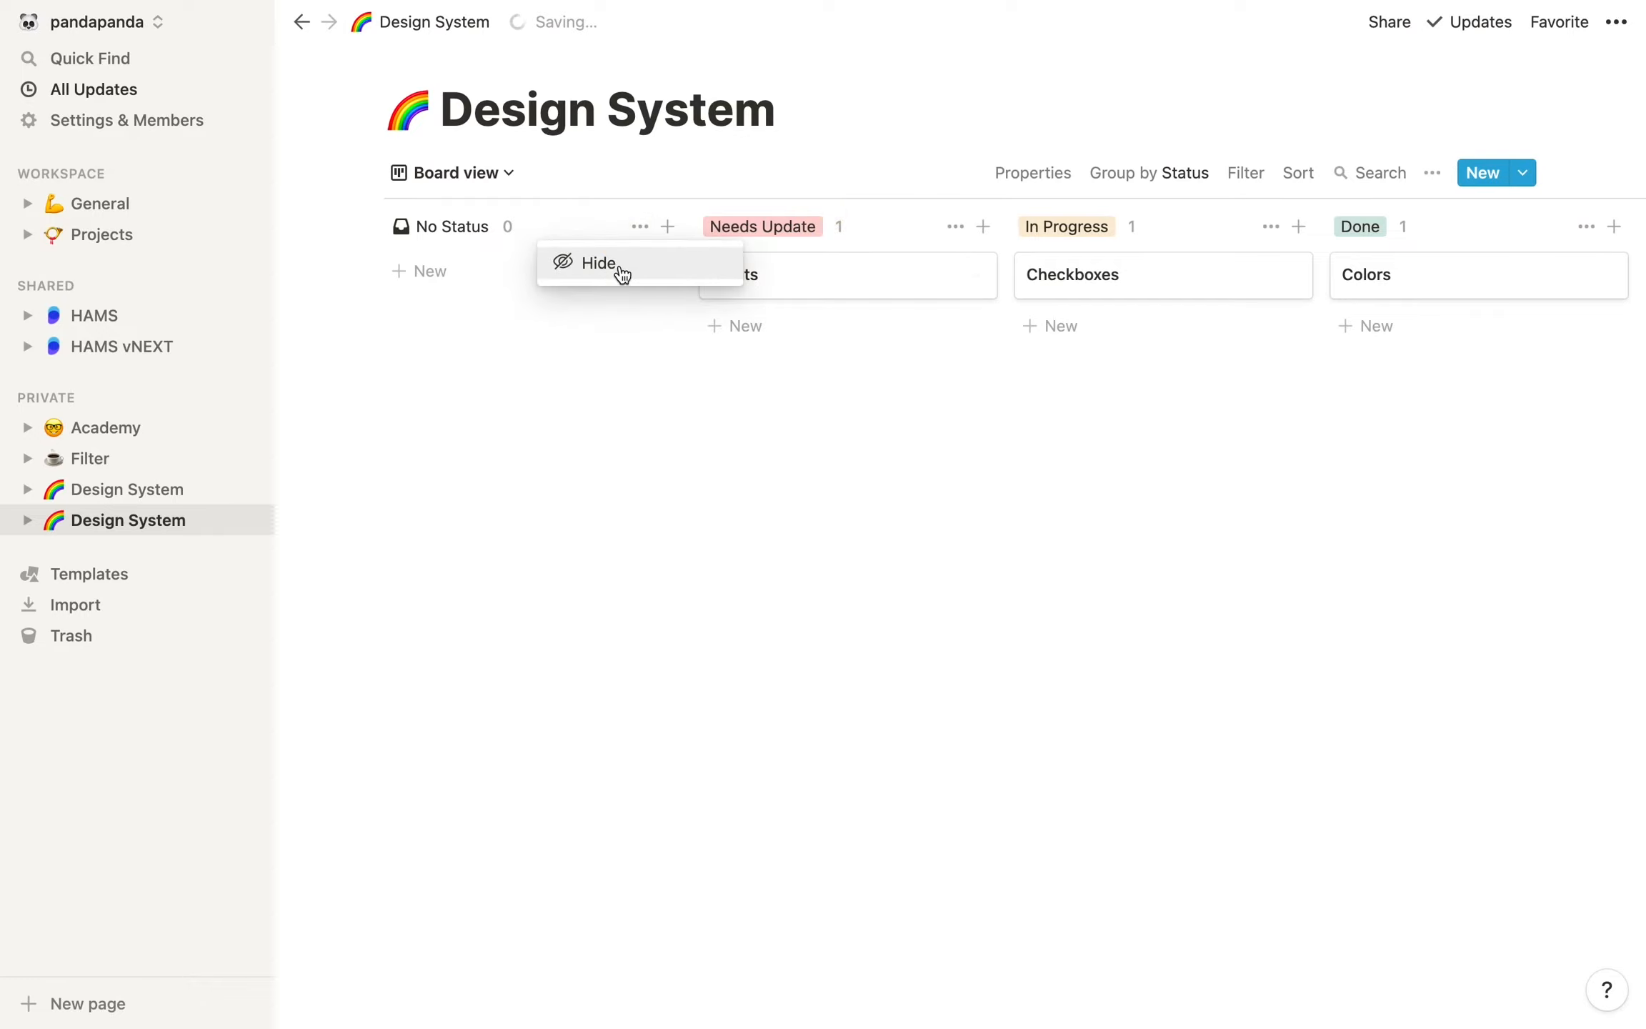
click(619, 268)
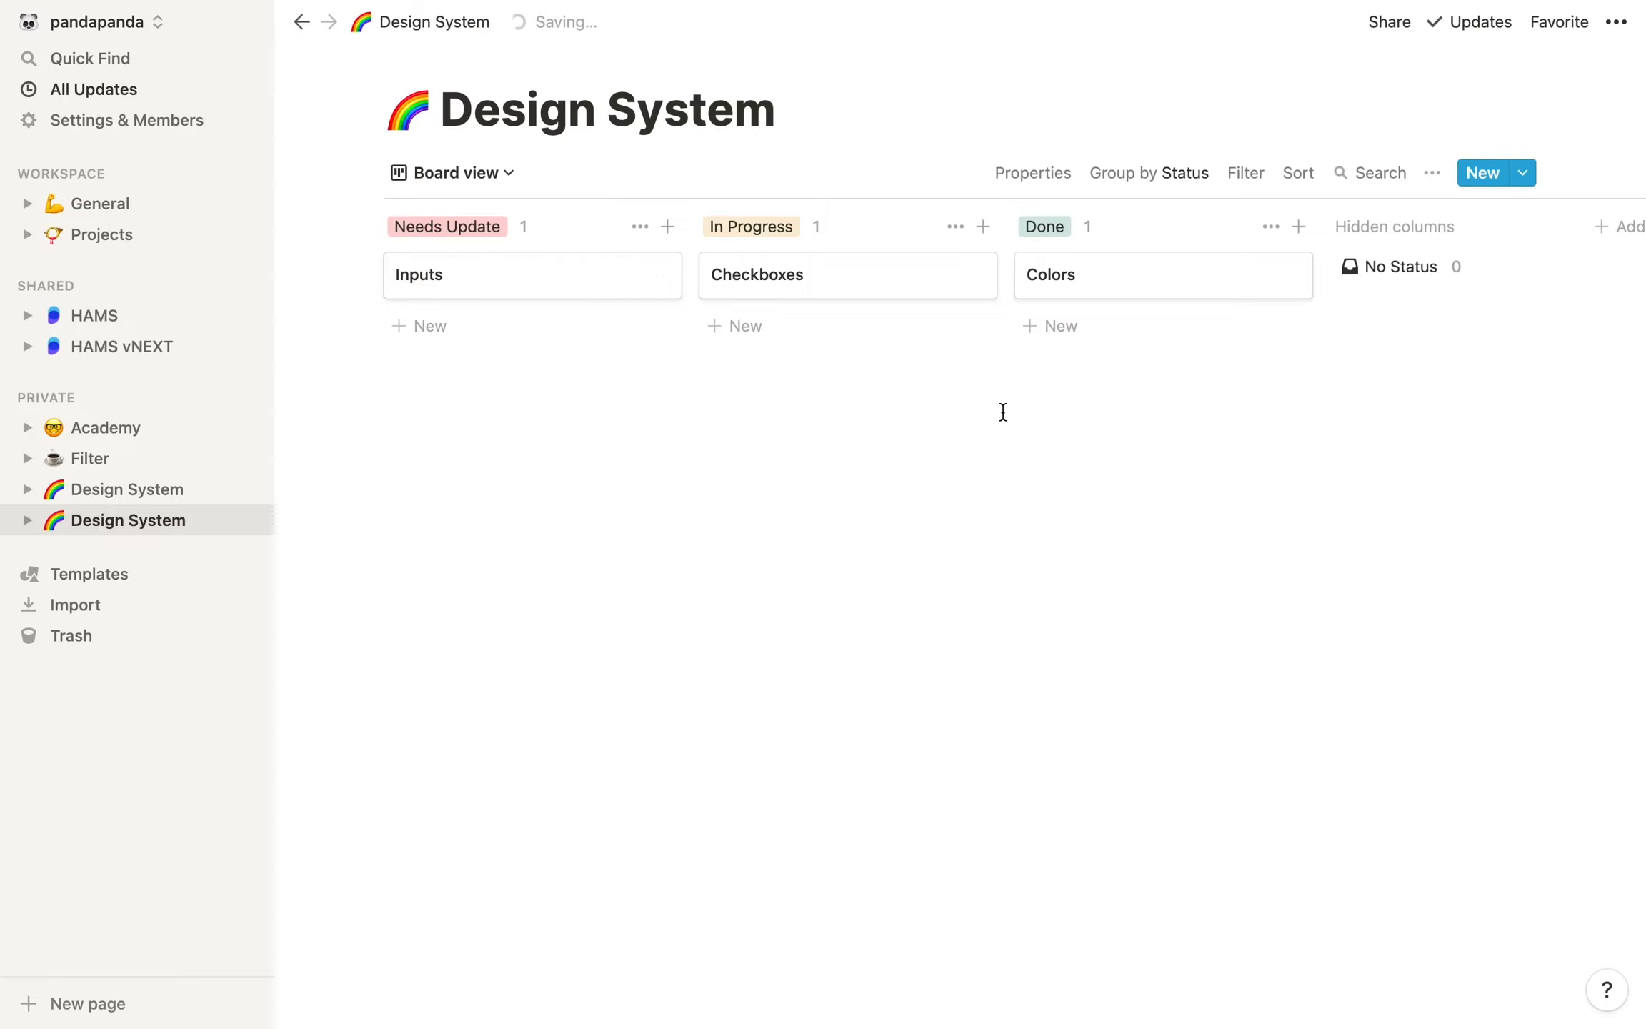
click(1249, 177)
click(1299, 179)
click(1299, 179)
click(1297, 177)
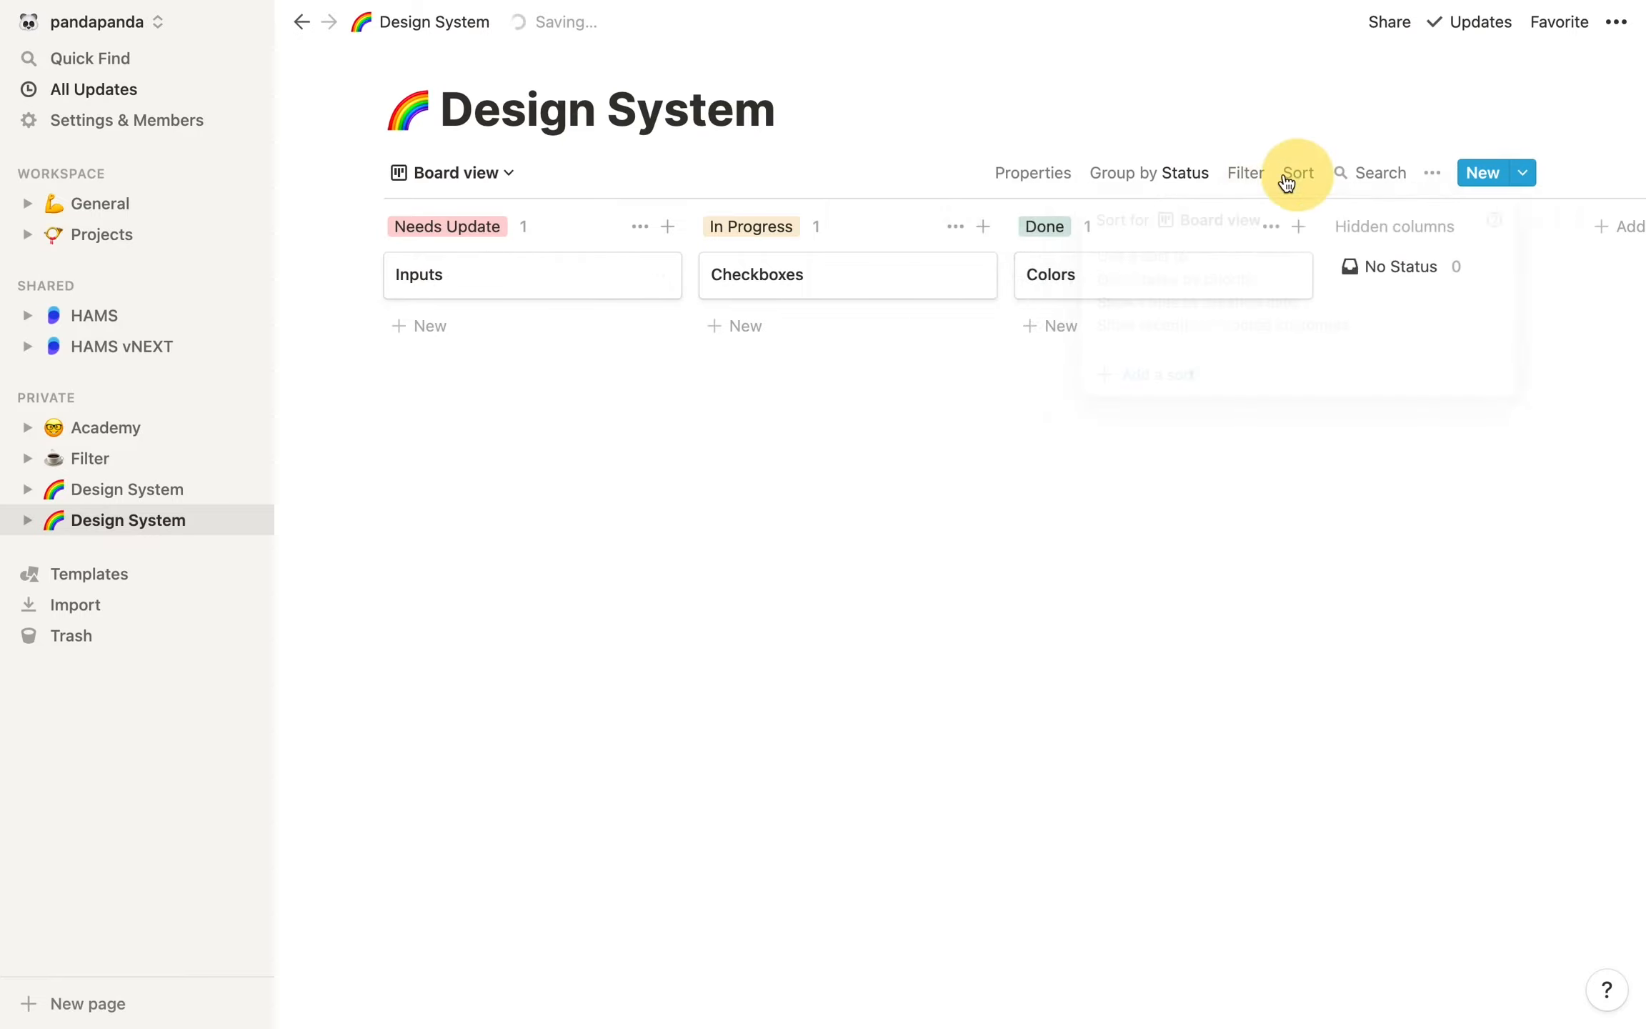
Look through the database's Default, Gallery and Board views in turn
click(498, 184)
click(396, 257)
click(475, 177)
click(393, 291)
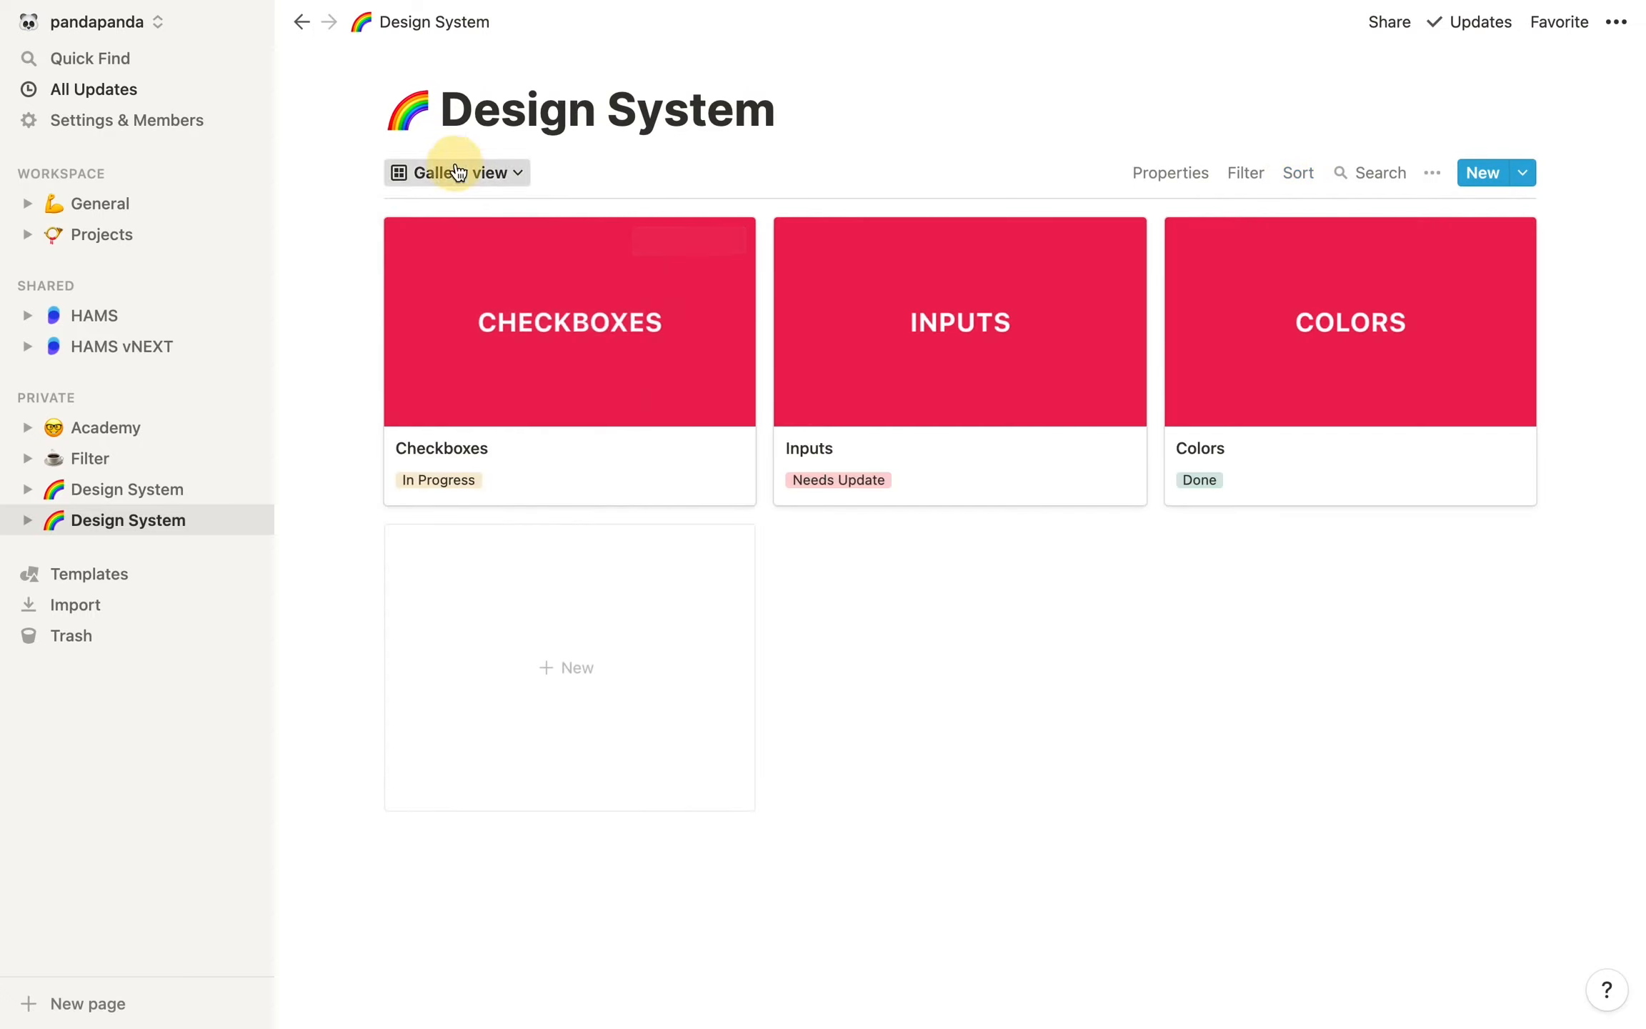
click(458, 173)
click(392, 324)
click(934, 693)
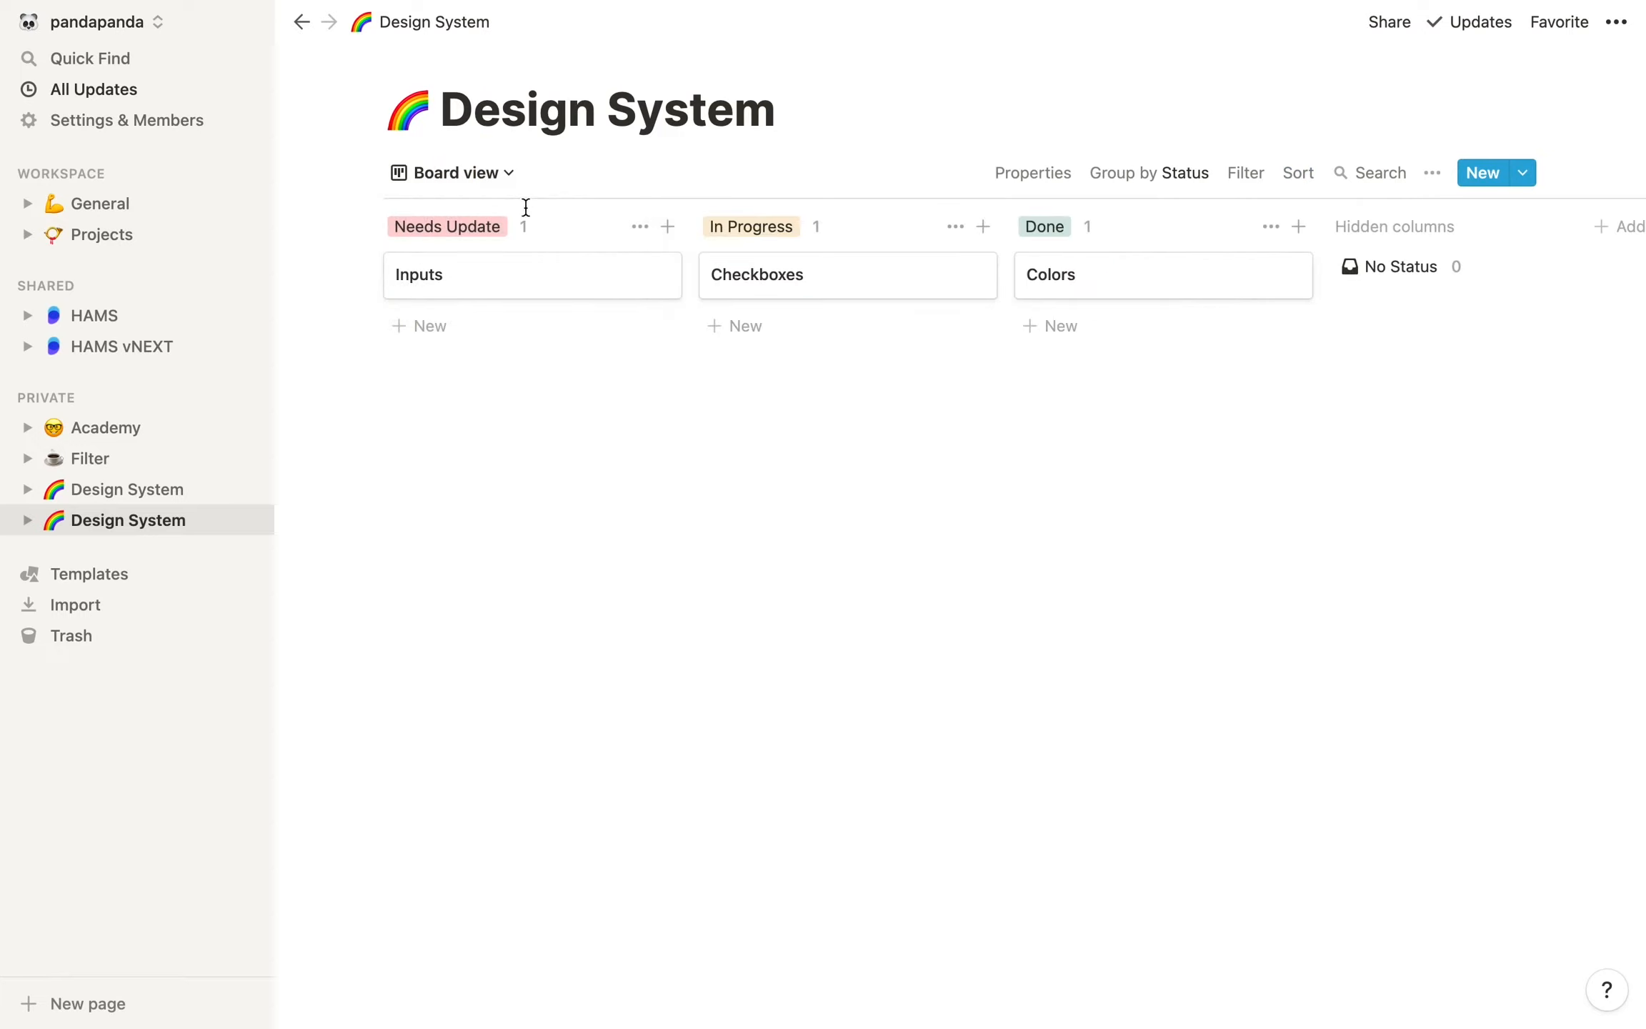
Switch the database to the Gallery view and open the Colors card as a full page
click(488, 177)
click(436, 289)
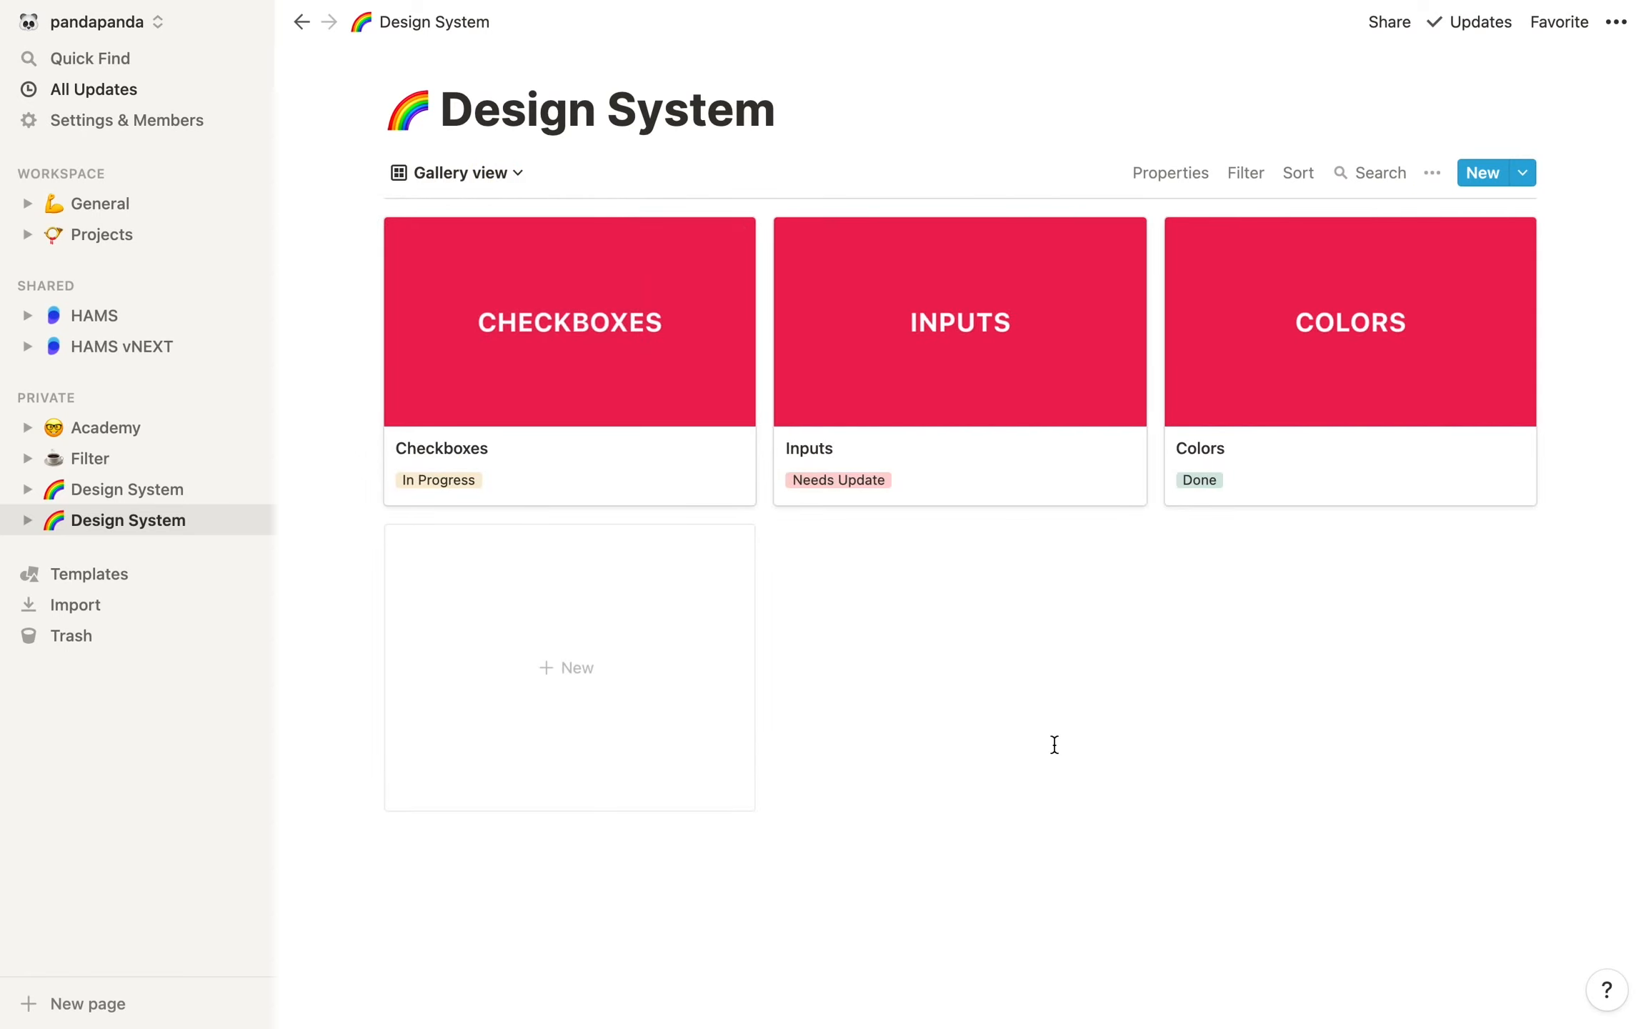
click(1328, 312)
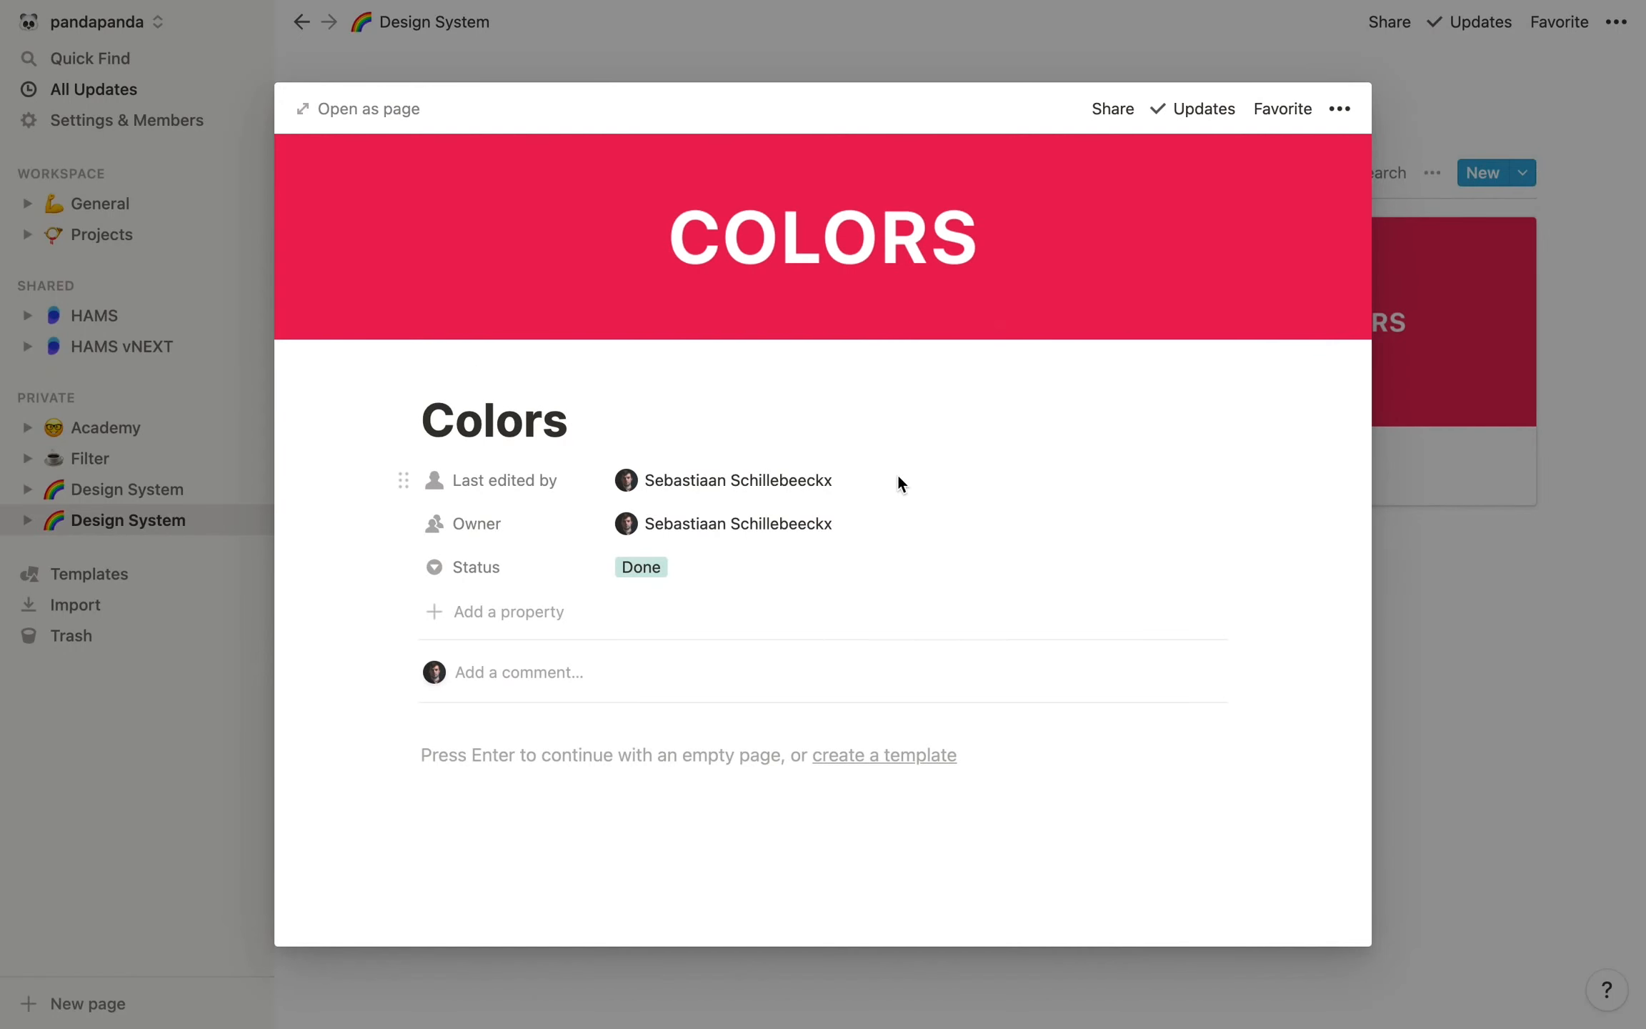
click(367, 110)
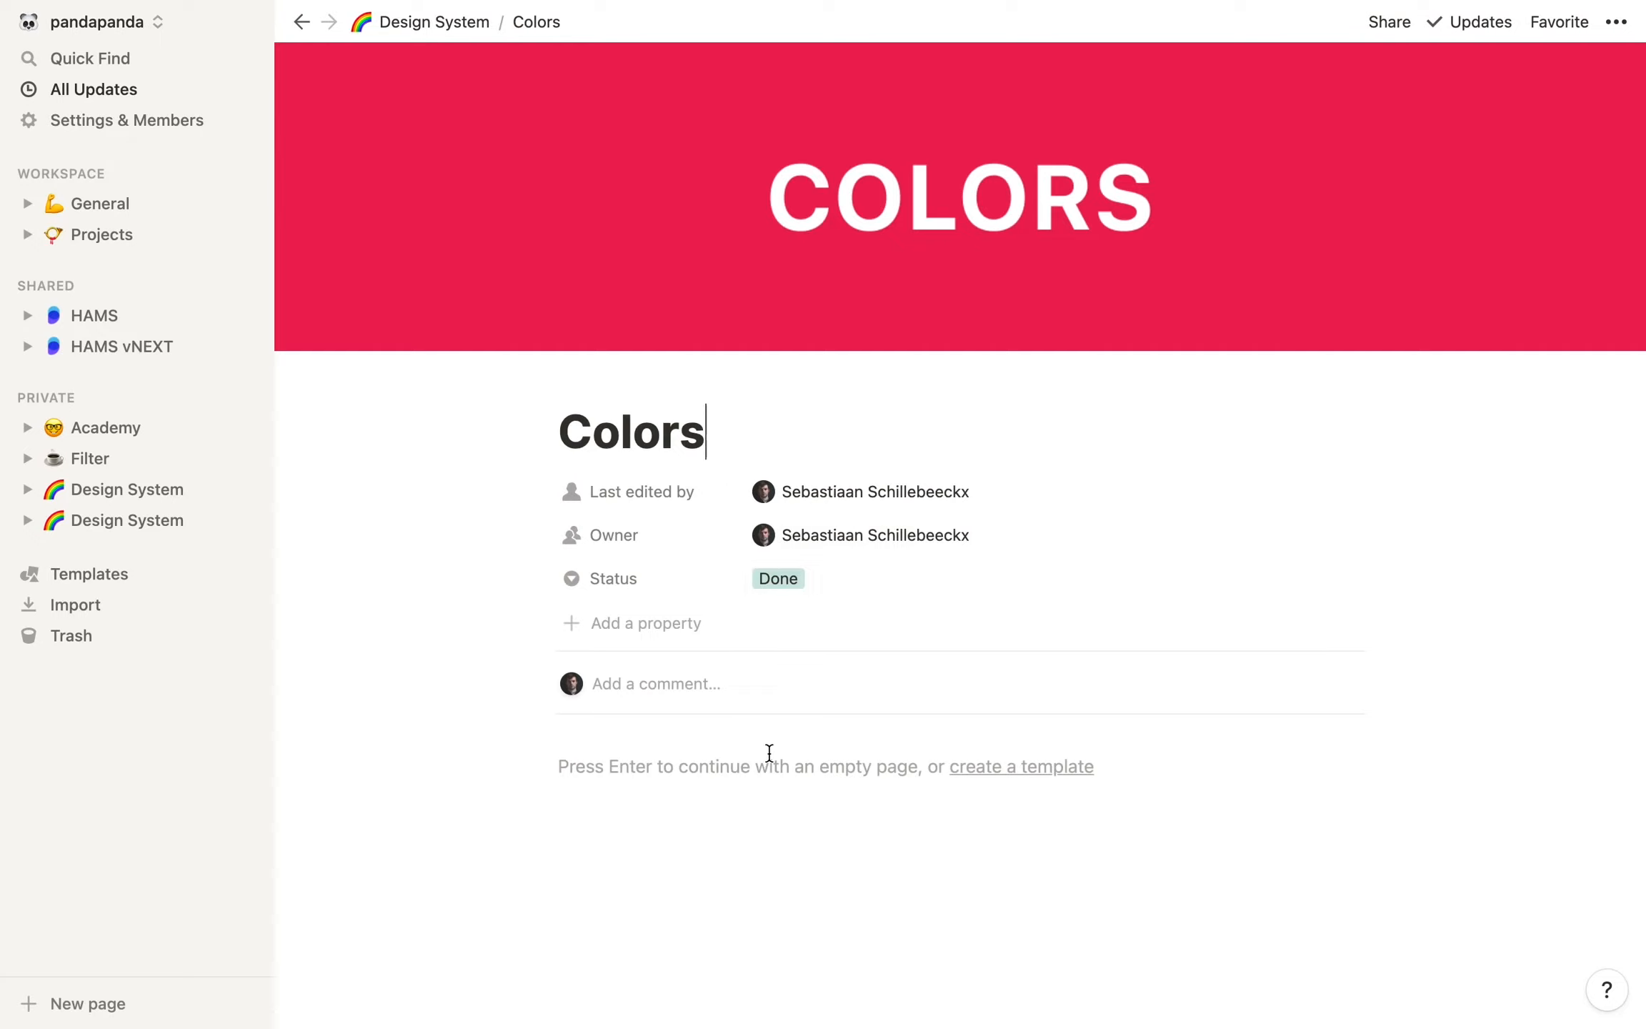
Switch to the NDS file in Figma and copy its share link with access for anyone with the link
key(super+Tab)
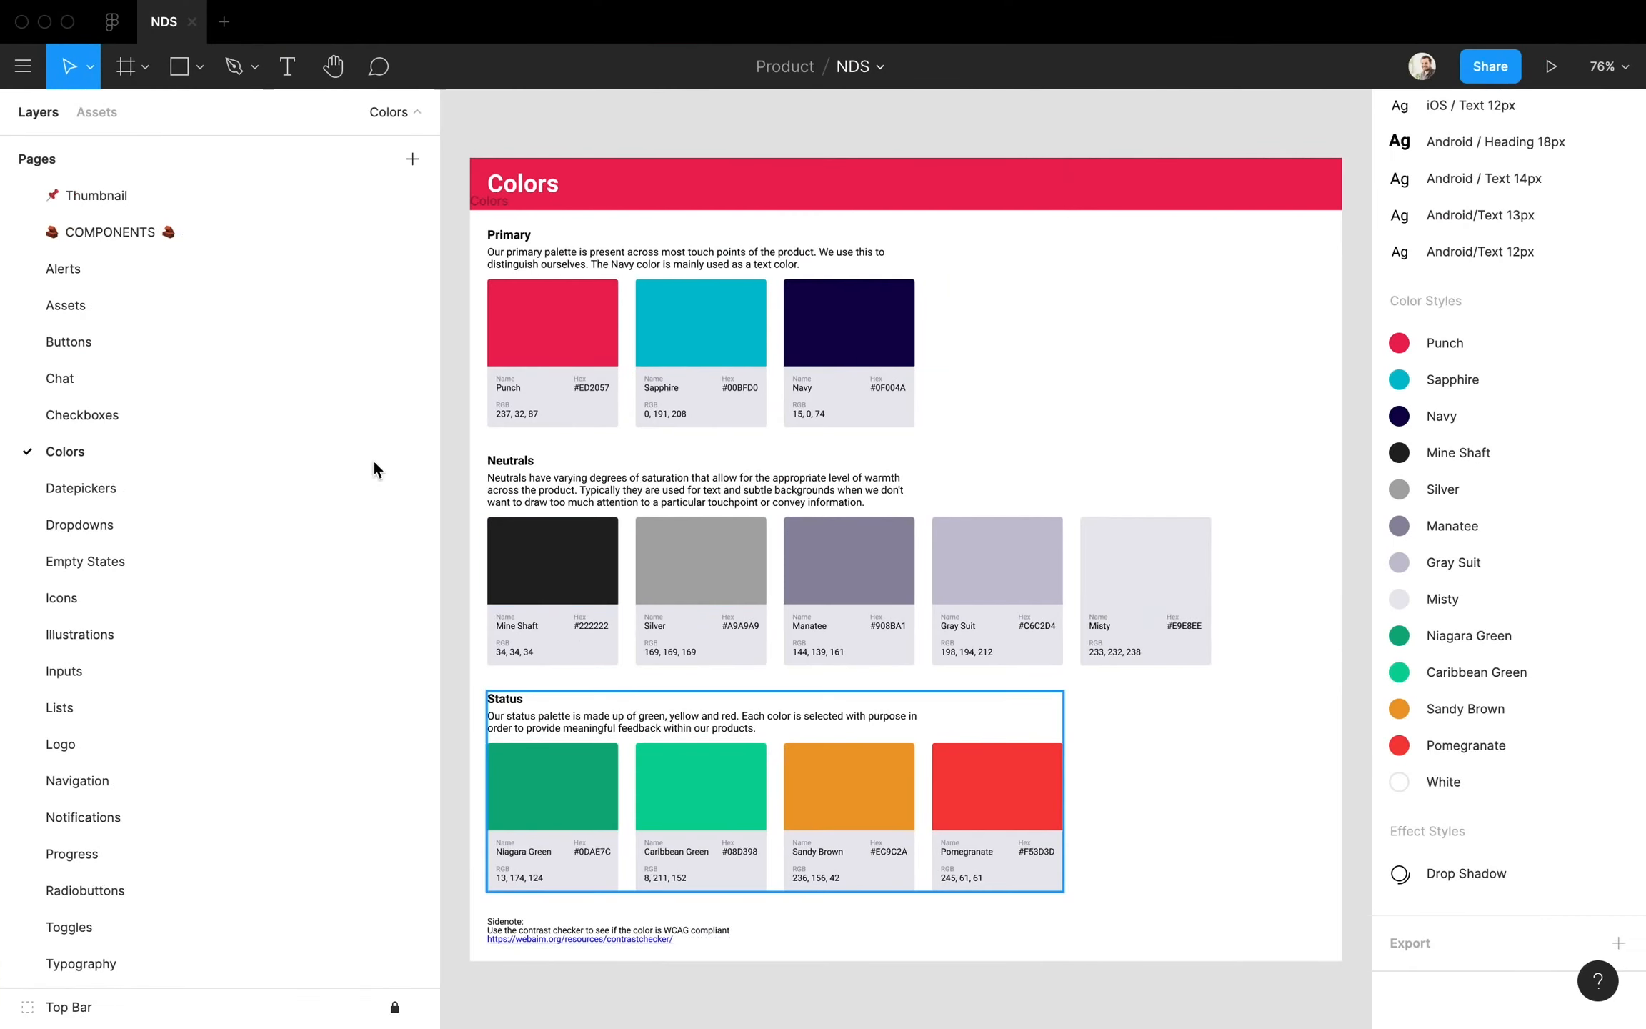
click(1485, 69)
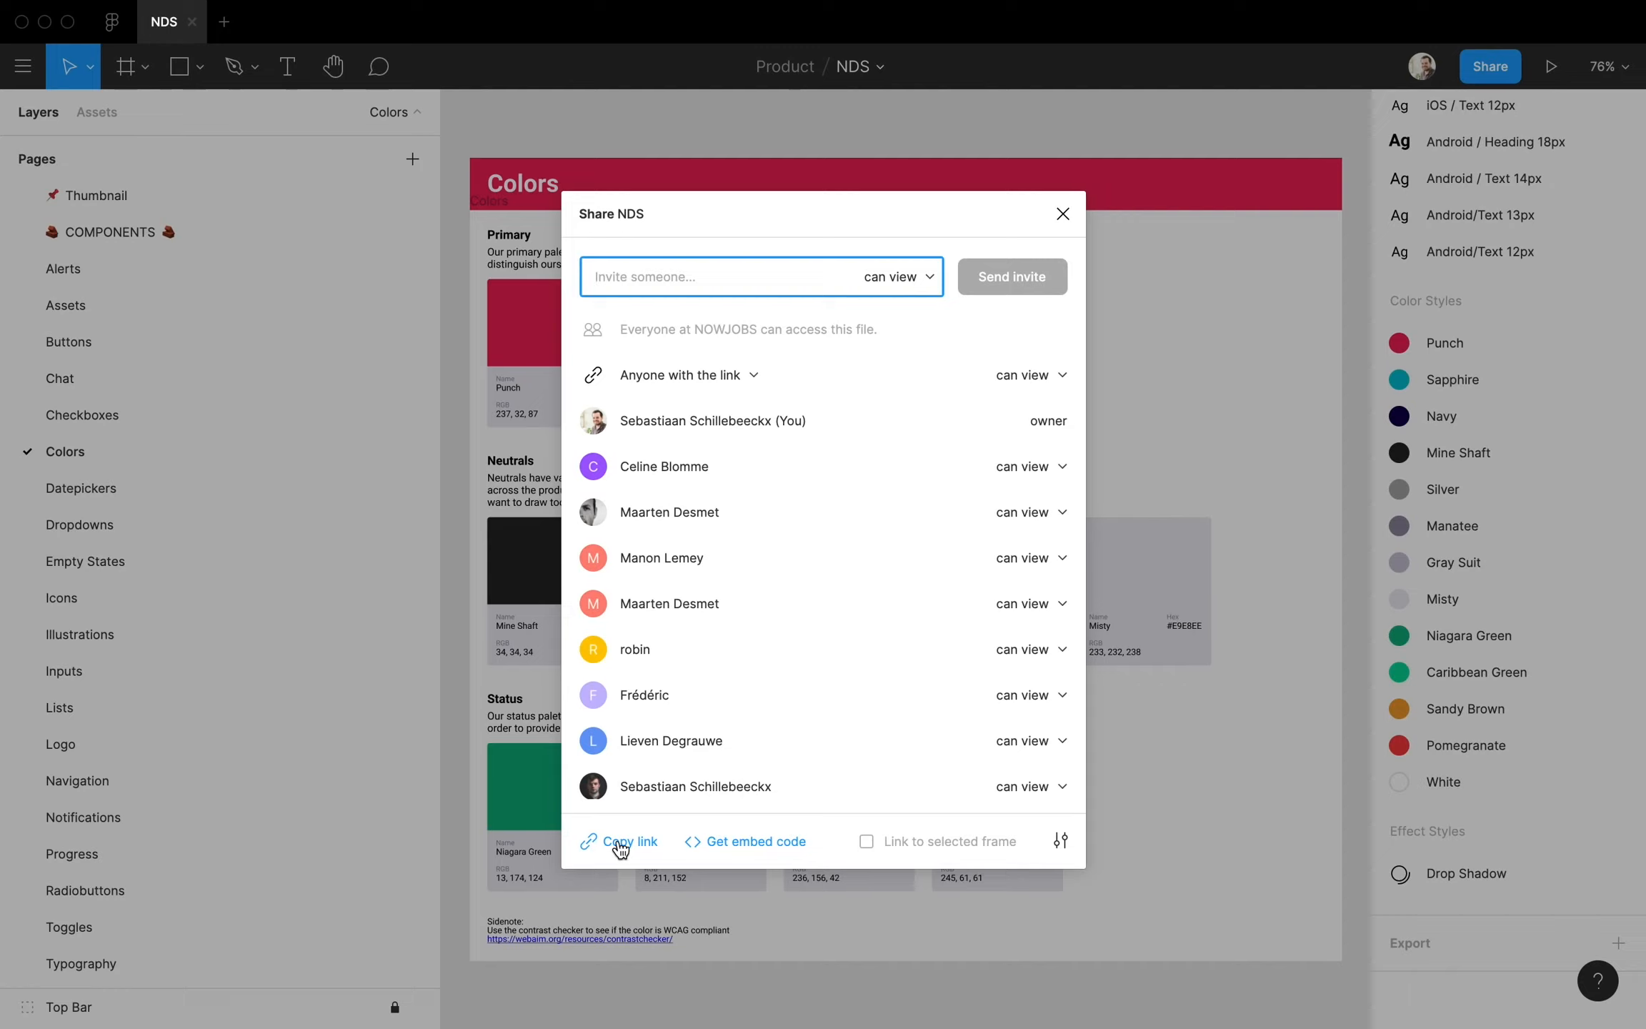
click(651, 375)
click(663, 375)
click(620, 847)
Return to Notion and embed the copied Figma link in the body of the Colors page
key(super+Tab)
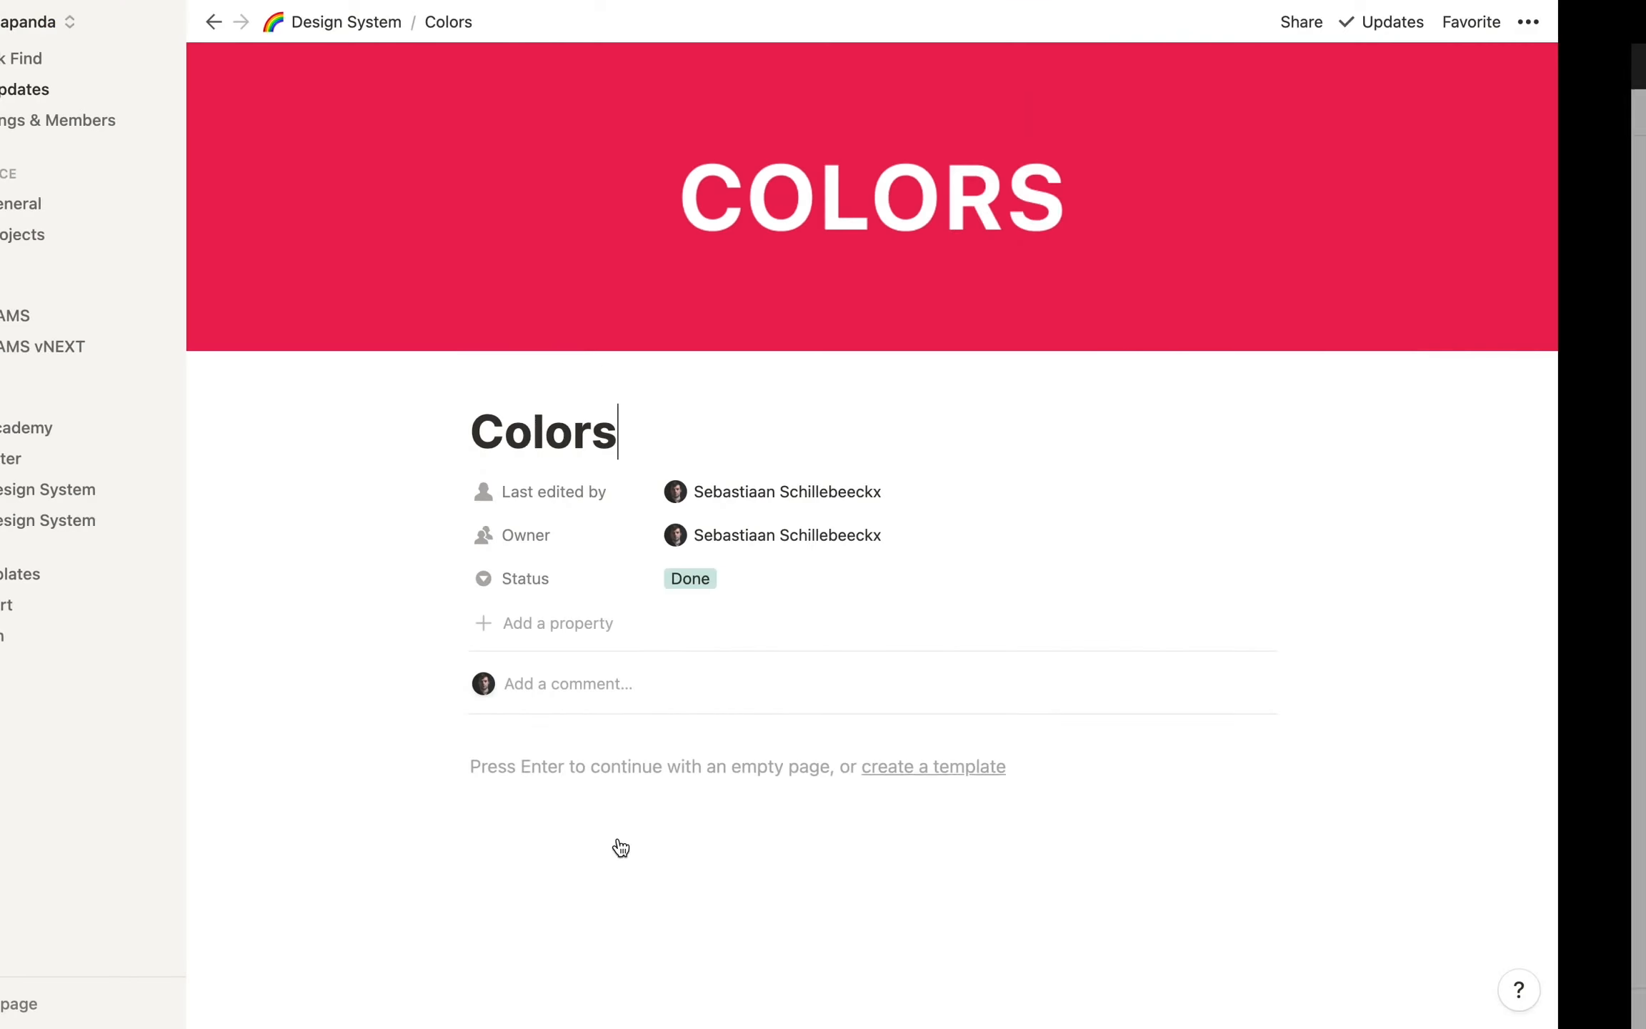
click(646, 771)
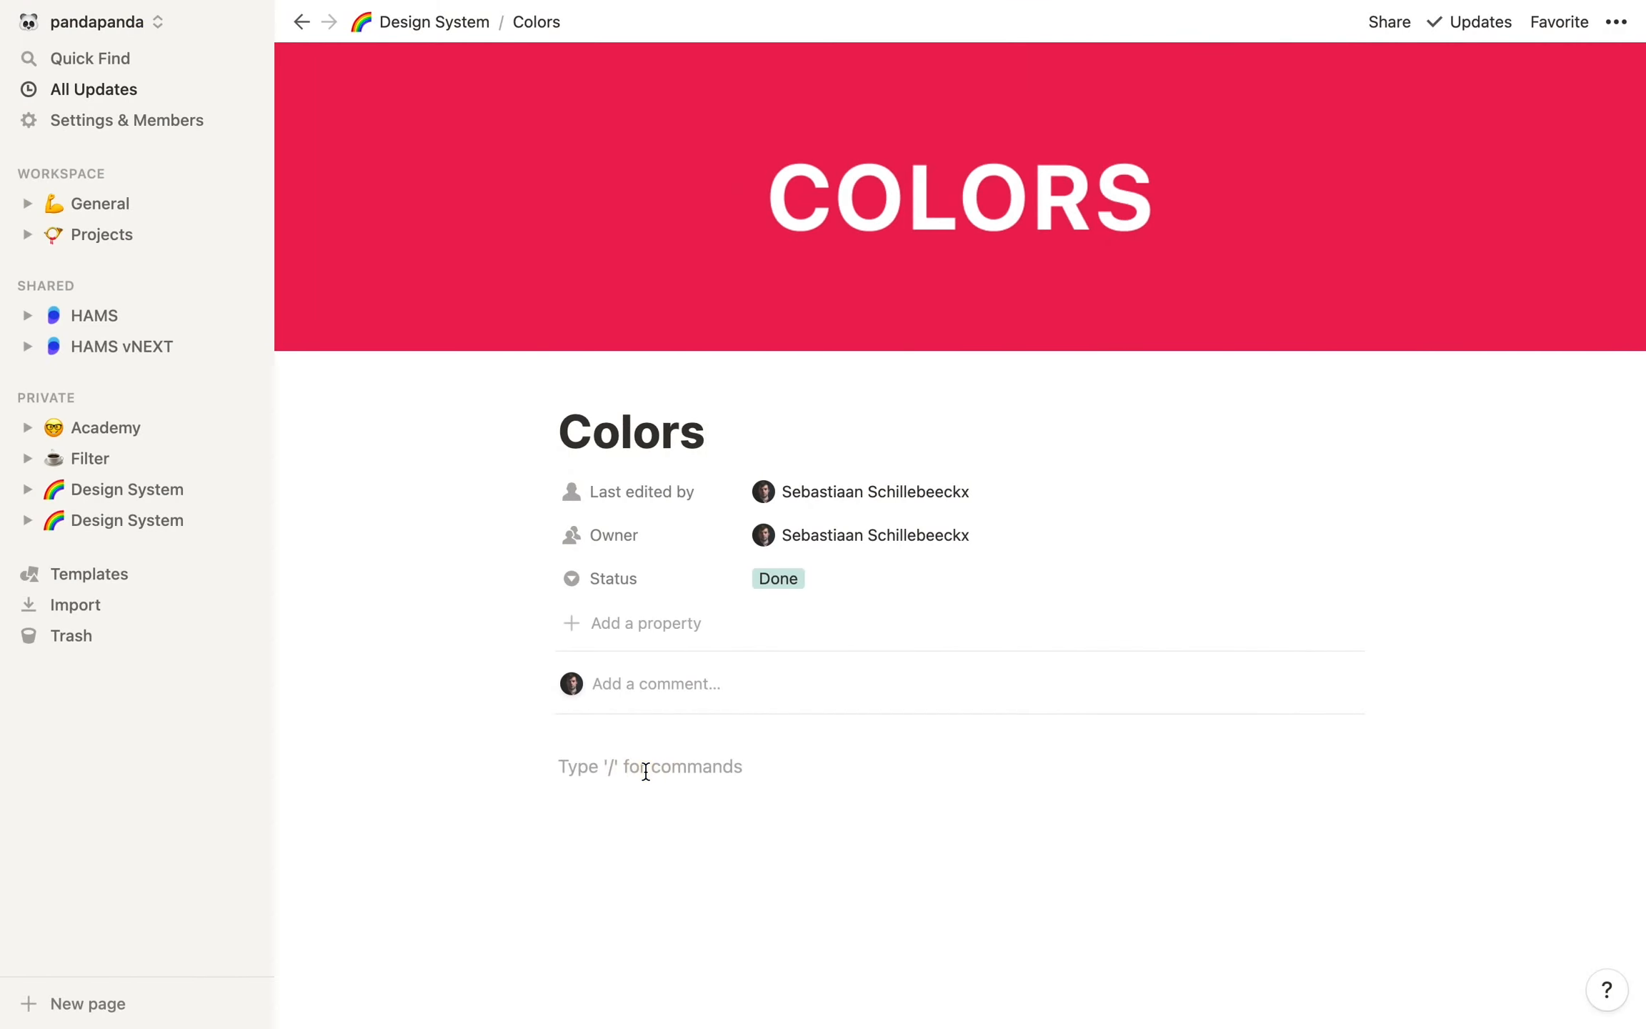
text(/figma)
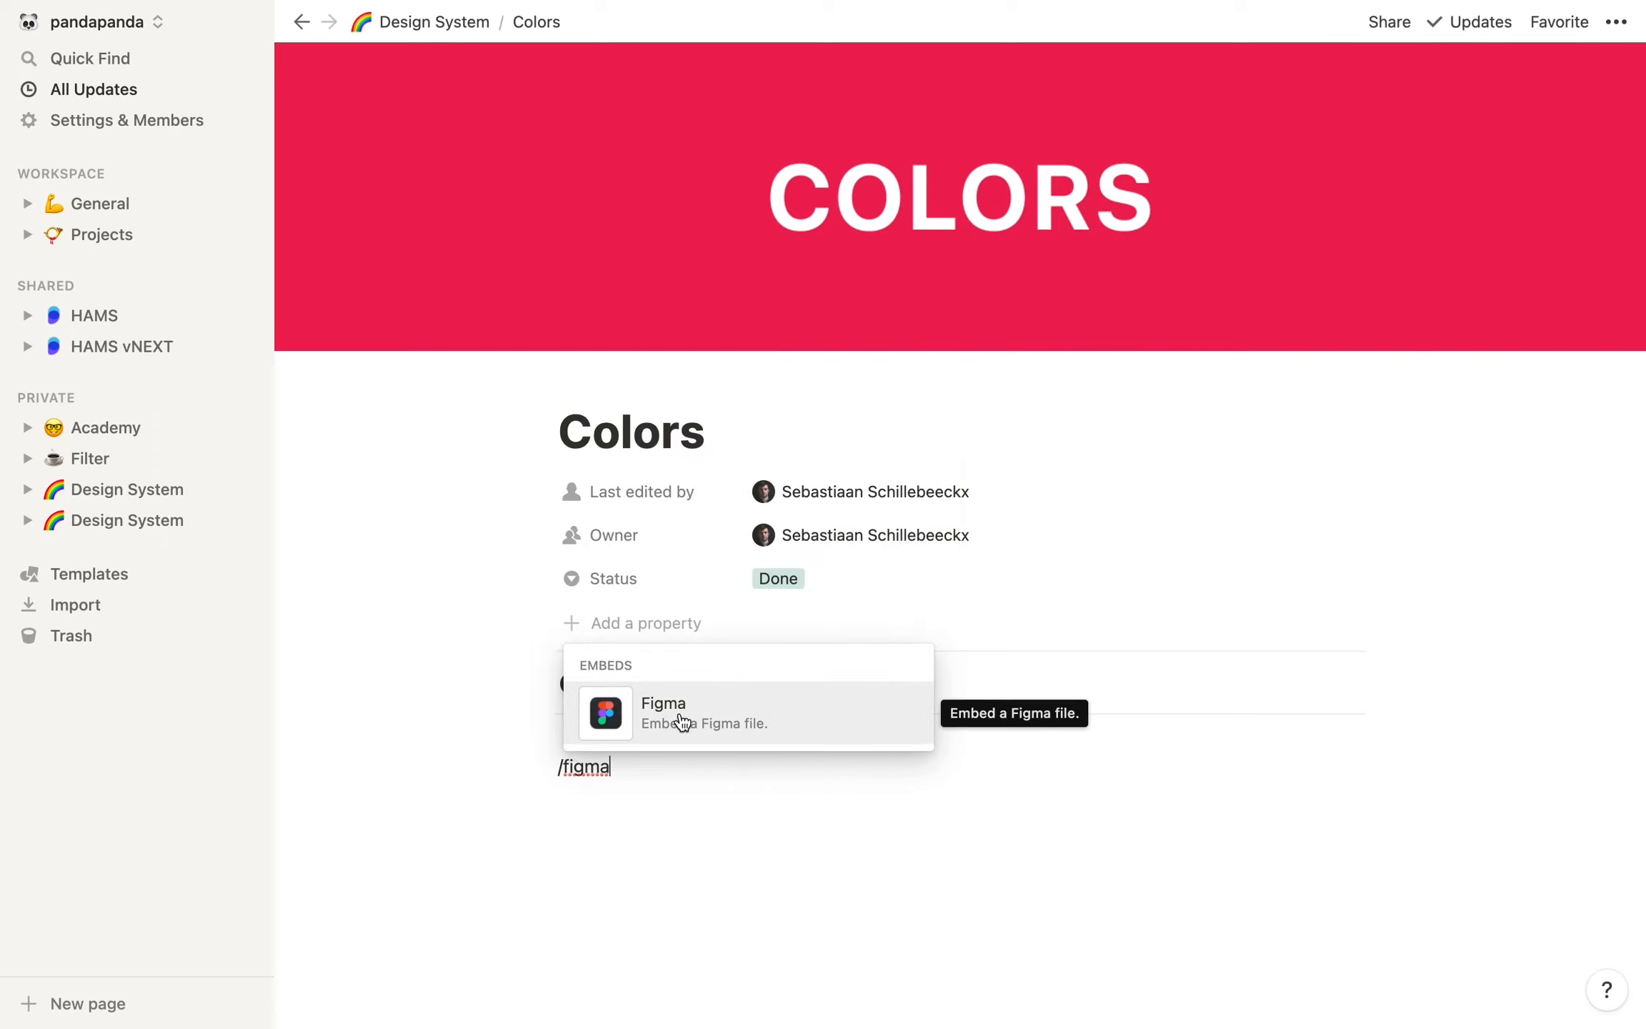
click(679, 715)
key(super+v)
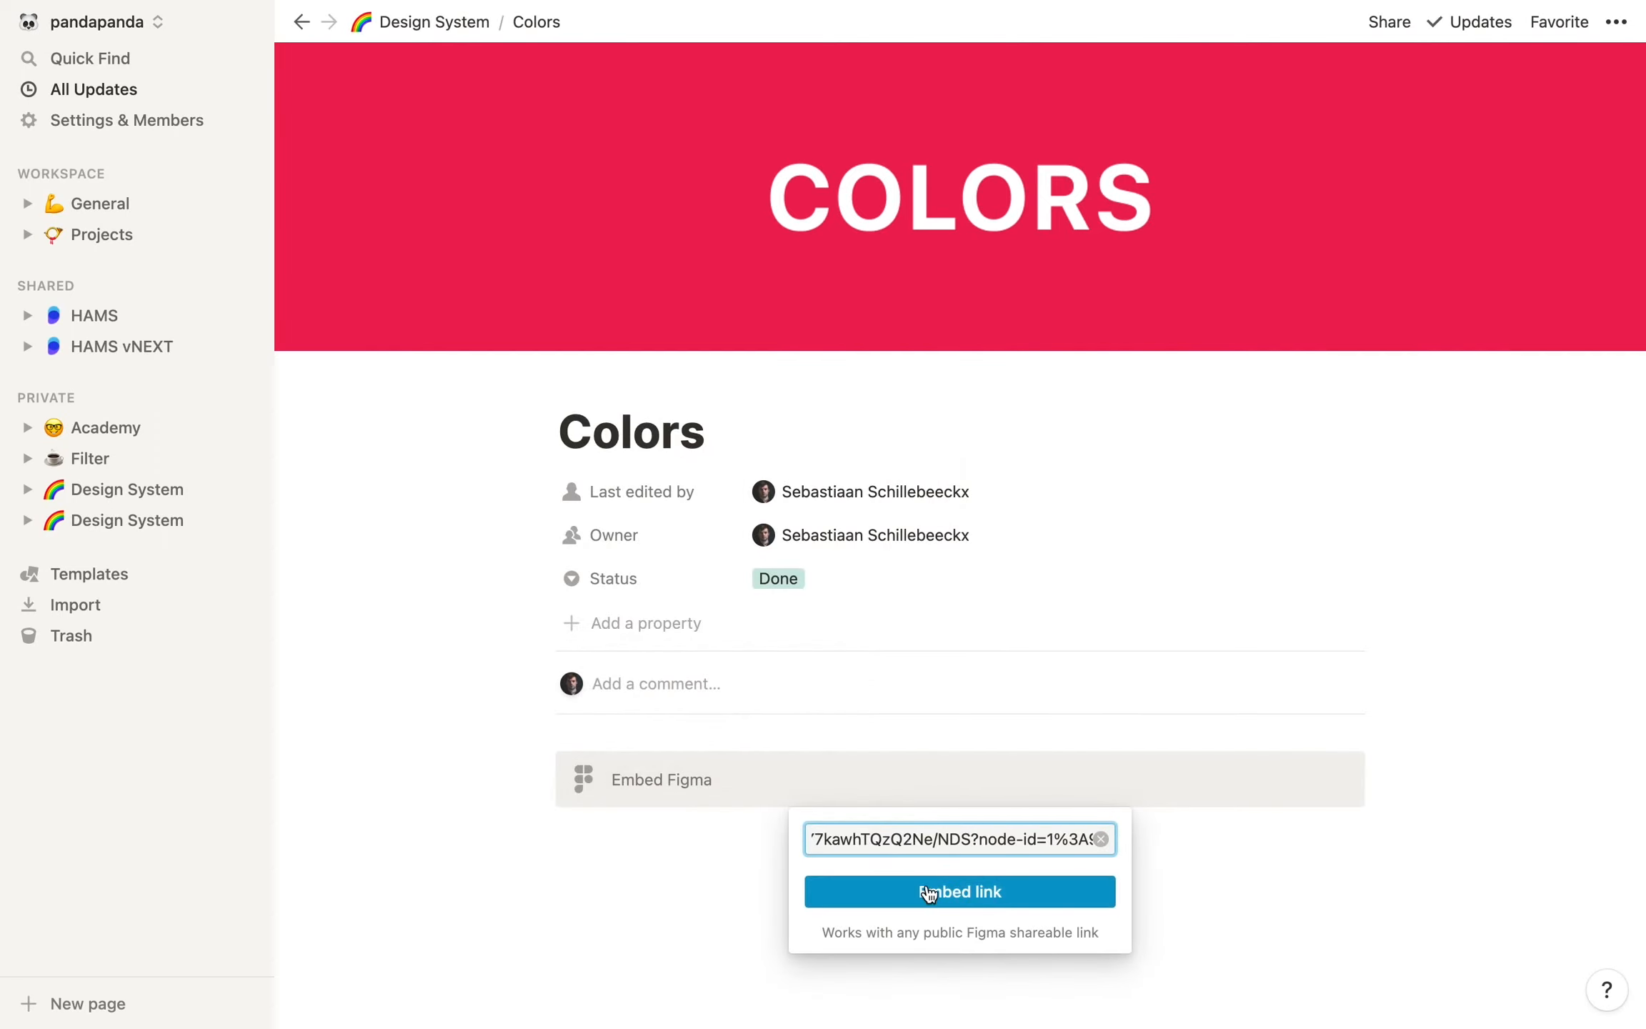
click(823, 889)
Make the Figma embed on the Colors page taller and zoom in on its Colors frame
scroll(1486, 645, down, 5)
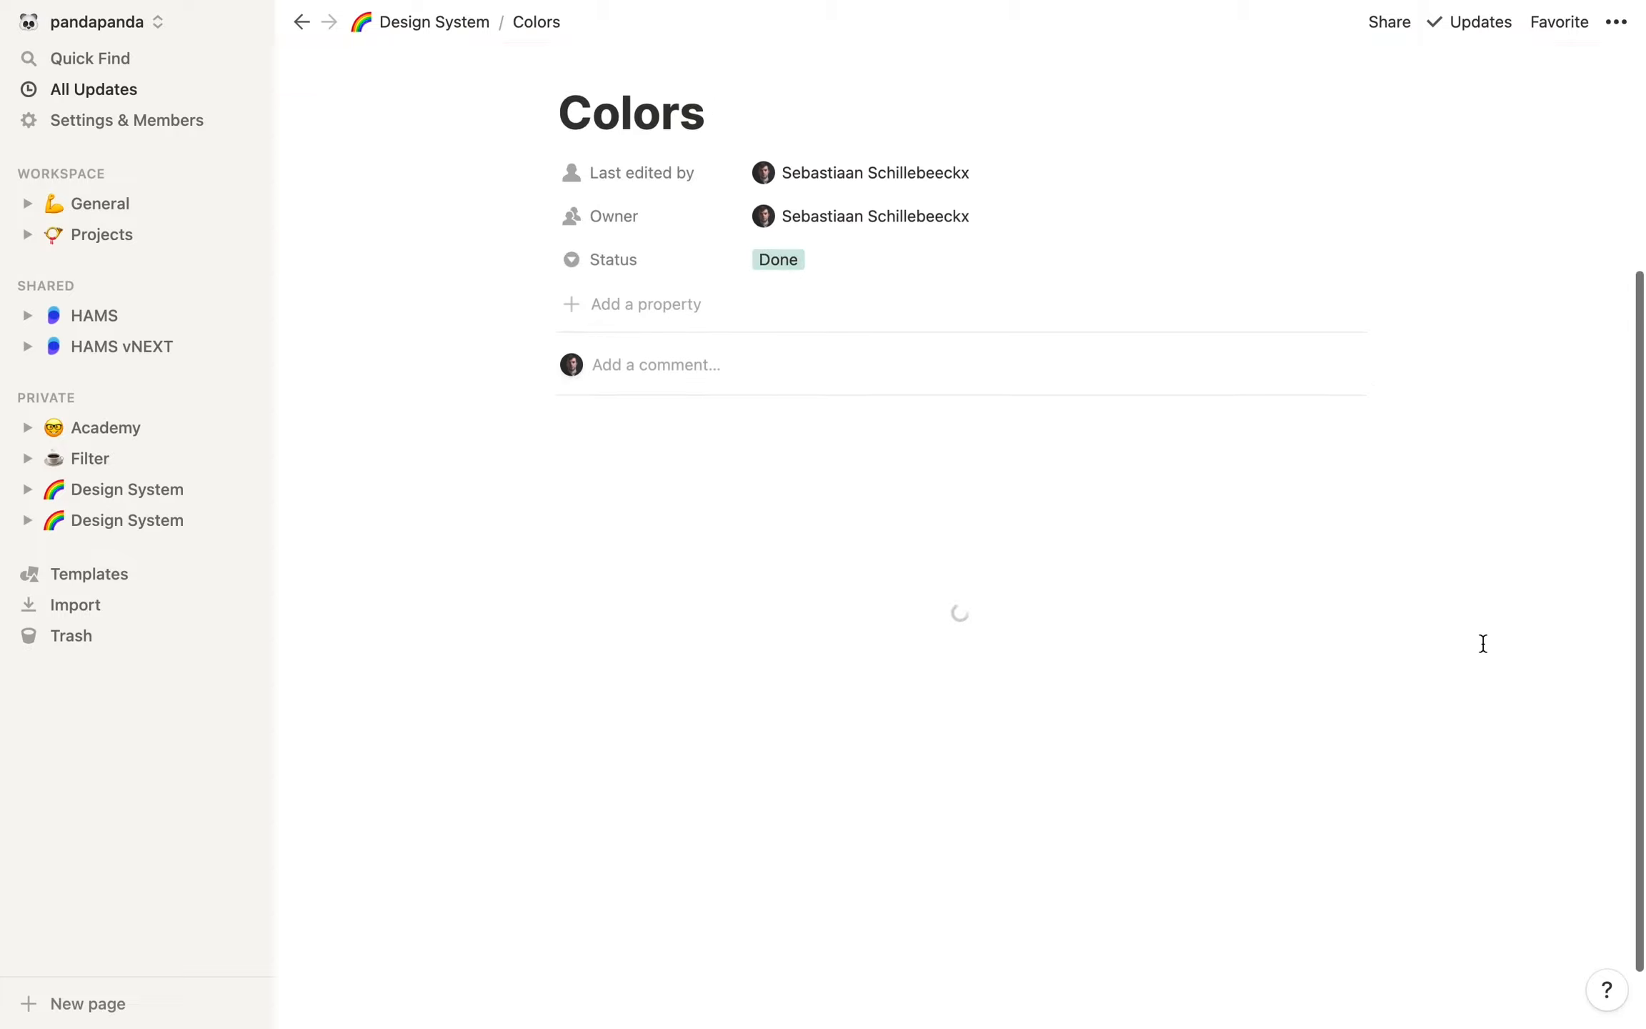
drag(961, 707, 962, 860)
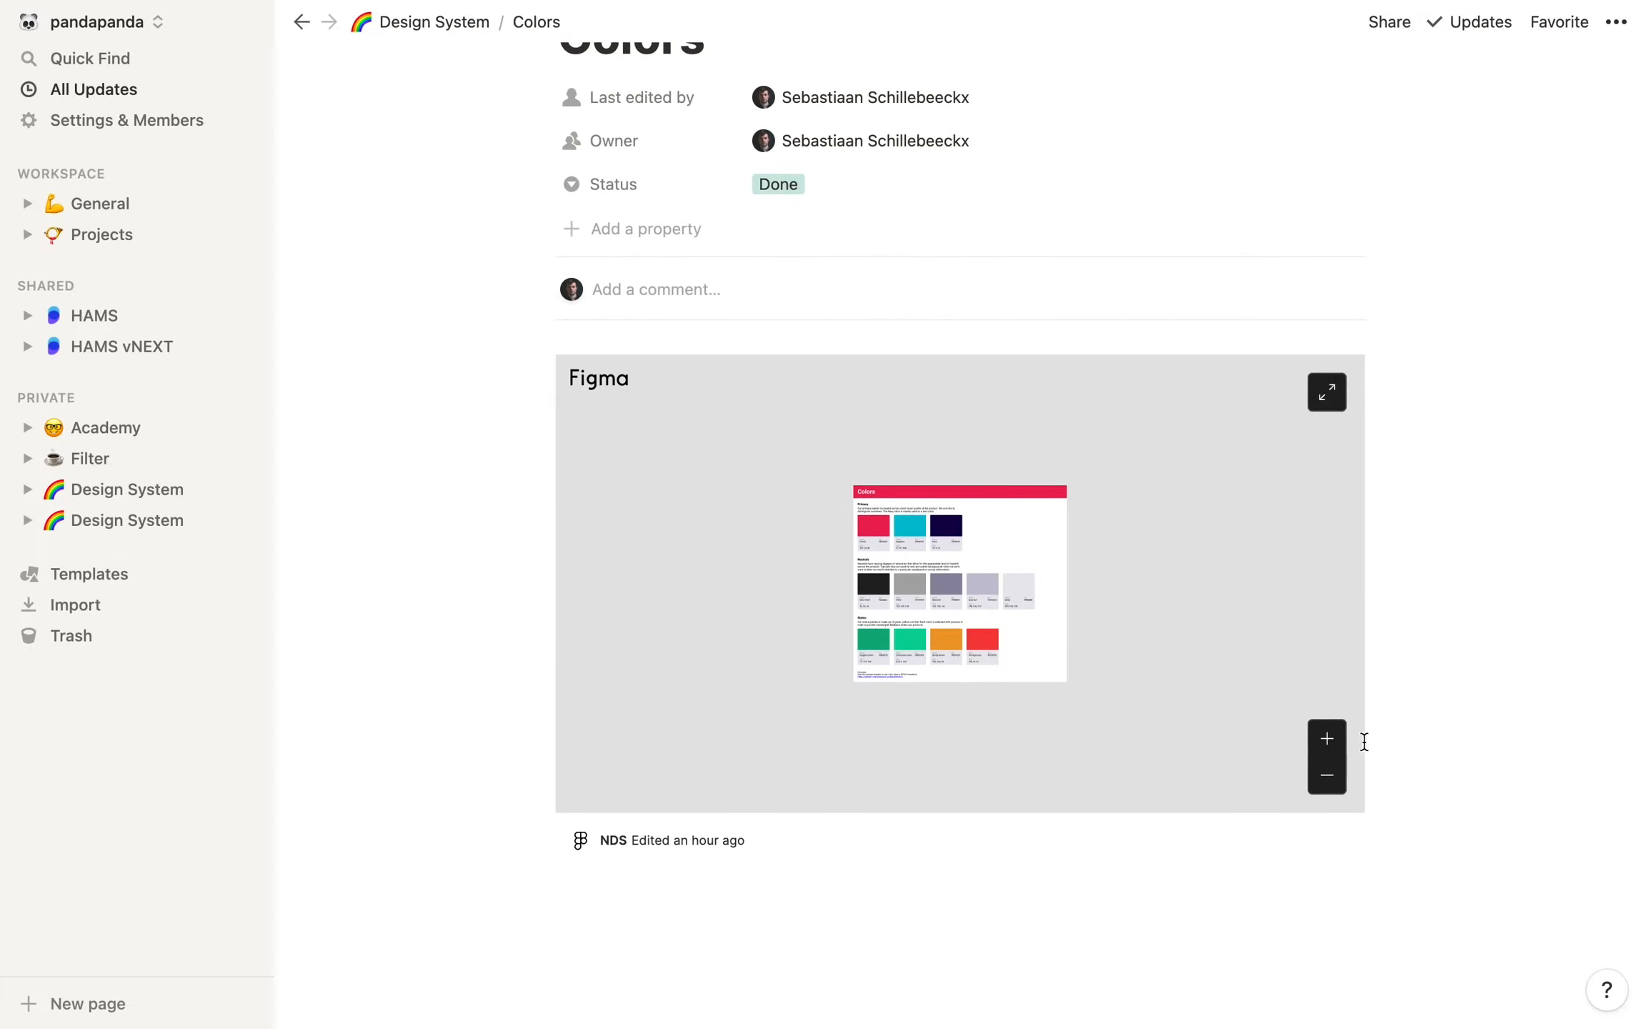
click(1333, 742)
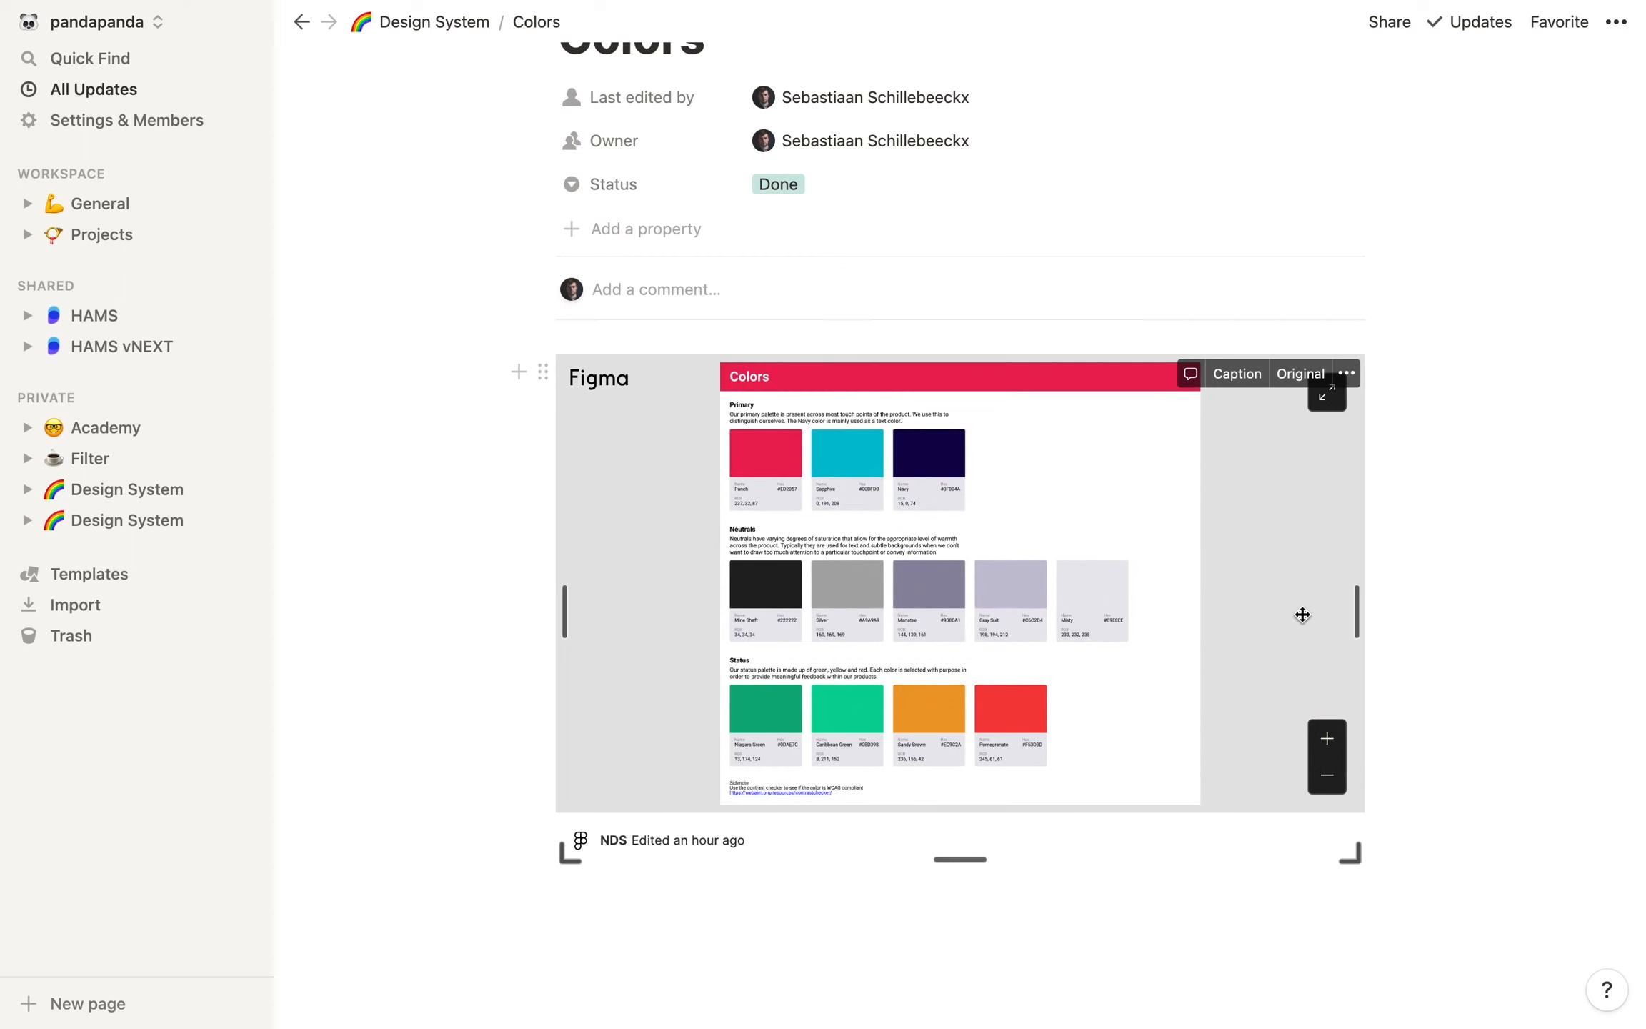
scroll(1462, 525, up, 5)
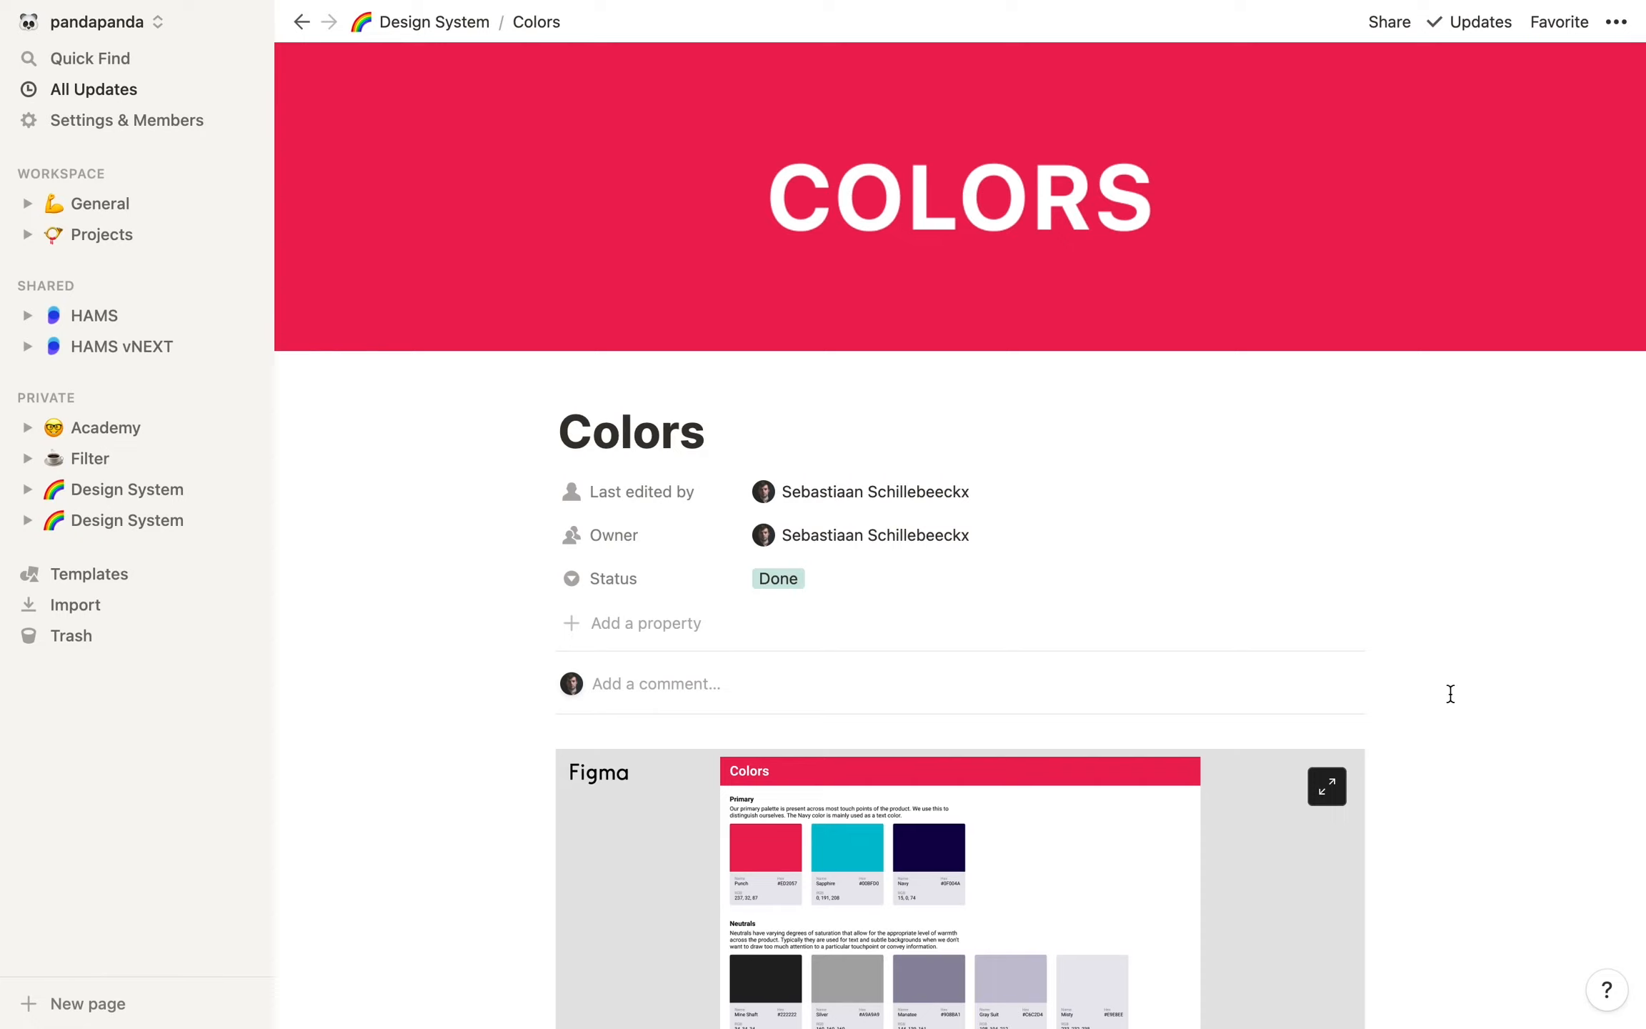
Add the placeholder text "kjlhrgkljhzergljhezrgljherlhslhesrgljh" below the Figma embed on the Colors page
scroll(1458, 696, down, 3)
scroll(801, 485, down, 5)
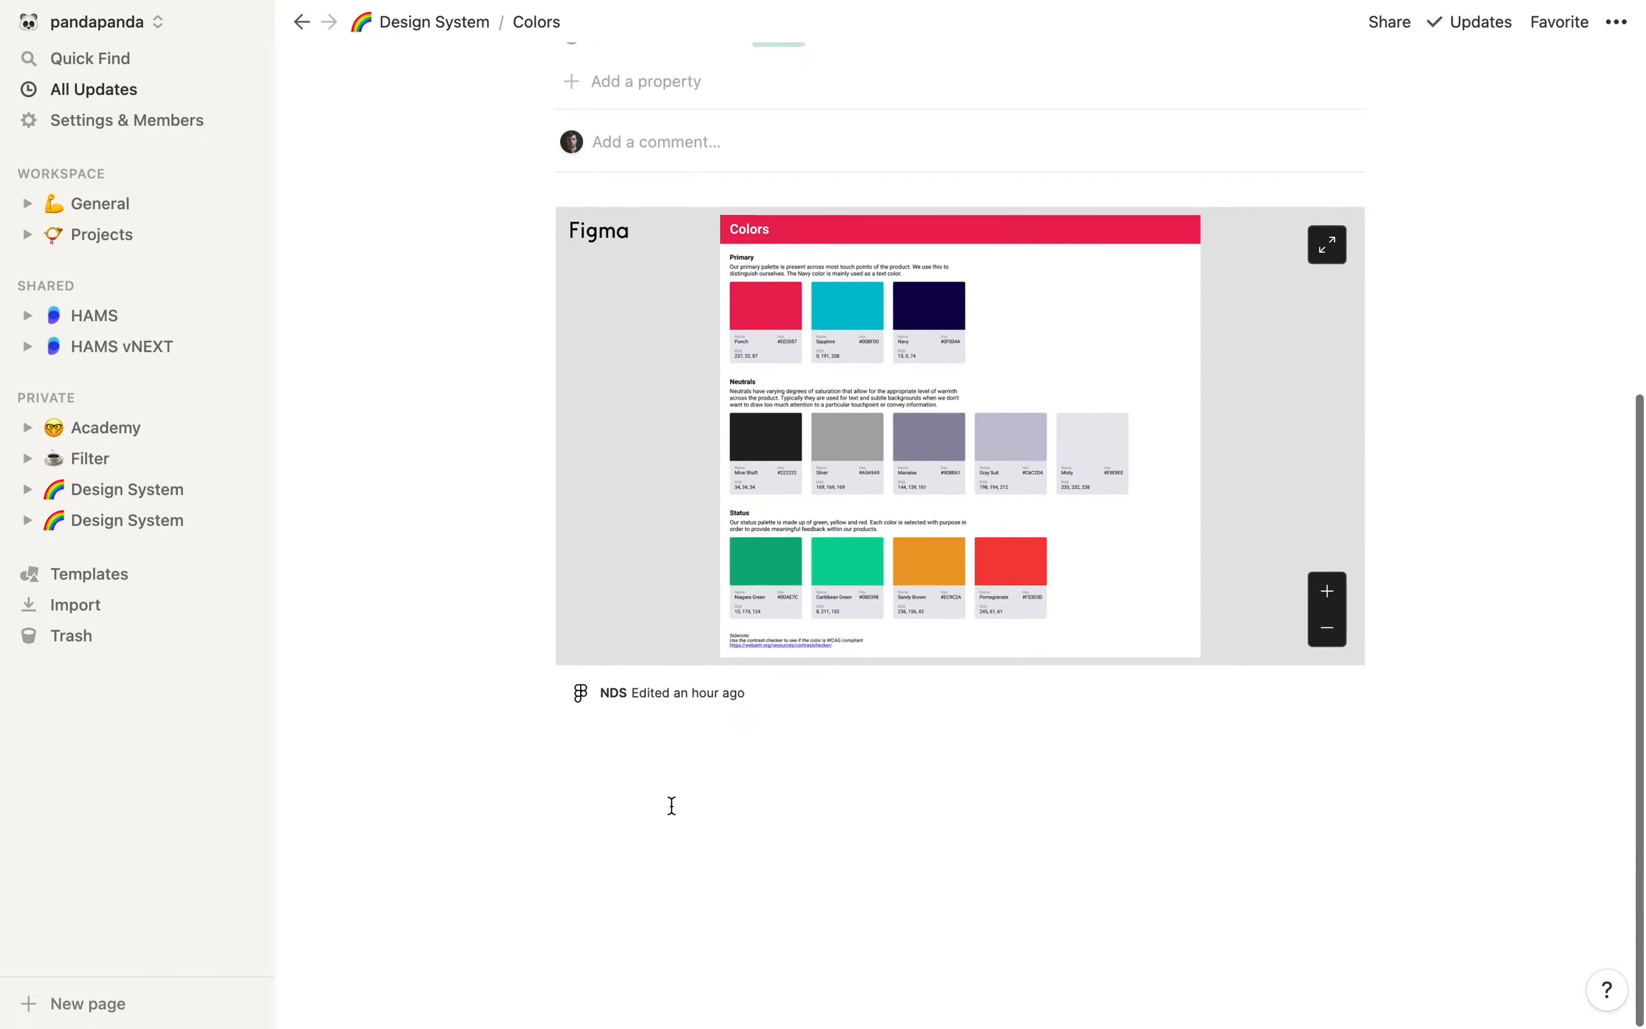
click(672, 805)
text(kjlhrgkljhzergljhezrgljherlhslhesrgljh)
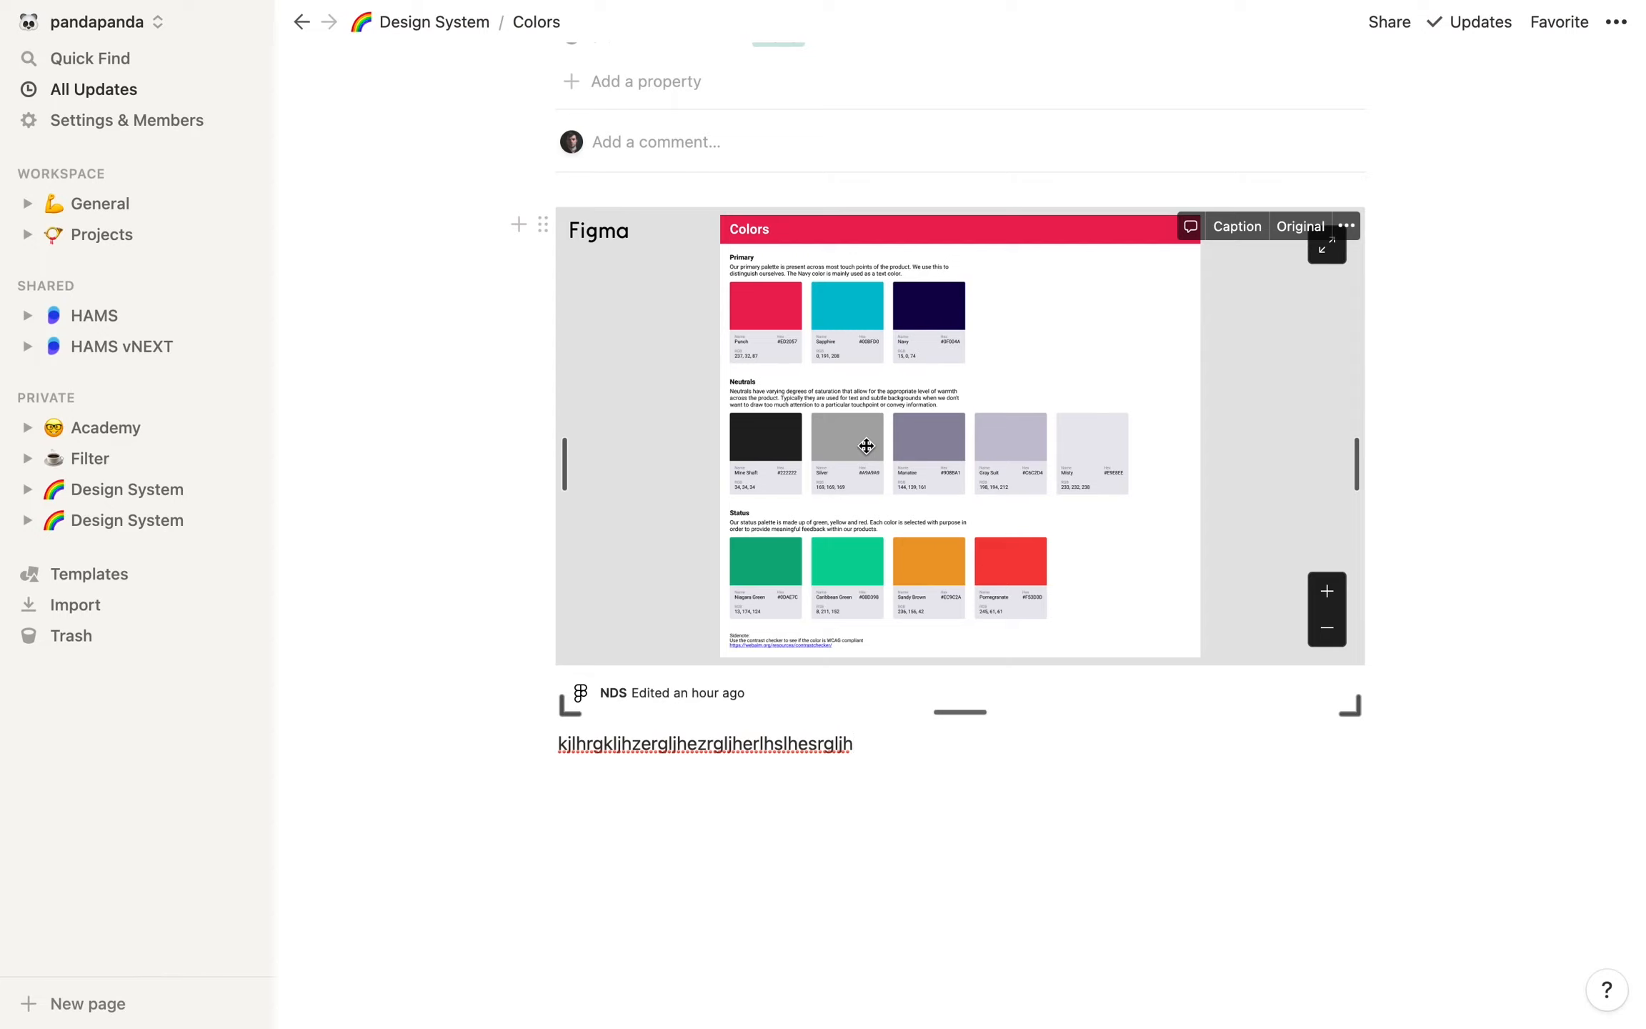
scroll(866, 446, up, 2)
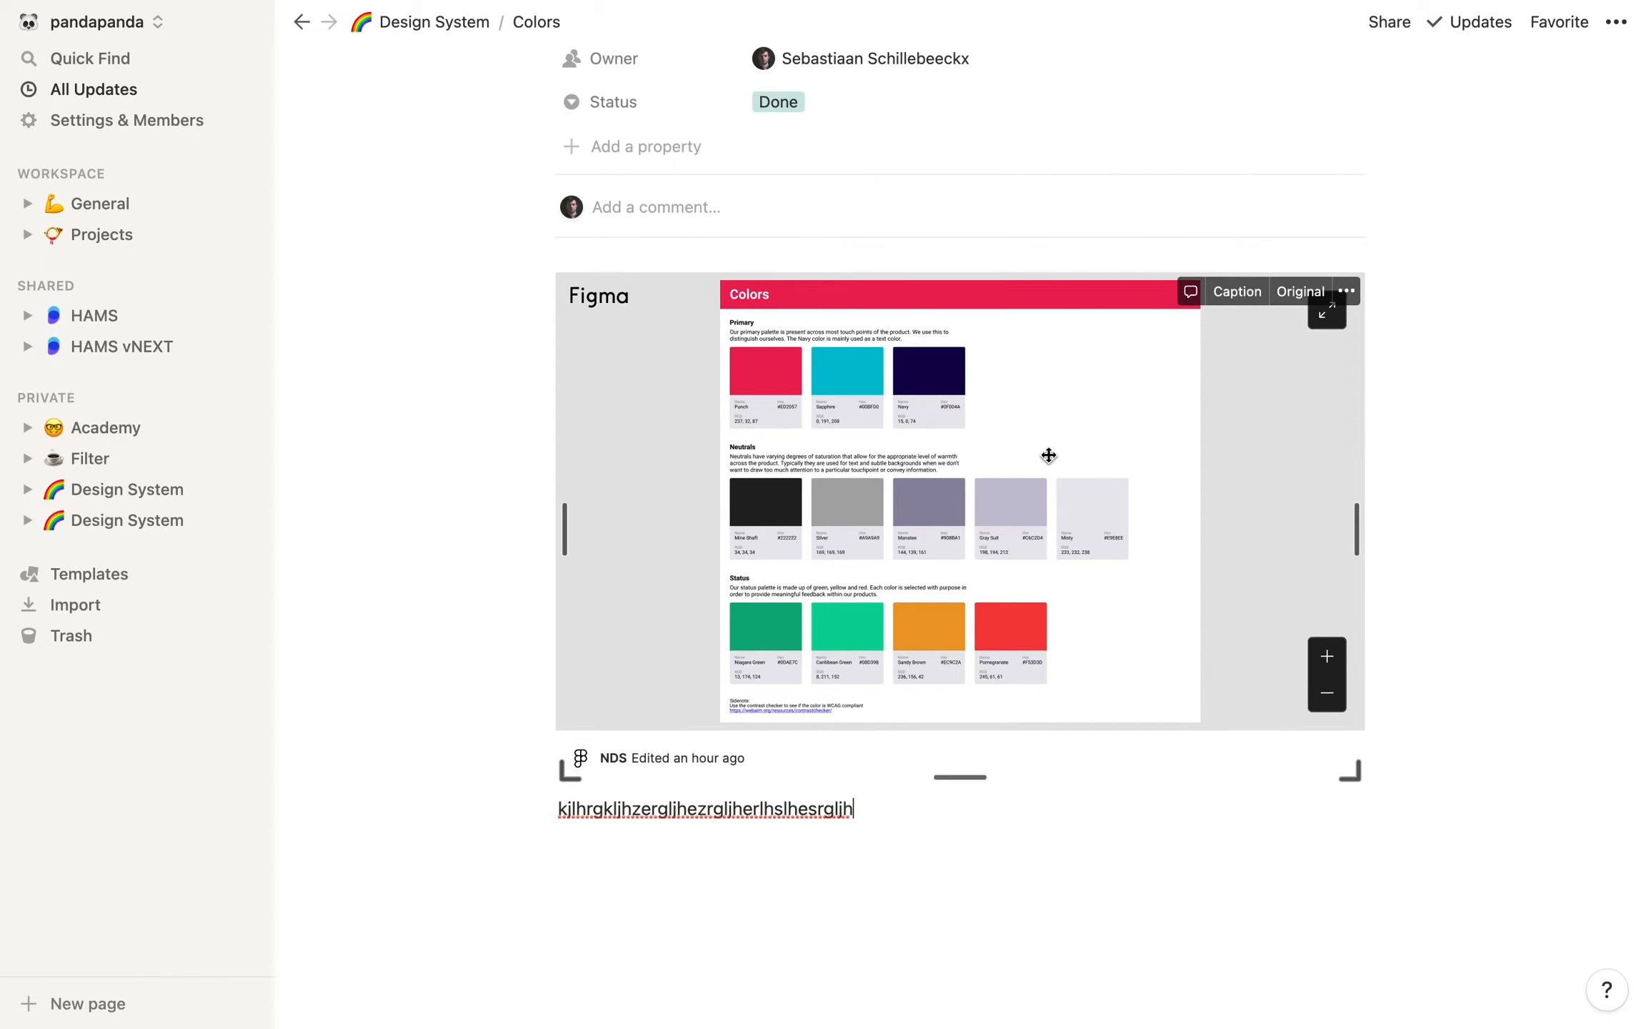